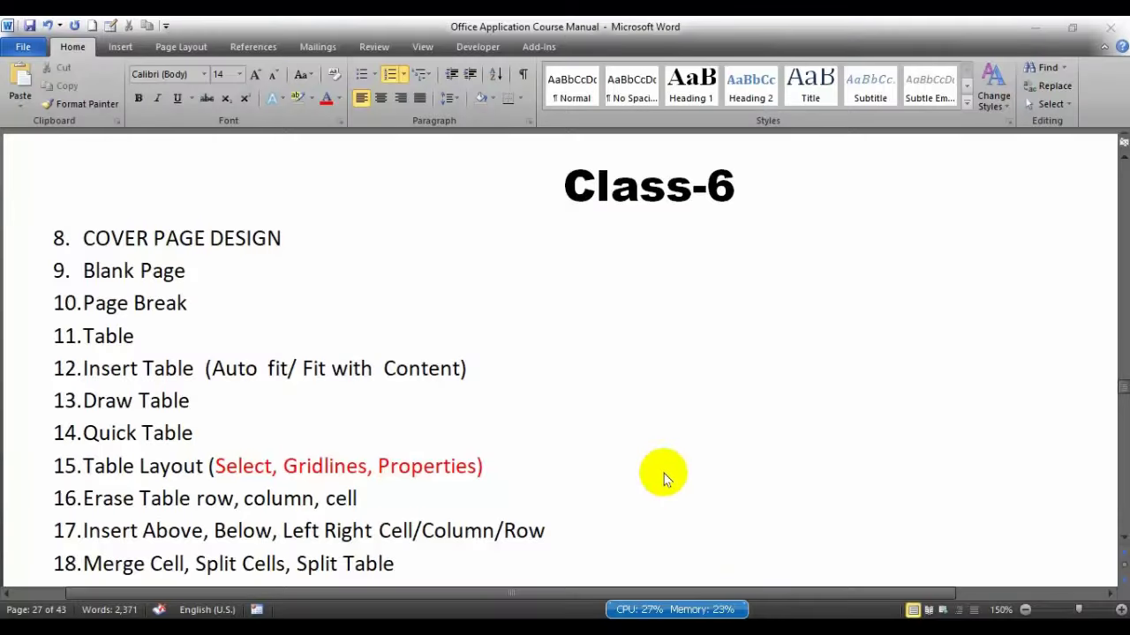
Switch the ribbon to the Insert tab to show the content-insertion commands.
{"action": "left_click", "coordinate": [120, 46]}
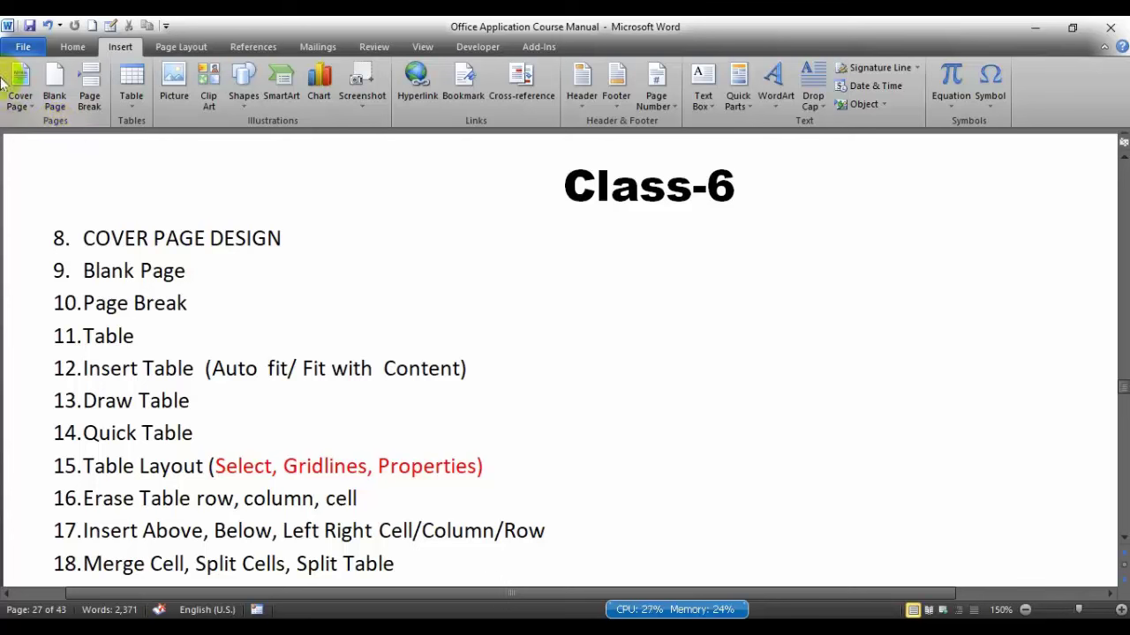
Insert the Cubicles cover page at the start of the manual.
{"action": "left_click", "coordinate": [31, 103]}
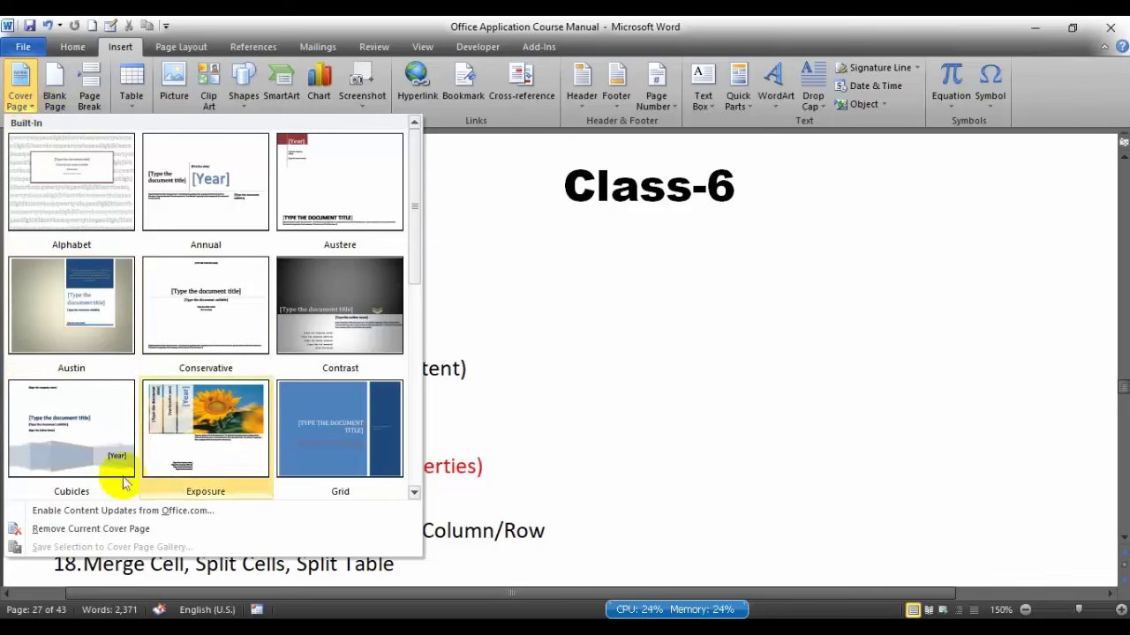
{"action": "left_click", "coordinate": [51, 457]}
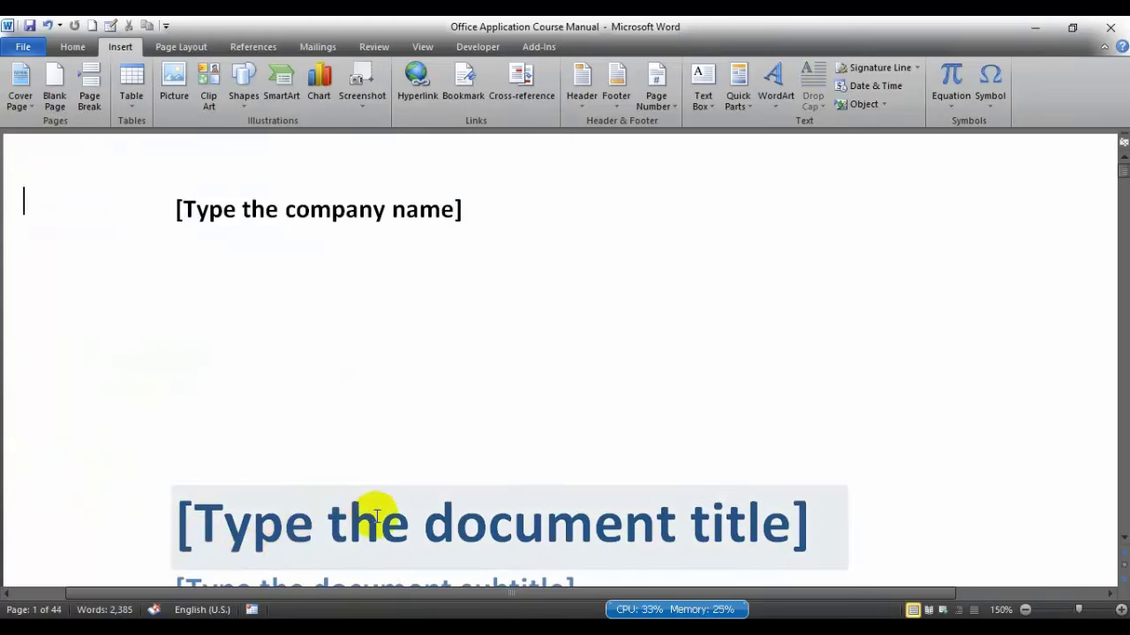
Zoom out to 60% to see the whole cover page.
{"action": "scroll", "coordinate": [643, 343], "scroll_direction": "down", "scroll_amount": 9, "text": "ctrl"}
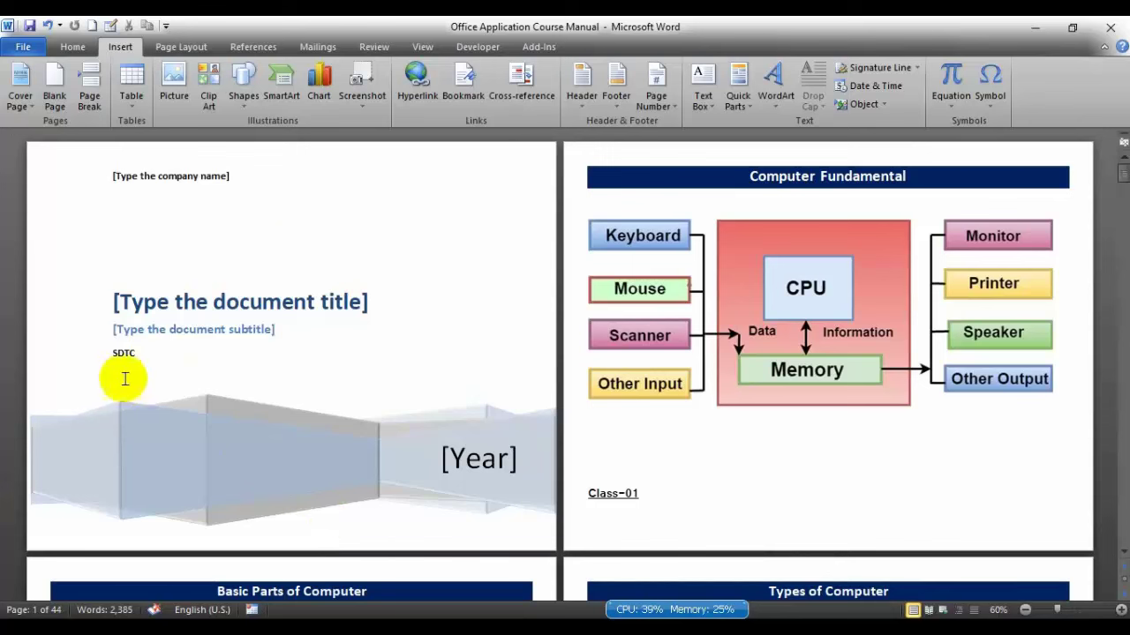
Replace the cover page's document-title placeholder with 'Microsoft word'.
{"action": "left_click", "coordinate": [186, 299]}
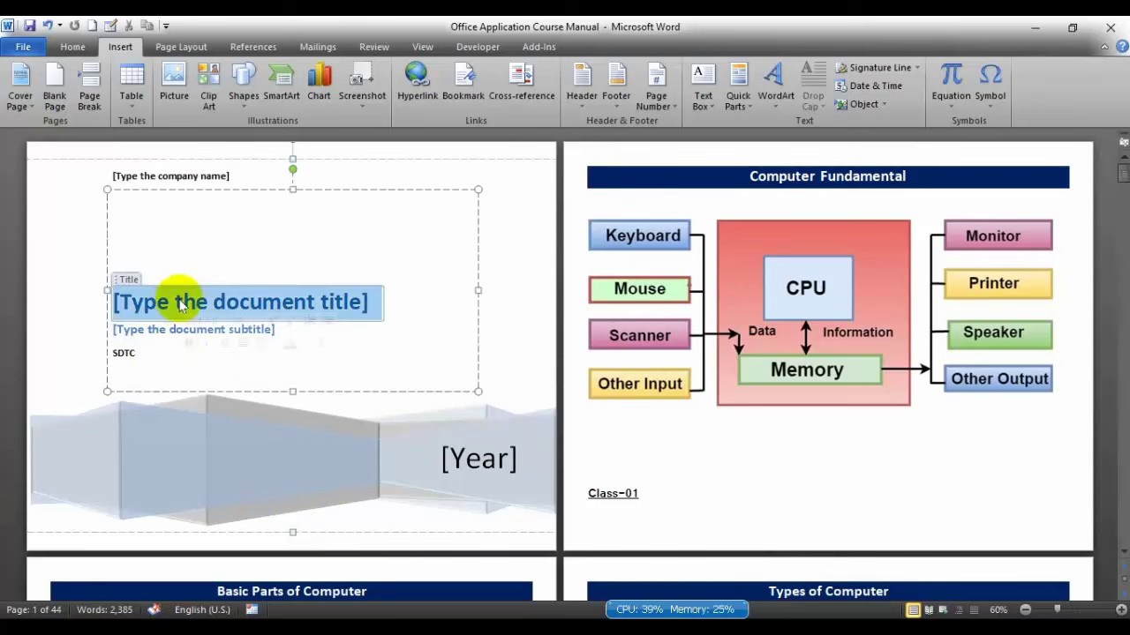
{"action": "left_click", "coordinate": [459, 456]}
{"action": "left_click", "coordinate": [186, 332]}
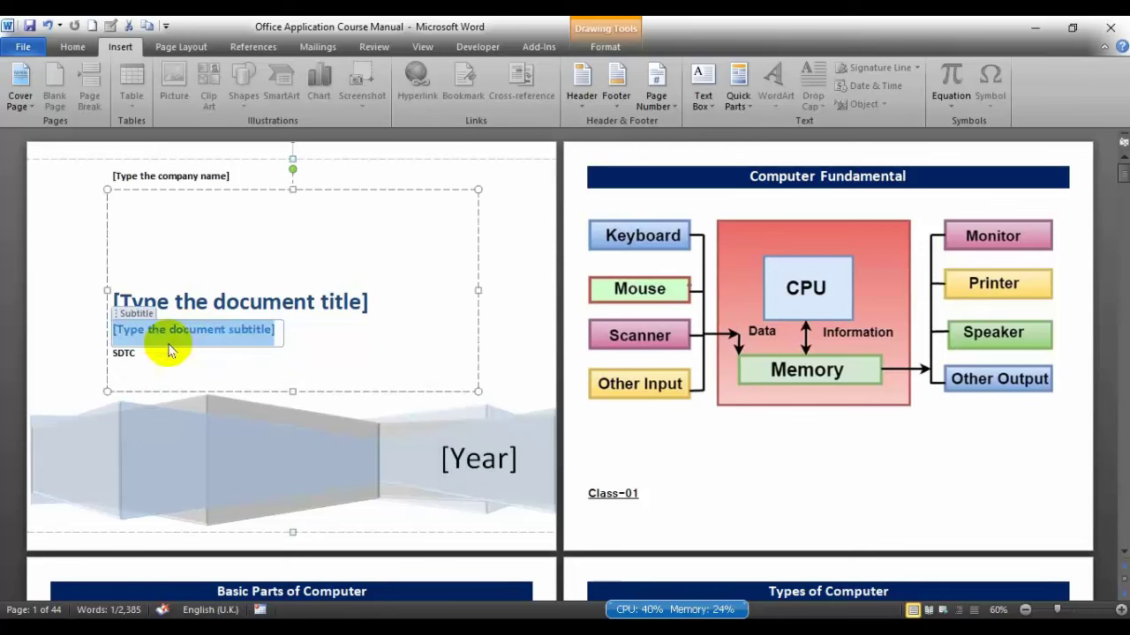
{"action": "left_click", "coordinate": [129, 351]}
{"action": "left_click", "coordinate": [182, 298]}
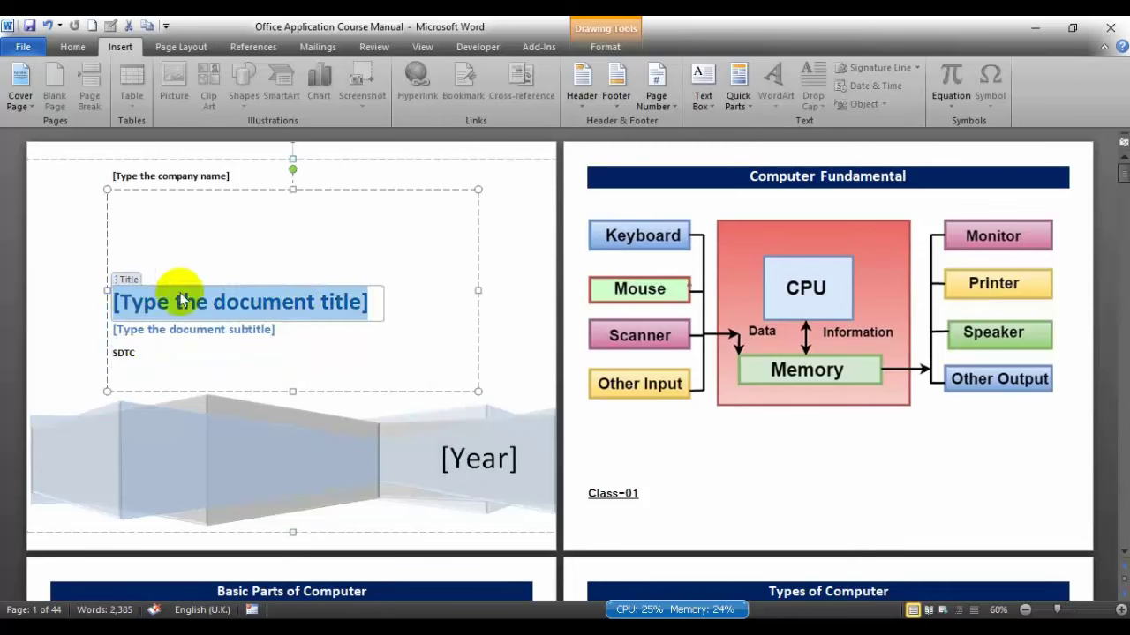
{"action": "left_click", "coordinate": [274, 333]}
{"action": "left_click", "coordinate": [215, 297]}
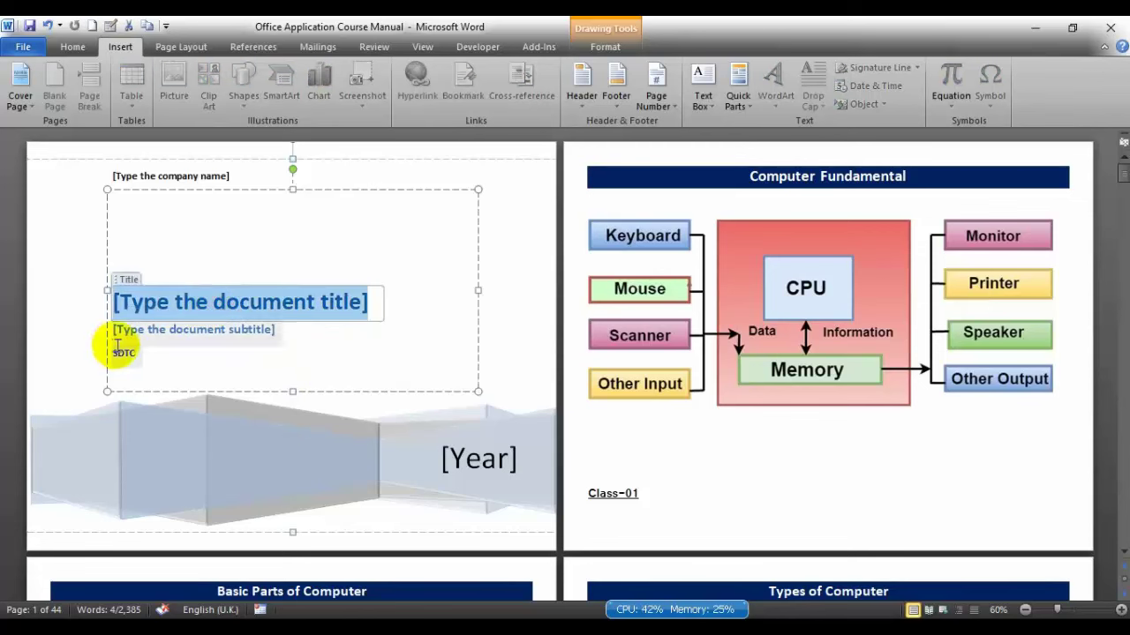
{"action": "left_click", "coordinate": [123, 352]}
{"action": "left_click", "coordinate": [168, 300]}
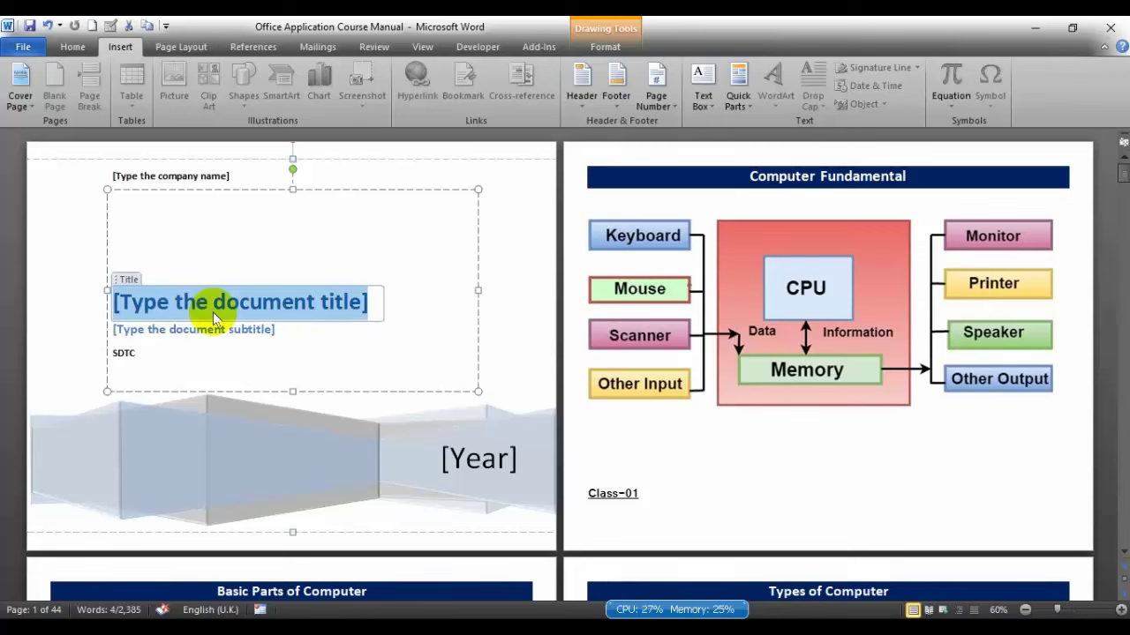
{"action": "type", "text": "Microsoft word"}
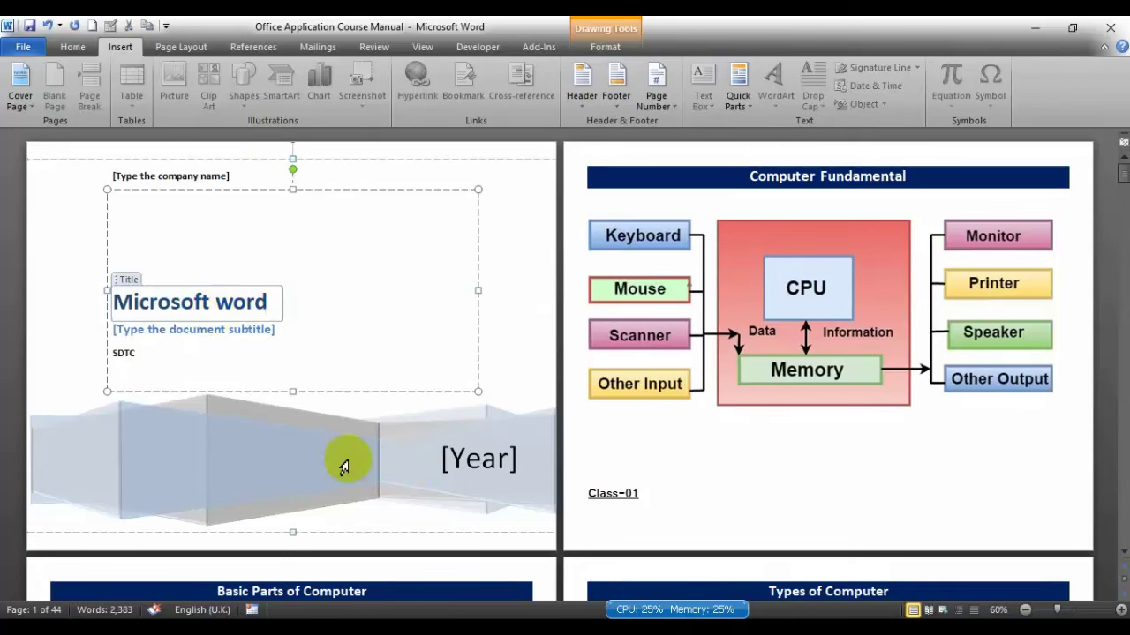
{"action": "left_click", "coordinate": [342, 464]}
Move the middle and left cover shapes up to the page's top right and top left.
{"action": "left_click", "coordinate": [178, 486]}
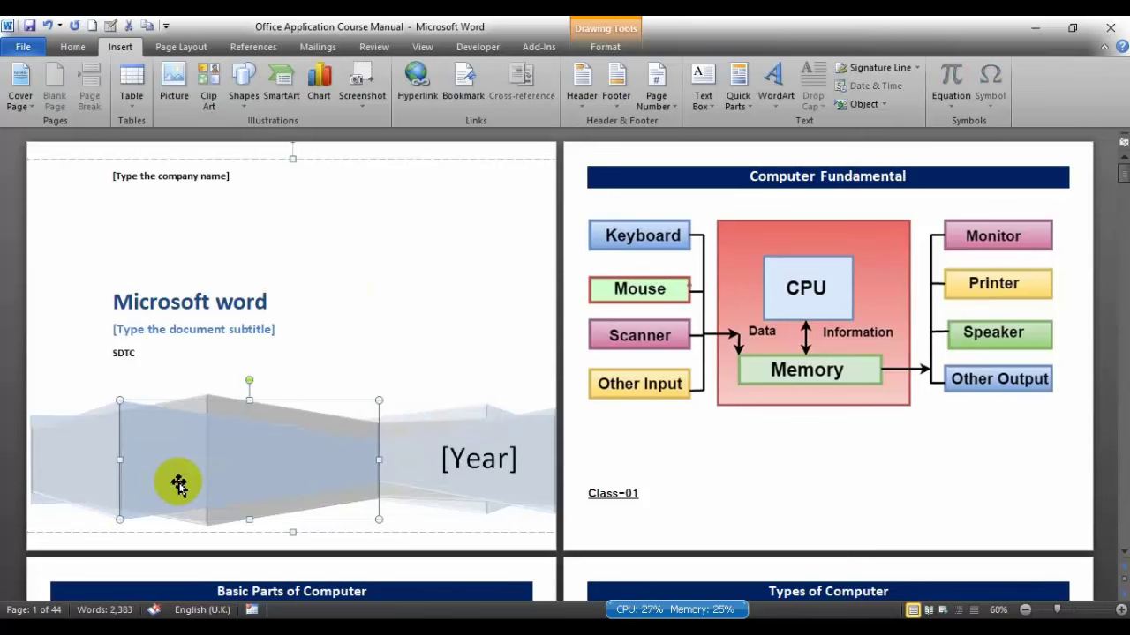
{"action": "left_click", "coordinate": [74, 477]}
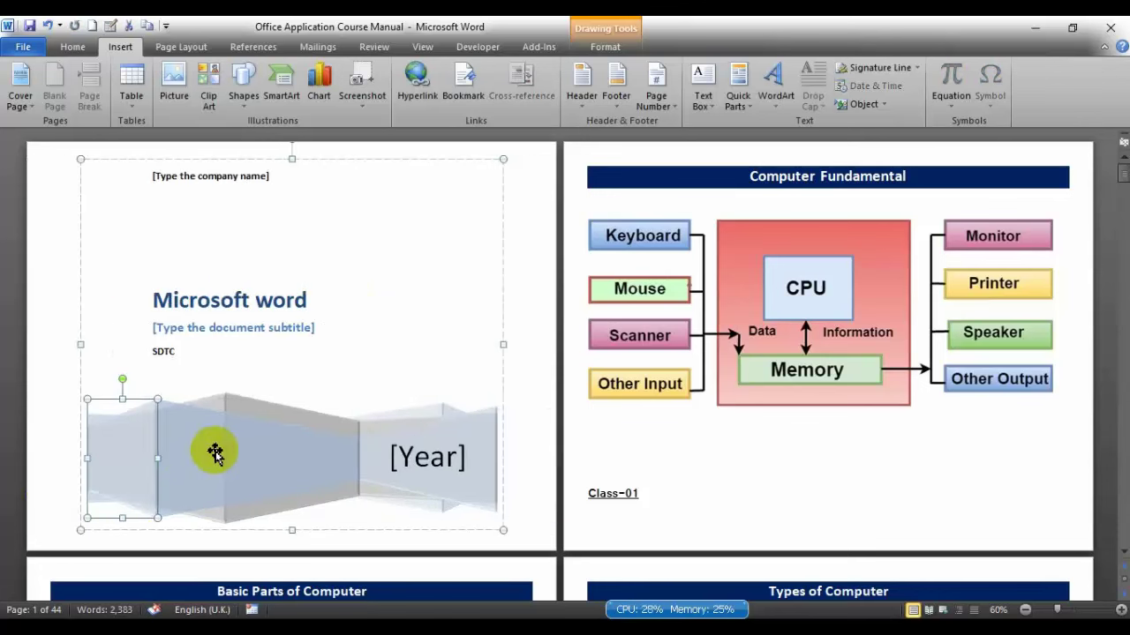
{"action": "left_click_drag", "start_coordinate": [216, 453], "coordinate": [371, 219]}
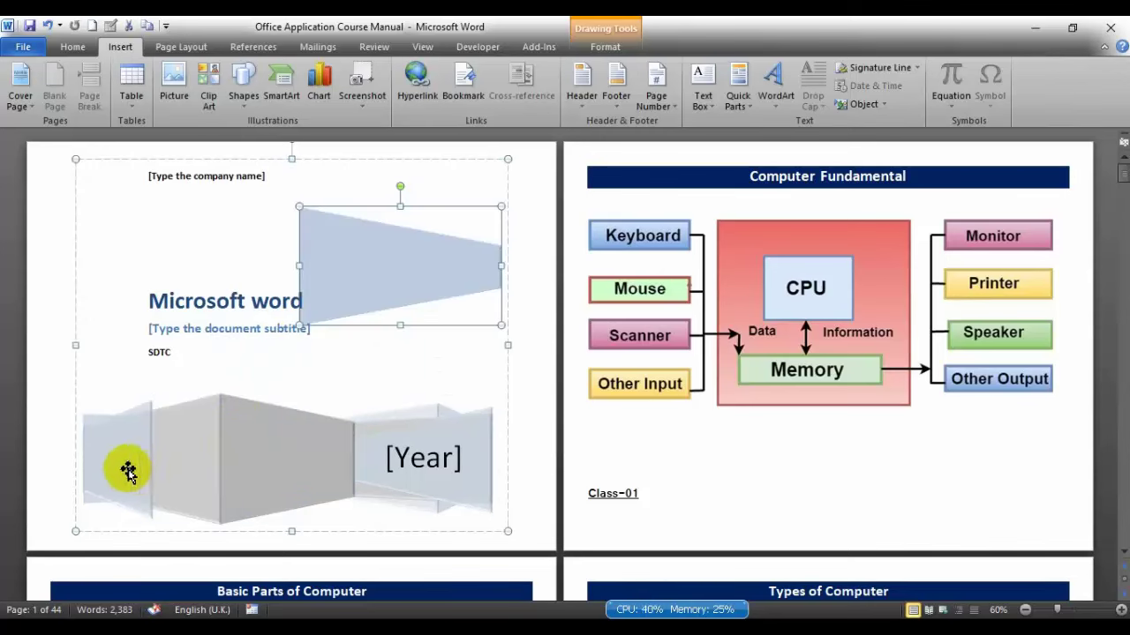
{"action": "mouse_move", "coordinate": [126, 466]}
{"action": "left_mouse_down"}
{"action": "mouse_move", "coordinate": [92, 267]}
{"action": "mouse_move", "coordinate": [117, 226]}
{"action": "left_mouse_up"}
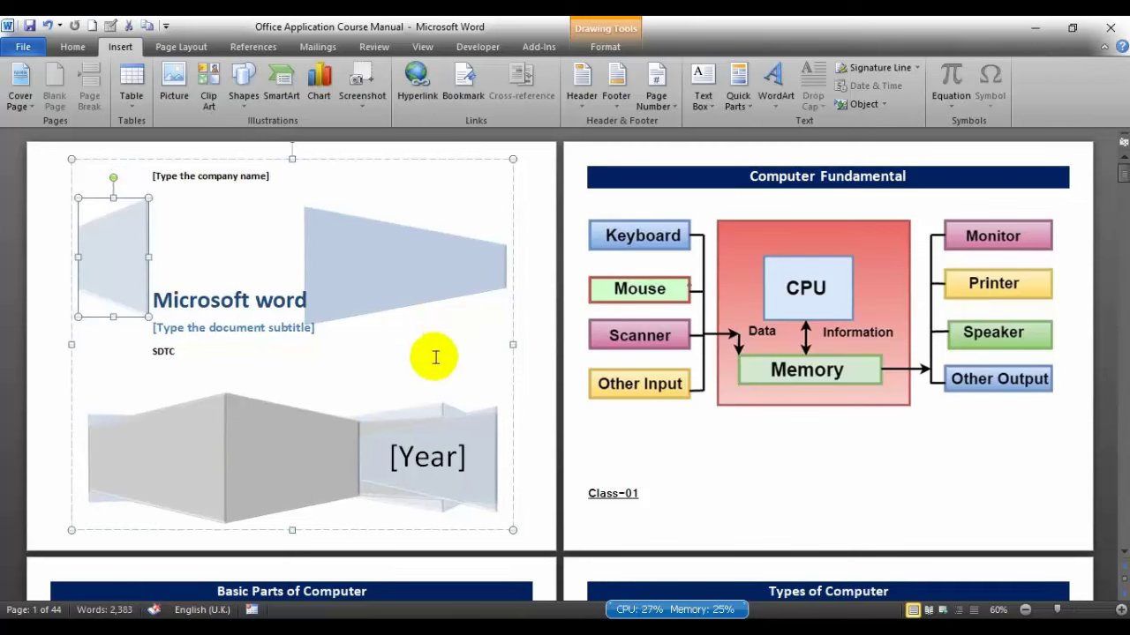
{"action": "left_click", "coordinate": [386, 277]}
{"action": "left_click", "coordinate": [485, 252]}
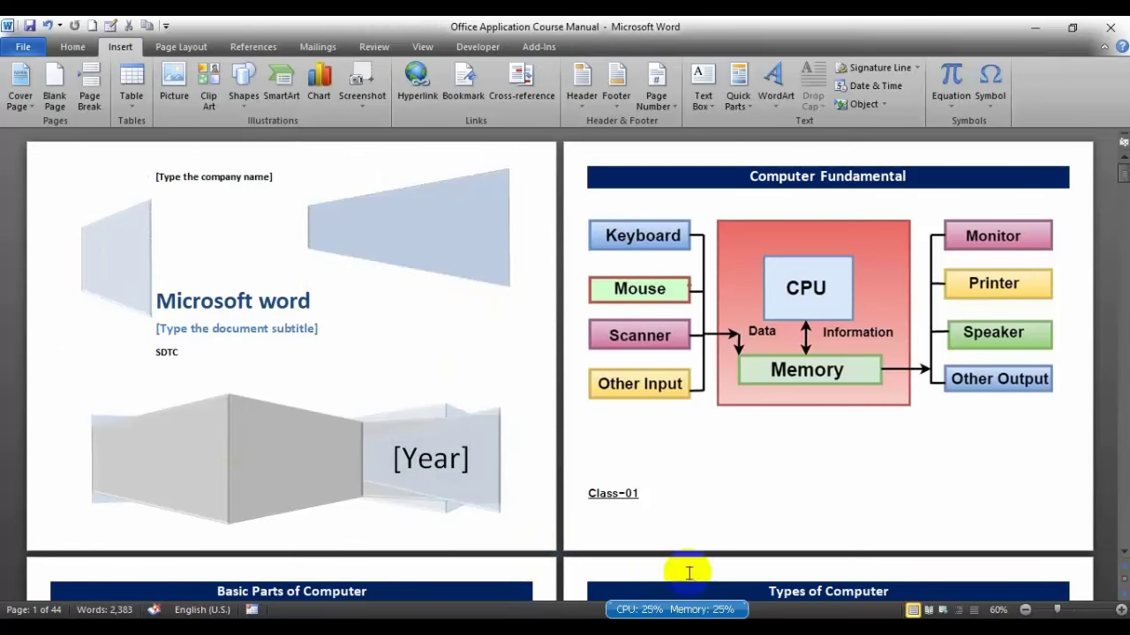
Remove the current cover page from the manual.
{"action": "left_click", "coordinate": [25, 99]}
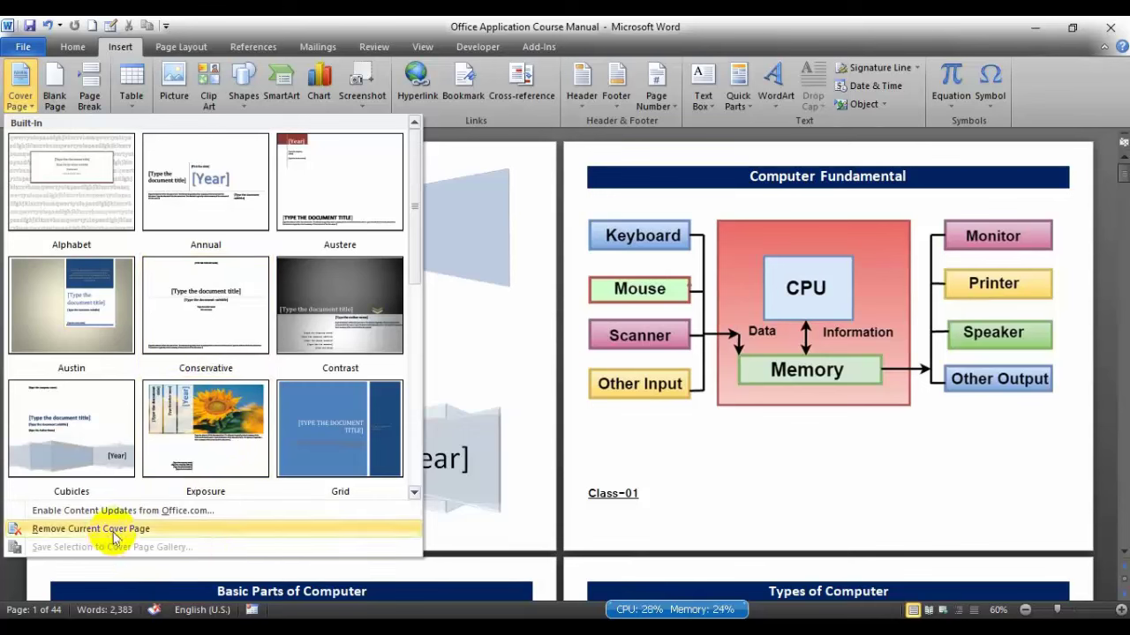
{"action": "scroll", "coordinate": [189, 429], "scroll_direction": "down", "scroll_amount": 3}
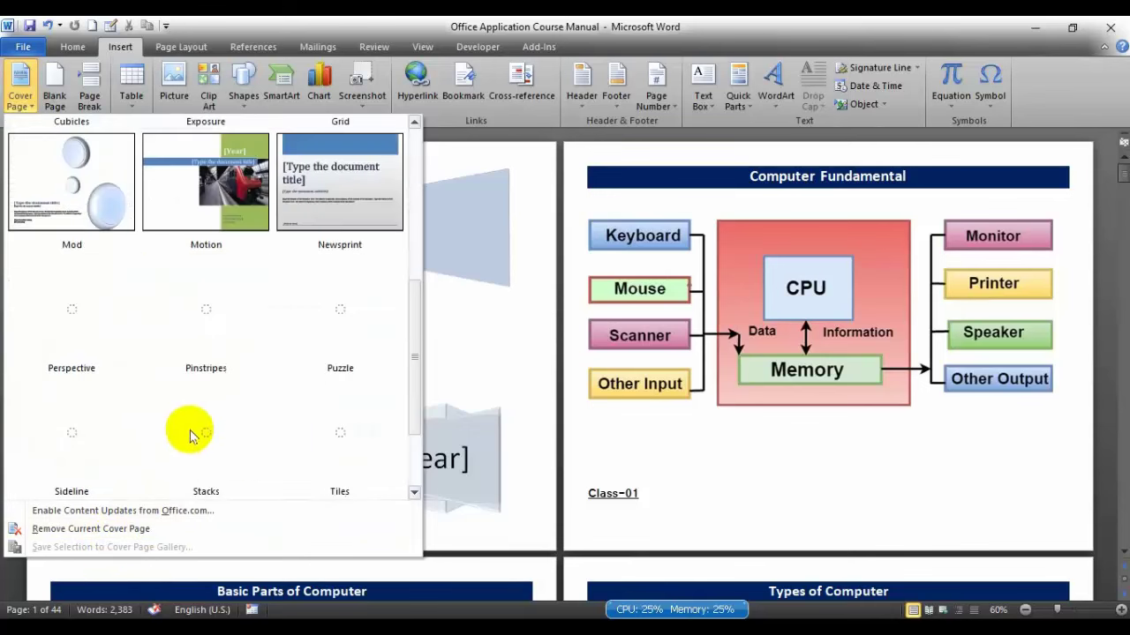
{"action": "scroll", "coordinate": [181, 500], "scroll_direction": "down", "scroll_amount": 1}
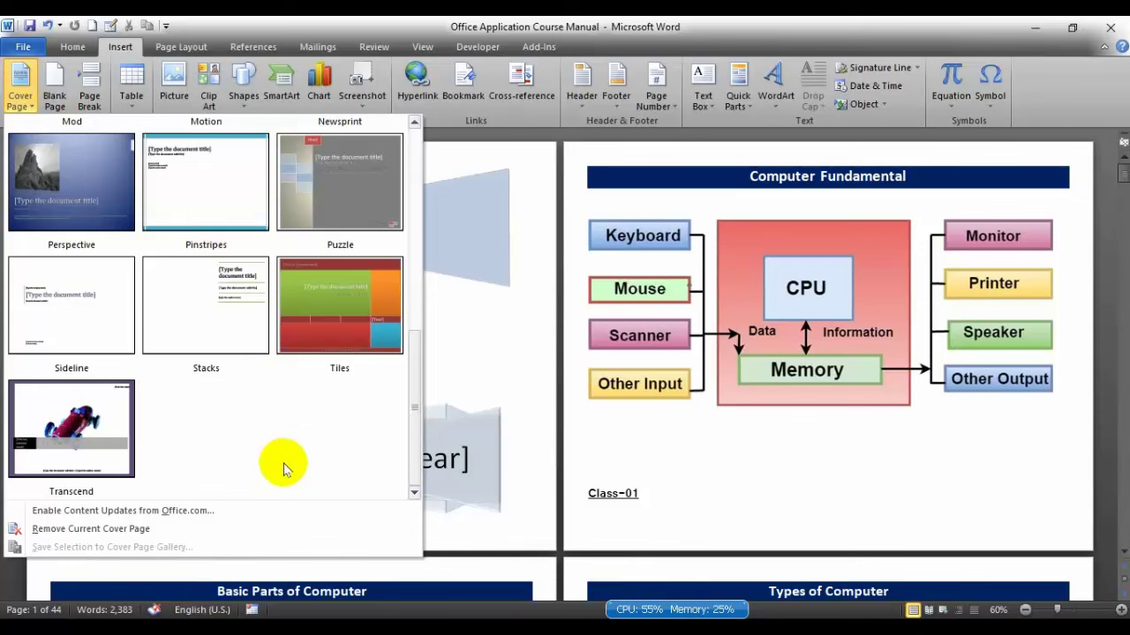
{"action": "left_click", "coordinate": [89, 530]}
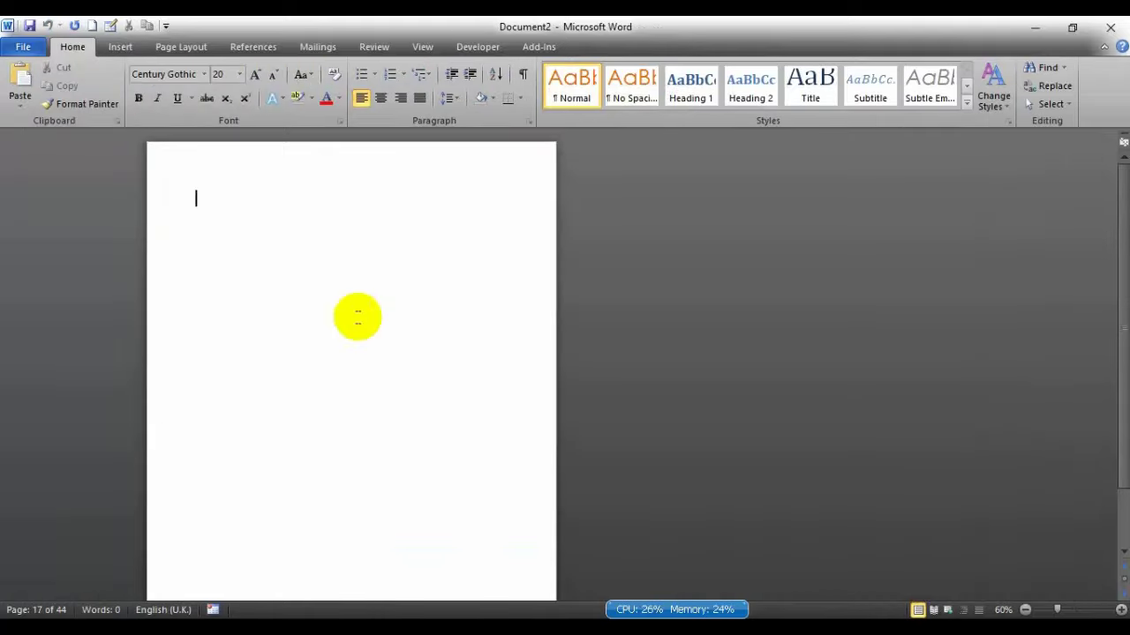
Zoom in to 110% and type 'Work' at the top of the blank page.
{"action": "scroll", "coordinate": [369, 350], "scroll_direction": "up", "scroll_amount": 4}
{"action": "scroll", "coordinate": [373, 351], "scroll_direction": "up", "scroll_amount": 1}
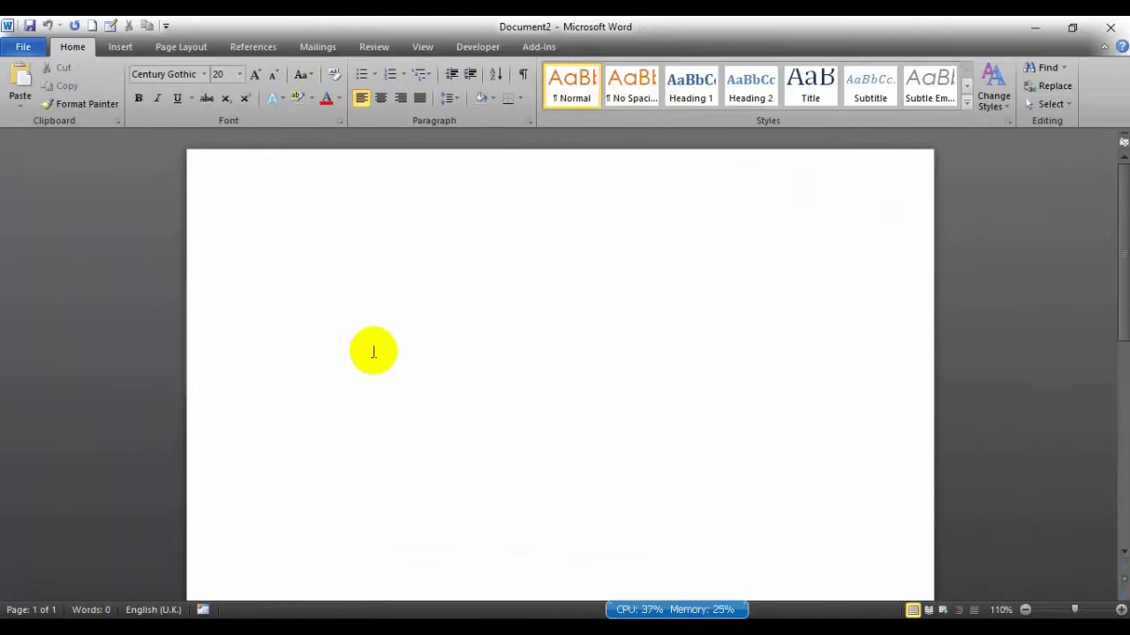
{"action": "type", "text": "Work"}
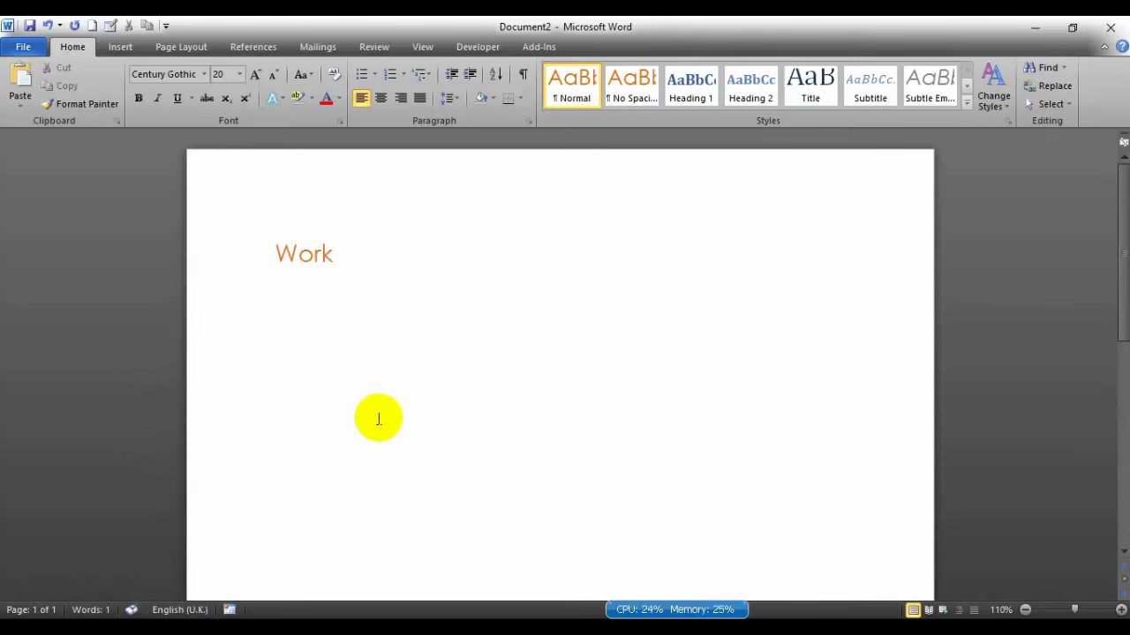
Insert a blank page after the 'Work' text.
{"action": "left_click", "coordinate": [120, 46]}
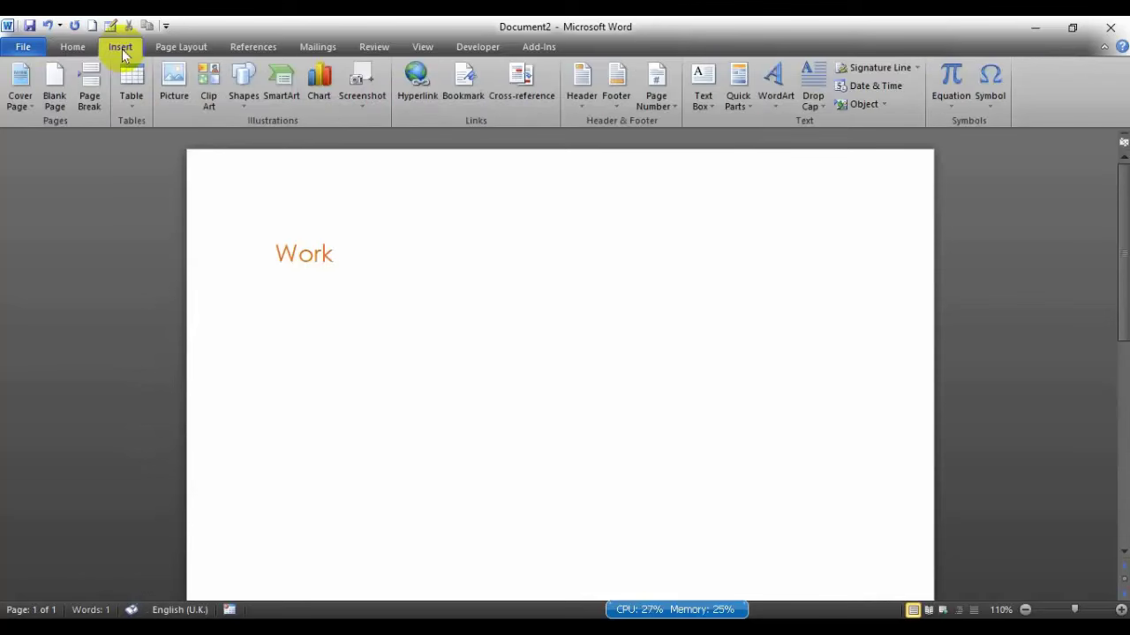
{"action": "left_click", "coordinate": [61, 84]}
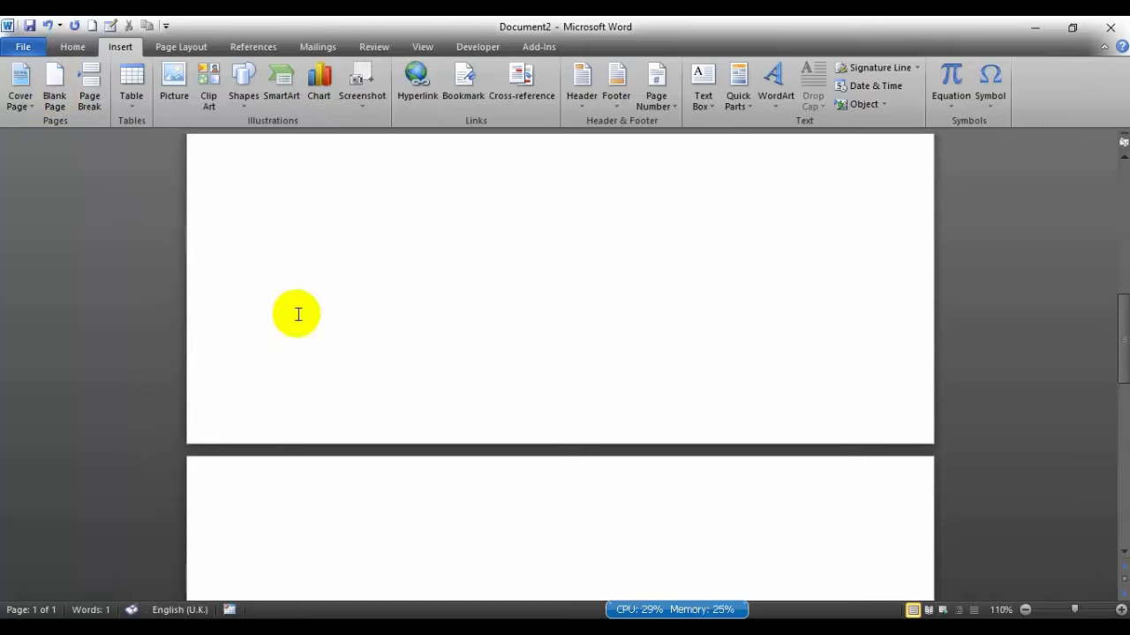
{"action": "scroll", "coordinate": [559, 308], "scroll_direction": "up", "scroll_amount": 1}
{"action": "scroll", "coordinate": [559, 308], "scroll_direction": "down", "scroll_amount": 8}
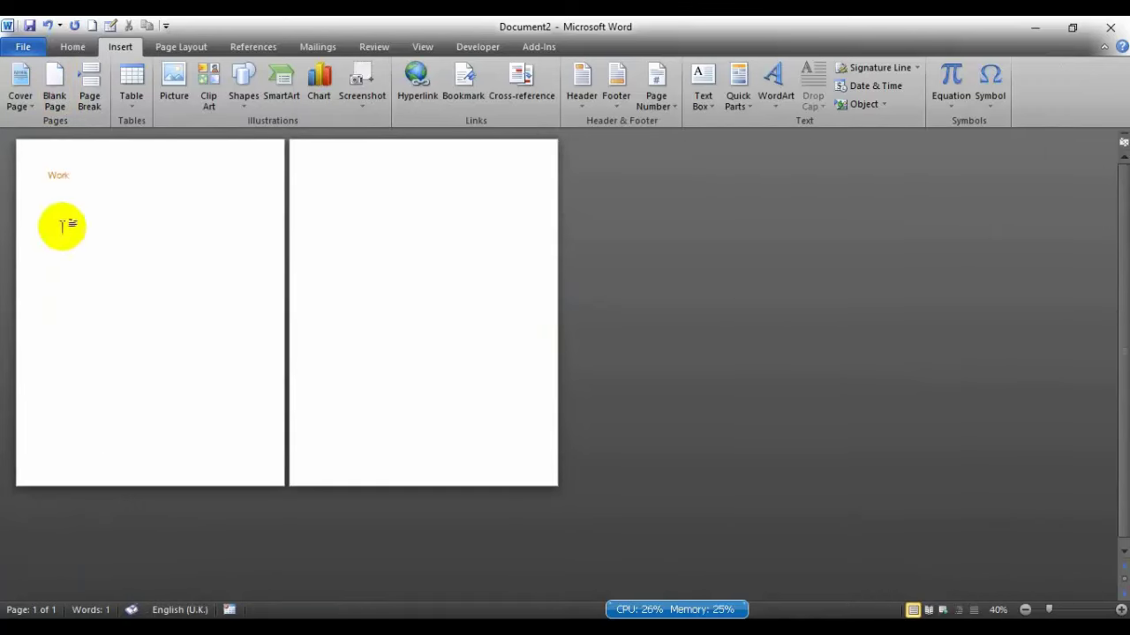
{"action": "left_click", "coordinate": [62, 178]}
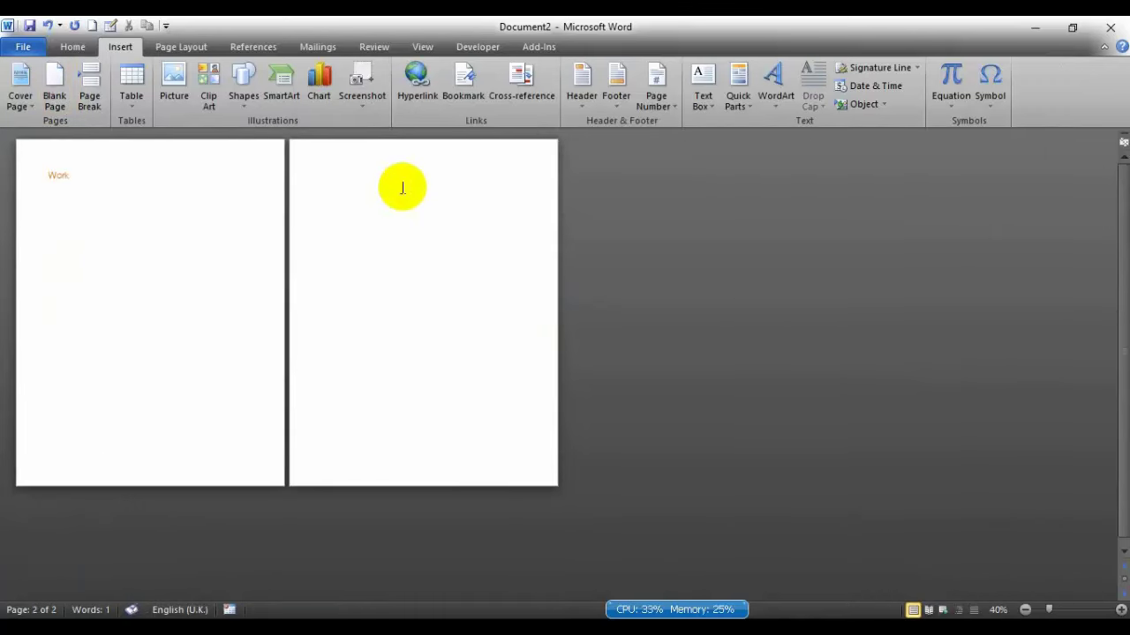
{"action": "scroll", "coordinate": [514, 483], "scroll_direction": "up", "scroll_amount": 11}
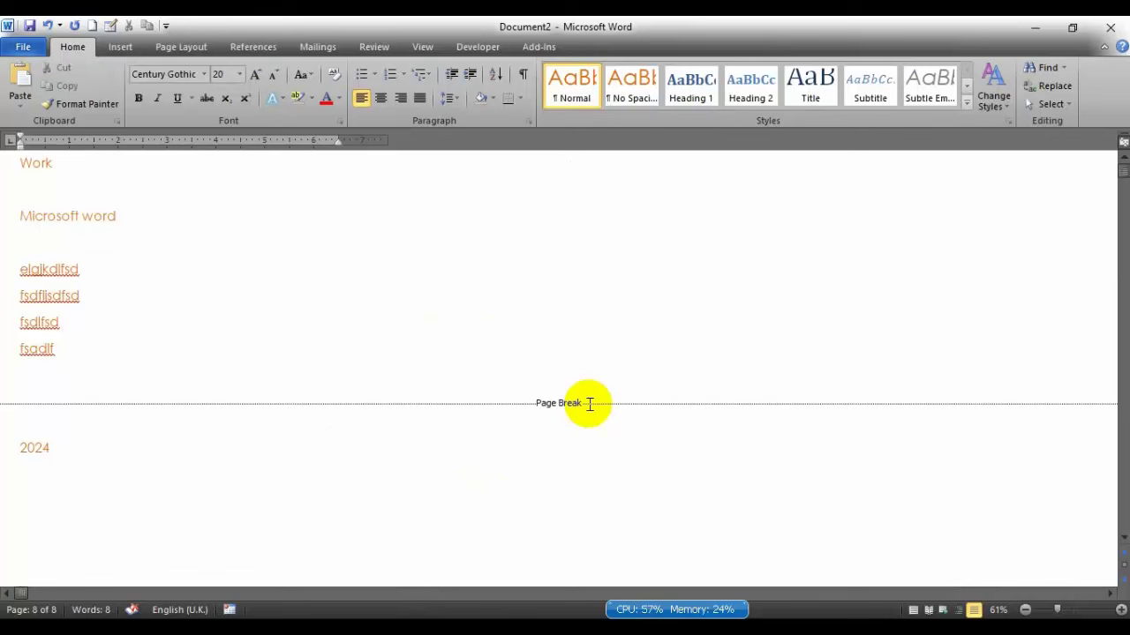
Switch the document to Print Layout view.
{"action": "left_click", "coordinate": [424, 47]}
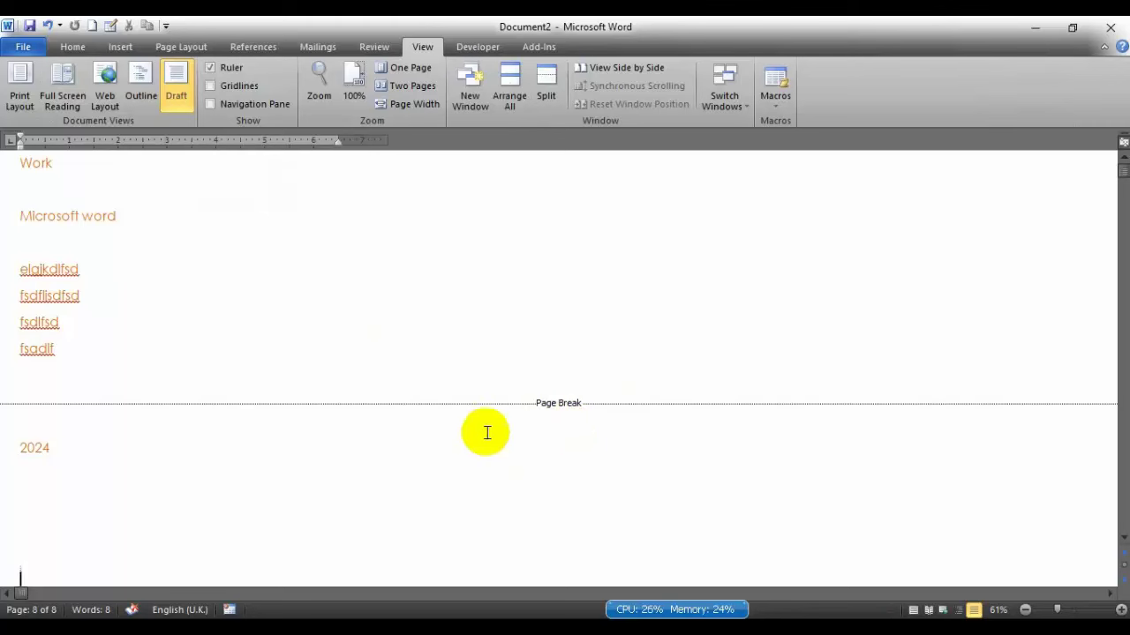
{"action": "left_click", "coordinate": [19, 100]}
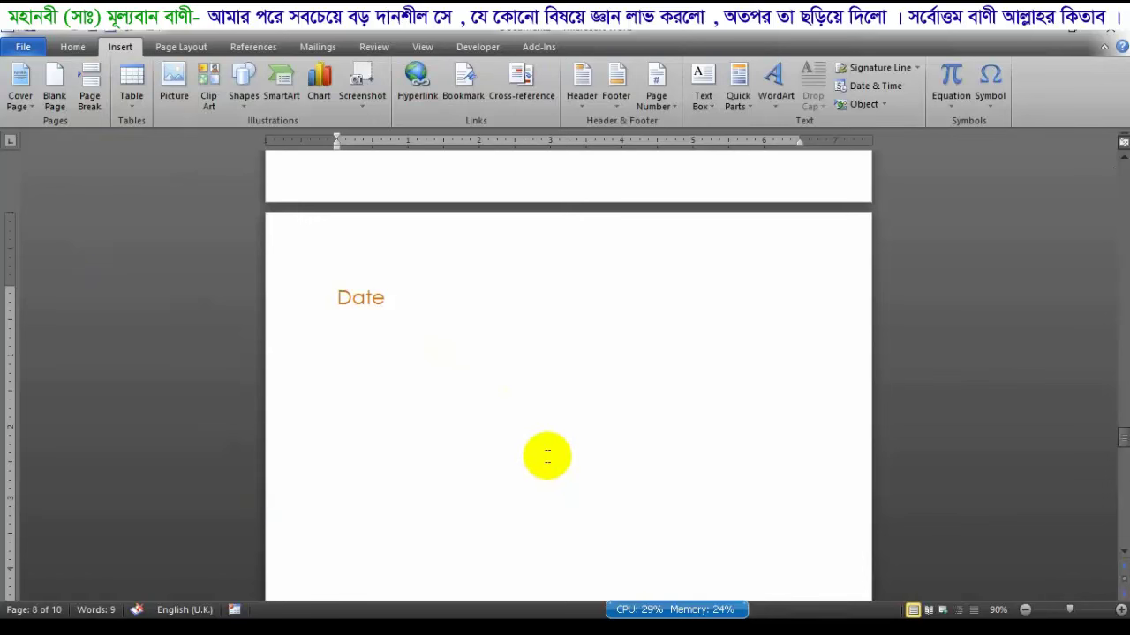
Delete all the document's content and bring up the Insert Table grid.
{"action": "key", "text": "ctrl+a"}
{"action": "key", "text": "Delete"}
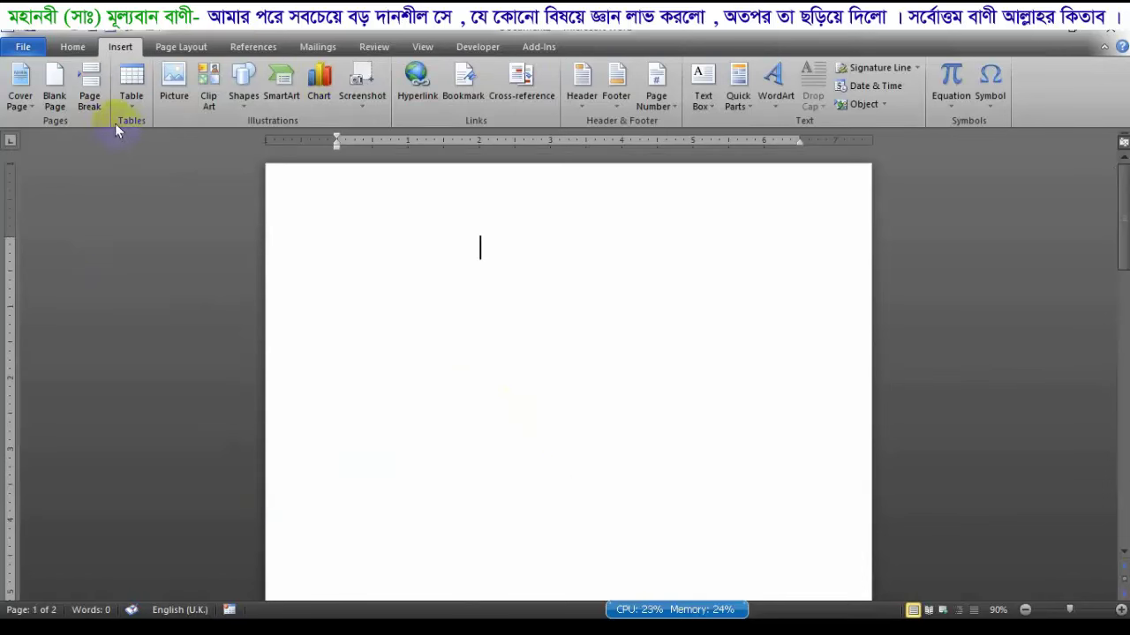
{"action": "left_click", "coordinate": [128, 115]}
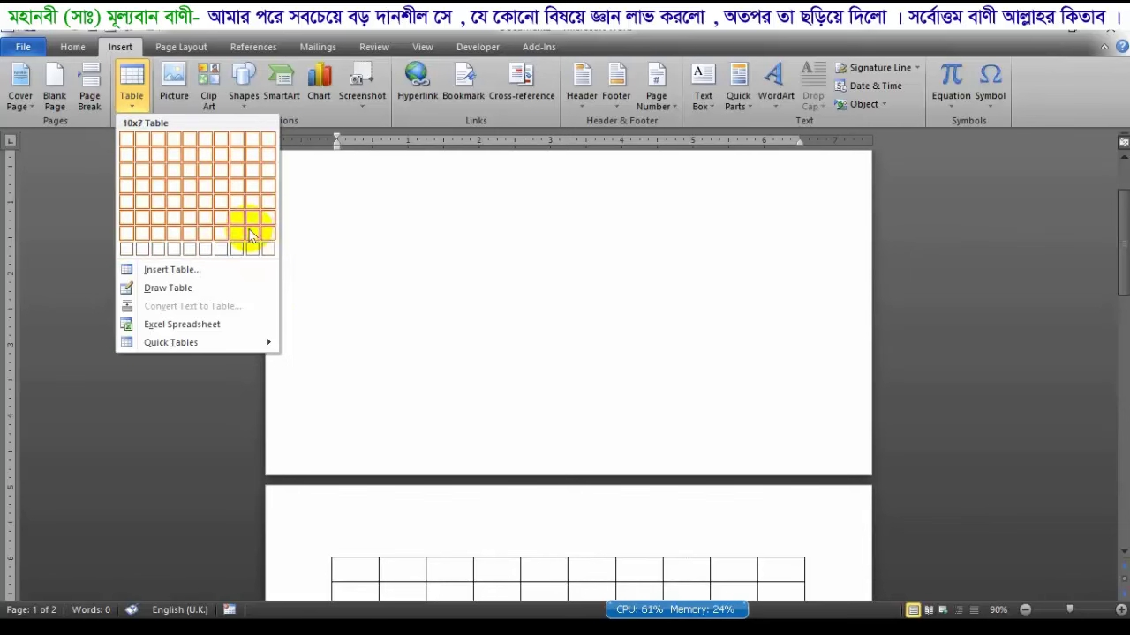
Insert an empty 7-column, 5-row table on page 2, then preview a 5x3 table beneath it.
{"action": "left_click", "coordinate": [223, 202]}
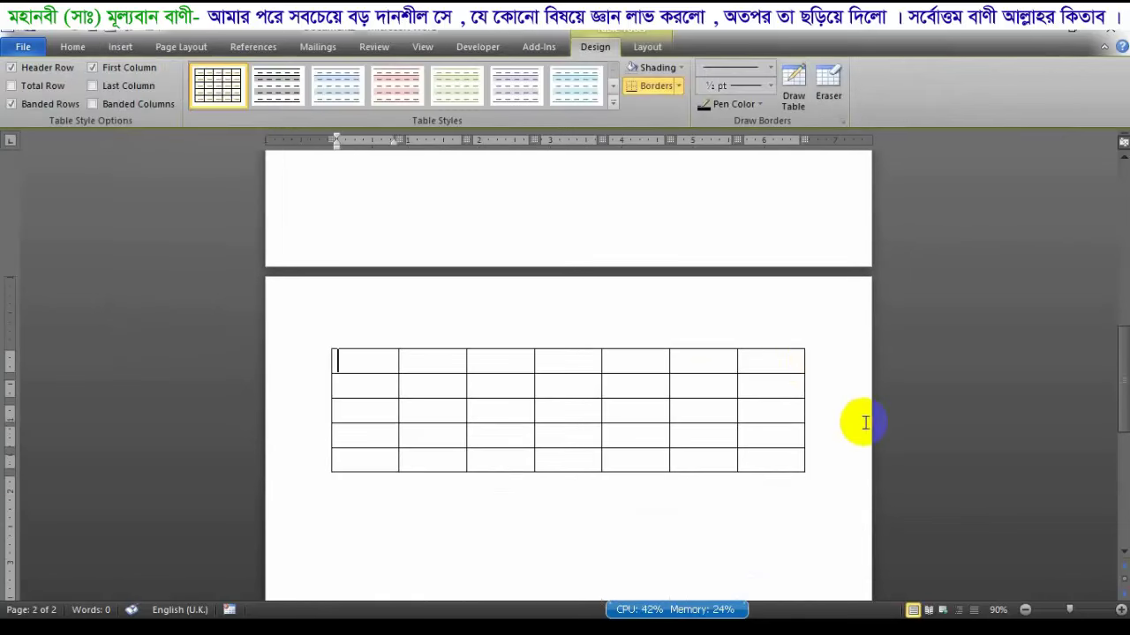
{"action": "left_click", "coordinate": [399, 555]}
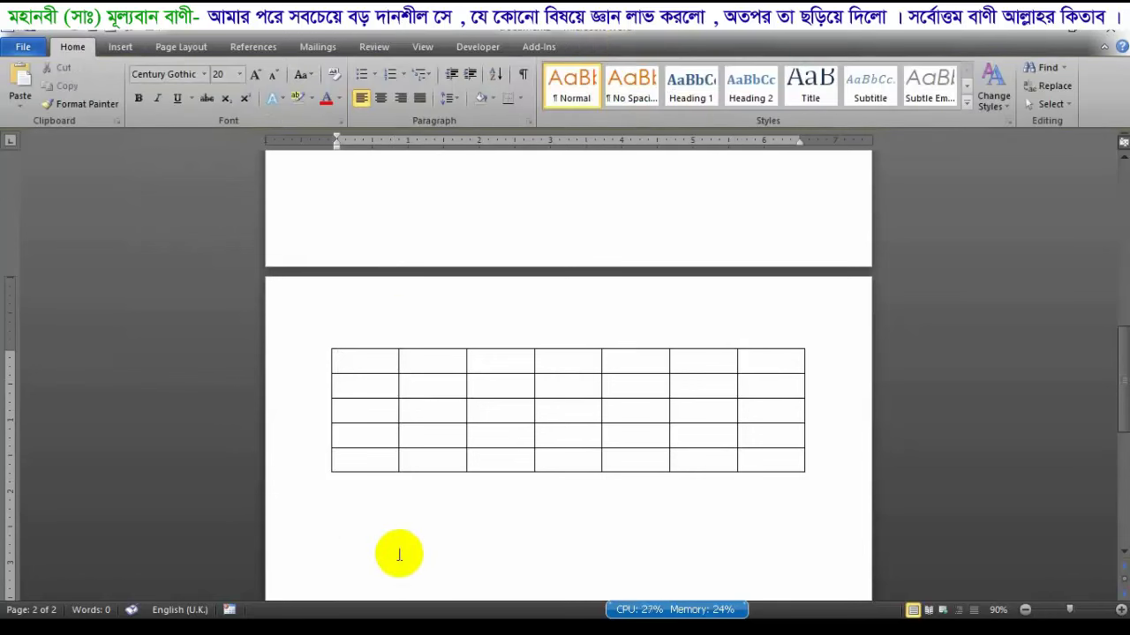
{"action": "left_click", "coordinate": [120, 47]}
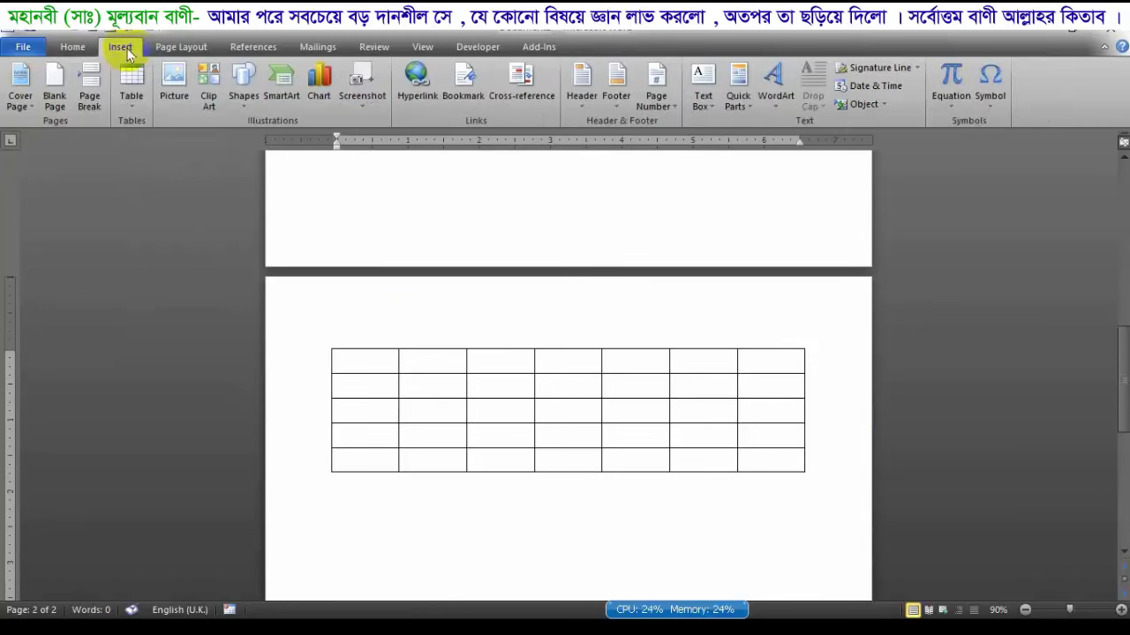
{"action": "left_click", "coordinate": [124, 108]}
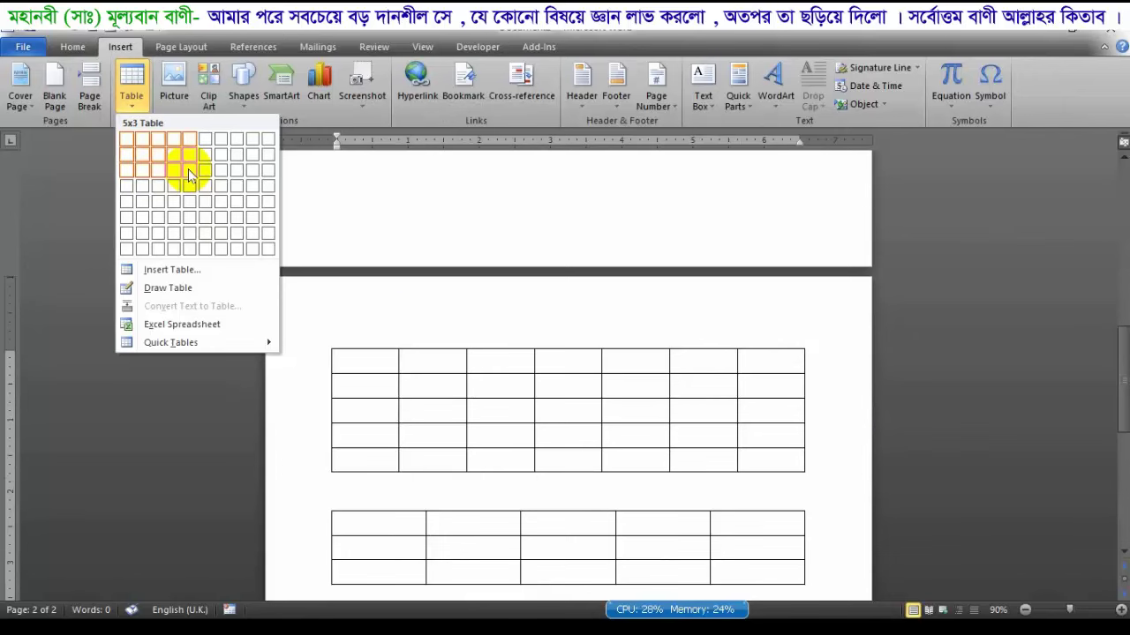
Insert a 5-column, 3-row table below the 7x5 table and click through its cells.
{"action": "left_click", "coordinate": [189, 176]}
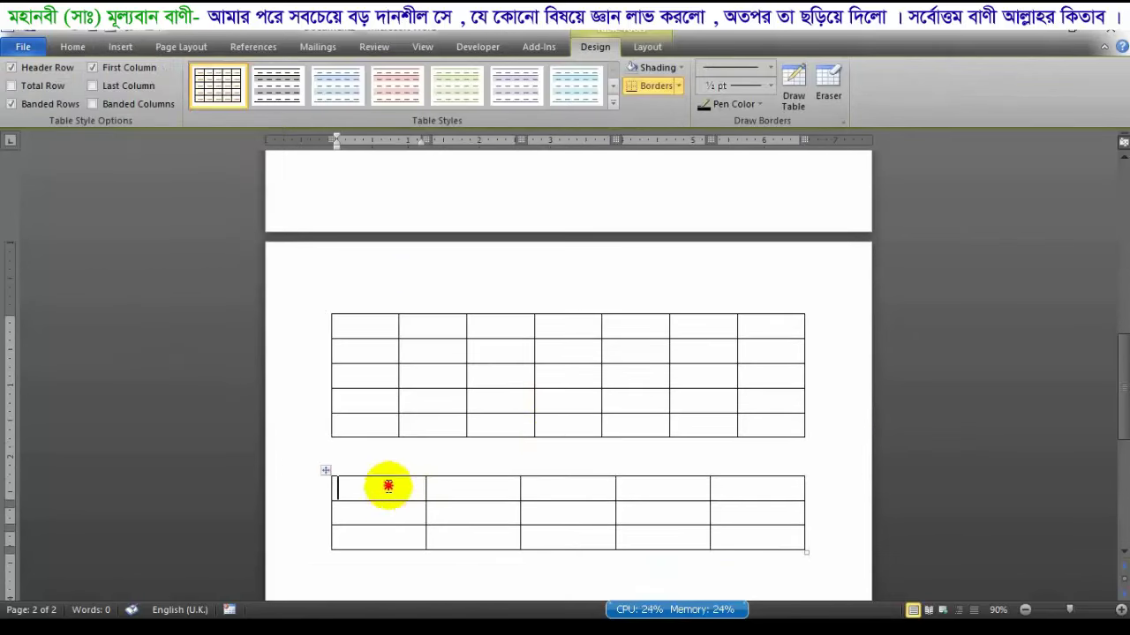
{"action": "left_click", "coordinate": [479, 516]}
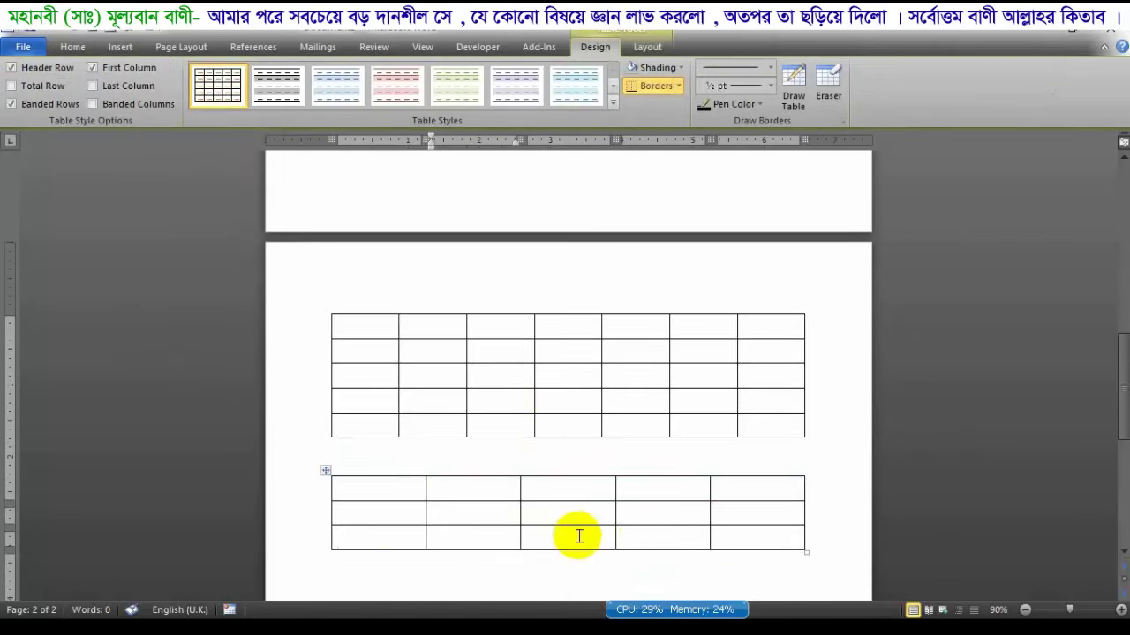
{"action": "left_click", "coordinate": [291, 495]}
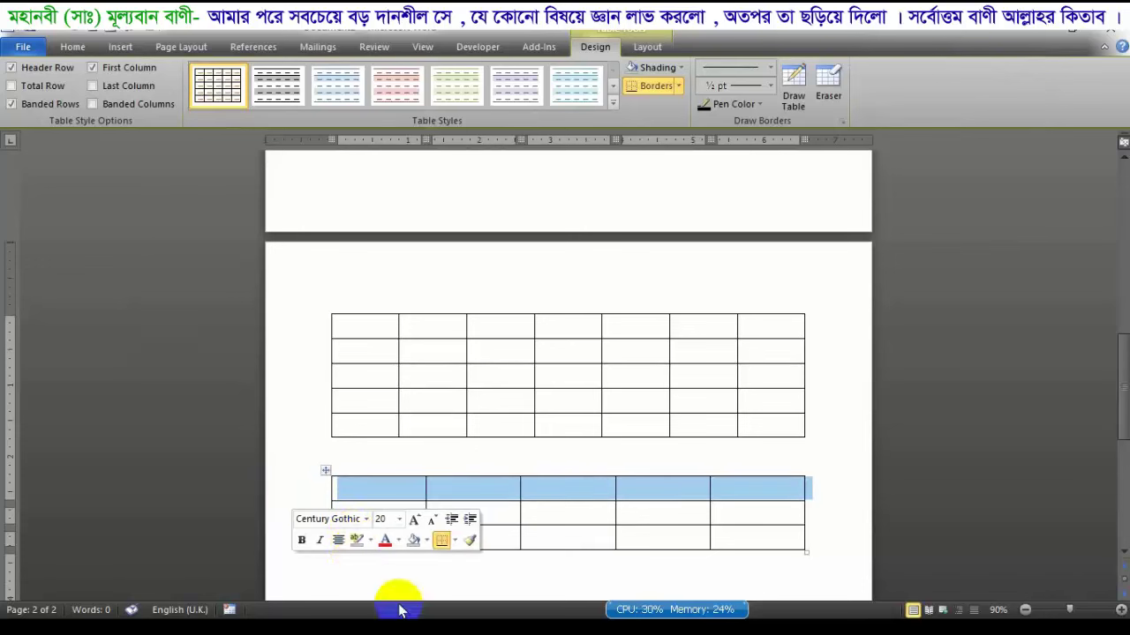
{"action": "left_click", "coordinate": [568, 510]}
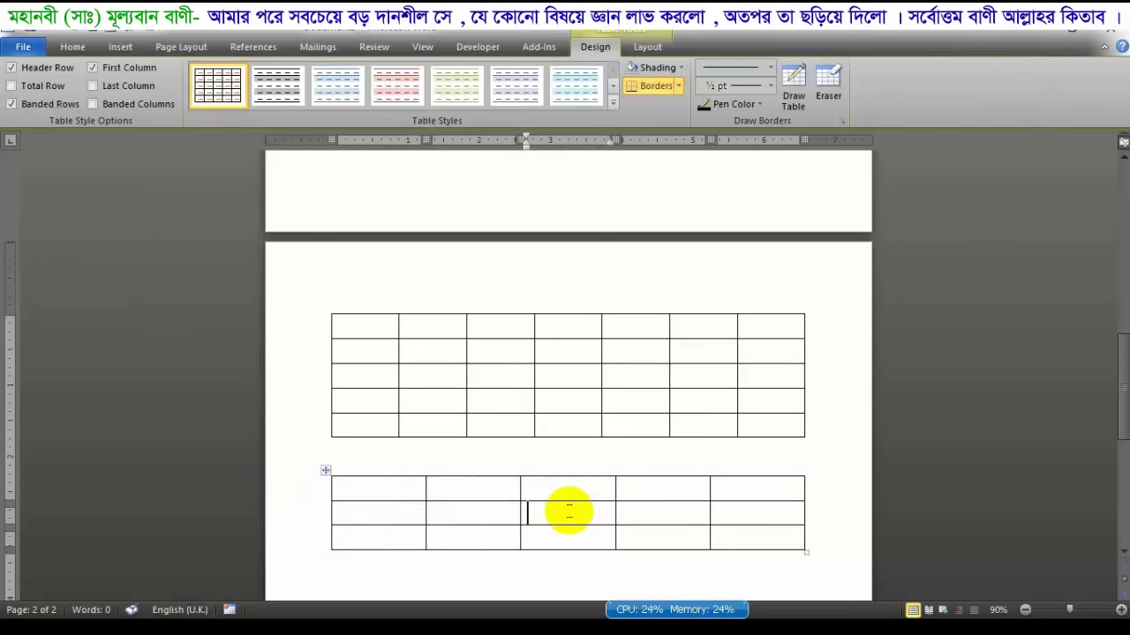
{"action": "left_click", "coordinate": [434, 507]}
{"action": "left_click", "coordinate": [435, 536]}
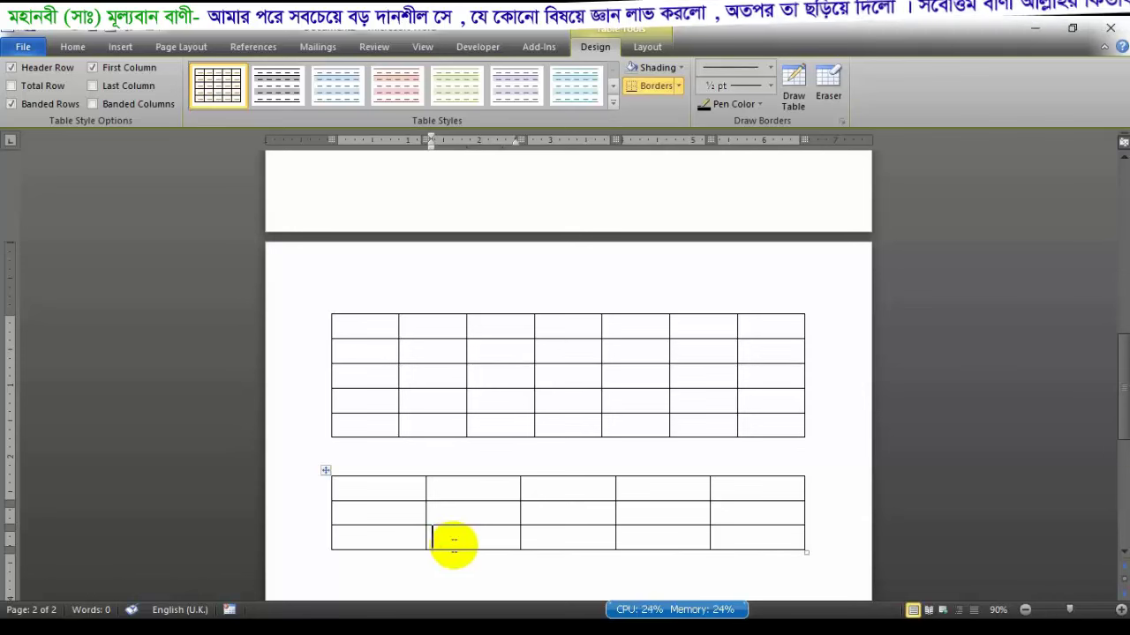
{"action": "scroll", "coordinate": [406, 532], "scroll_direction": "down", "scroll_amount": 2}
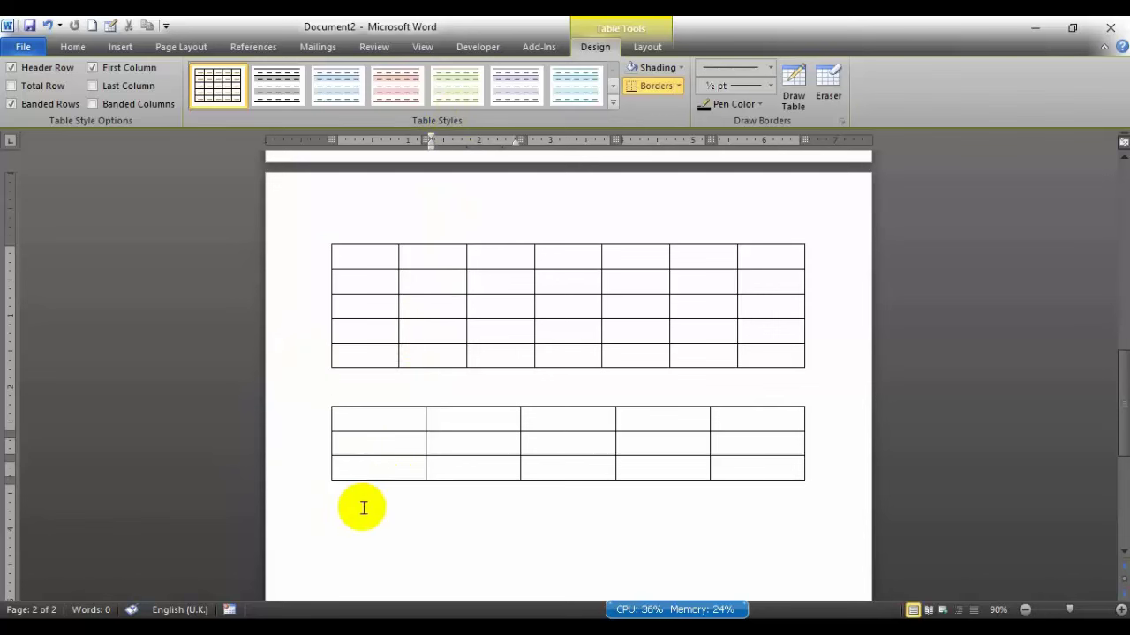
{"action": "left_click", "coordinate": [375, 421]}
{"action": "left_click_drag", "start_coordinate": [376, 421], "coordinate": [366, 466]}
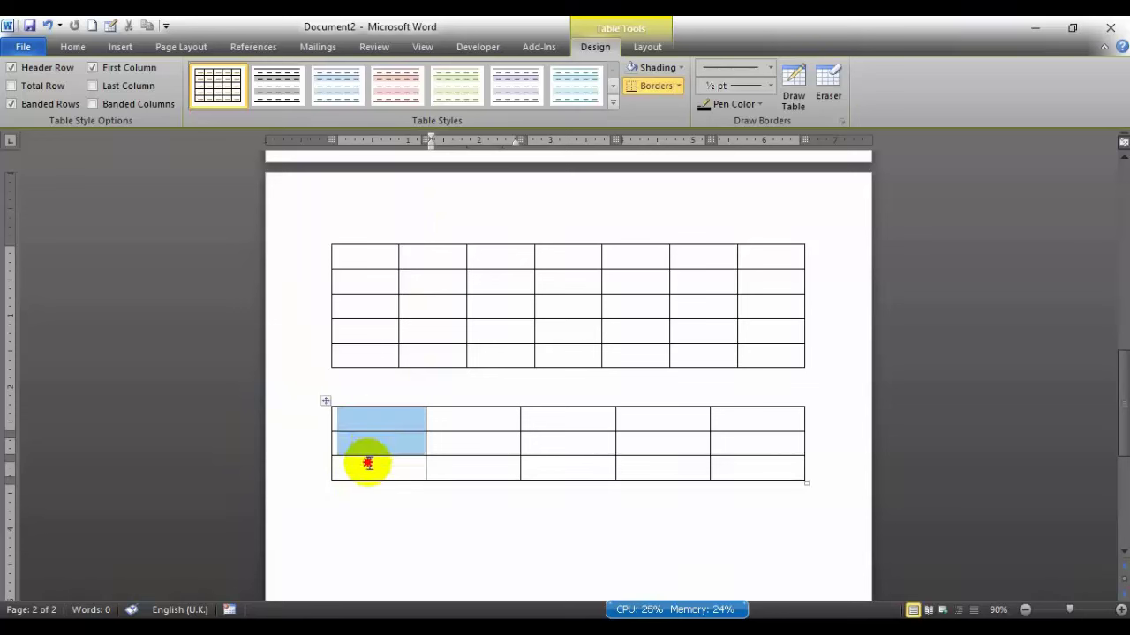
{"action": "mouse_move", "coordinate": [423, 419]}
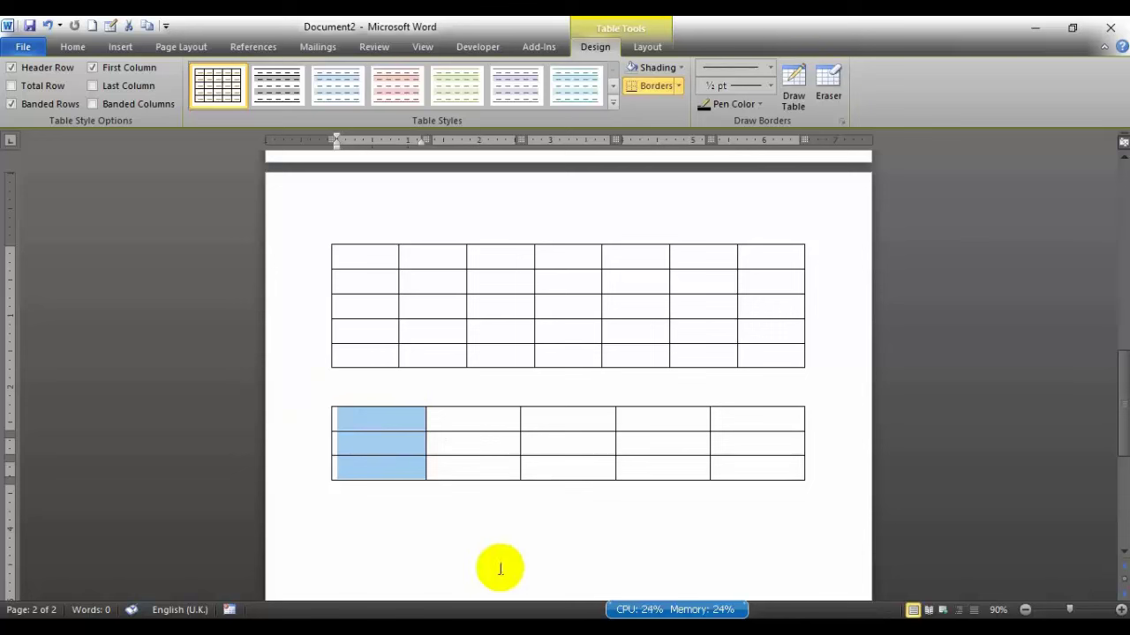
{"action": "left_click", "coordinate": [472, 461]}
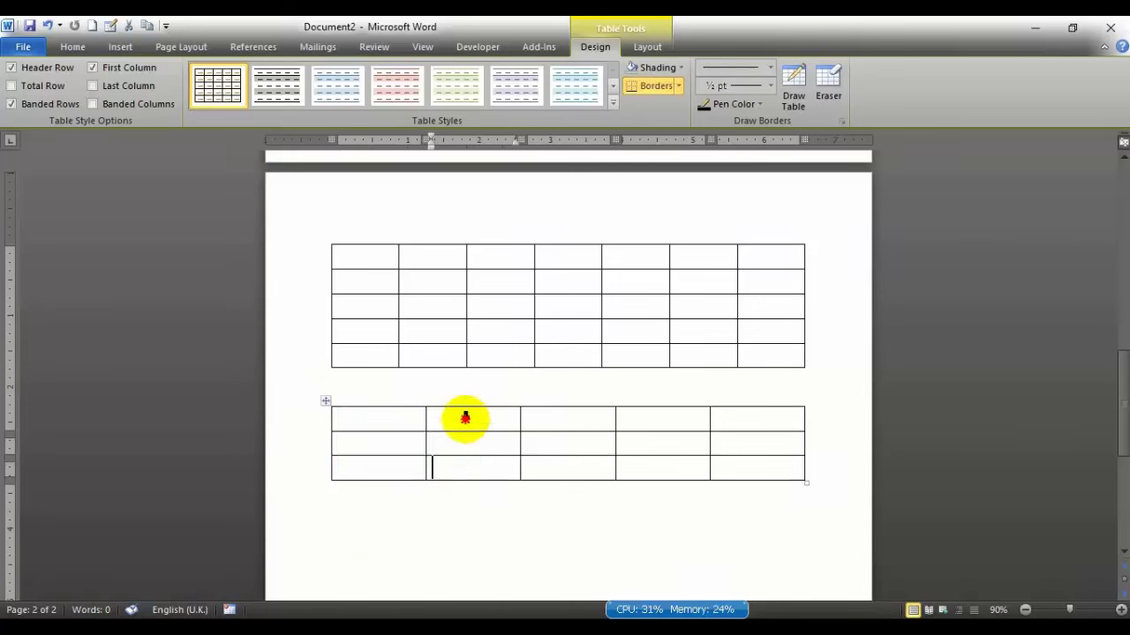
{"action": "left_click", "coordinate": [462, 421], "text": "shift"}
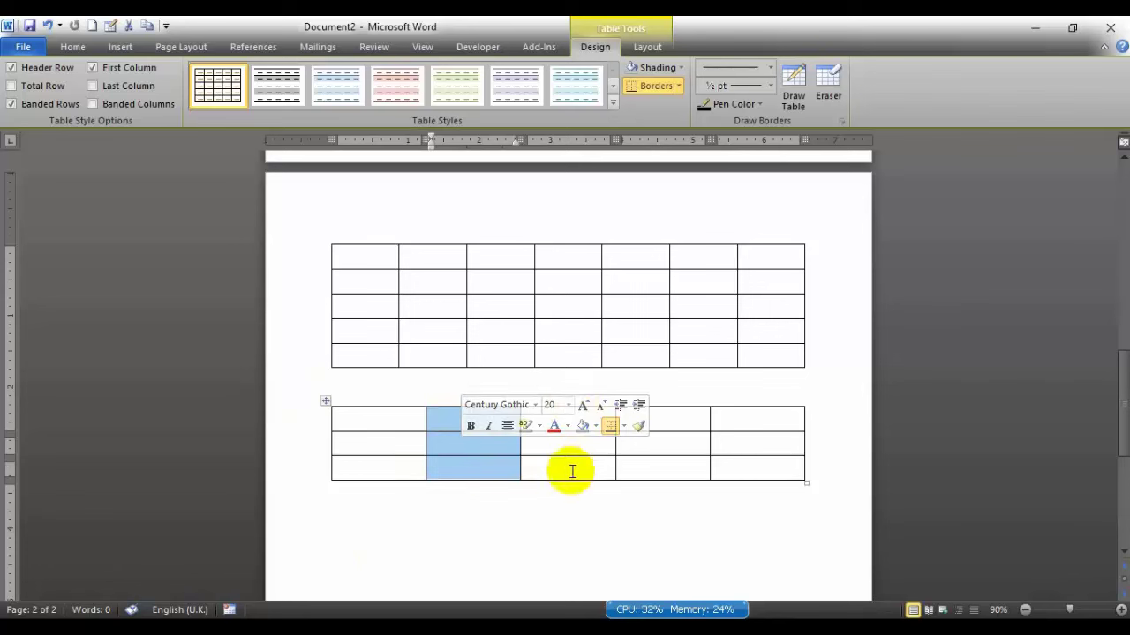
{"action": "left_click_drag", "start_coordinate": [574, 469], "coordinate": [573, 416]}
{"action": "left_click_drag", "start_coordinate": [766, 470], "coordinate": [773, 416]}
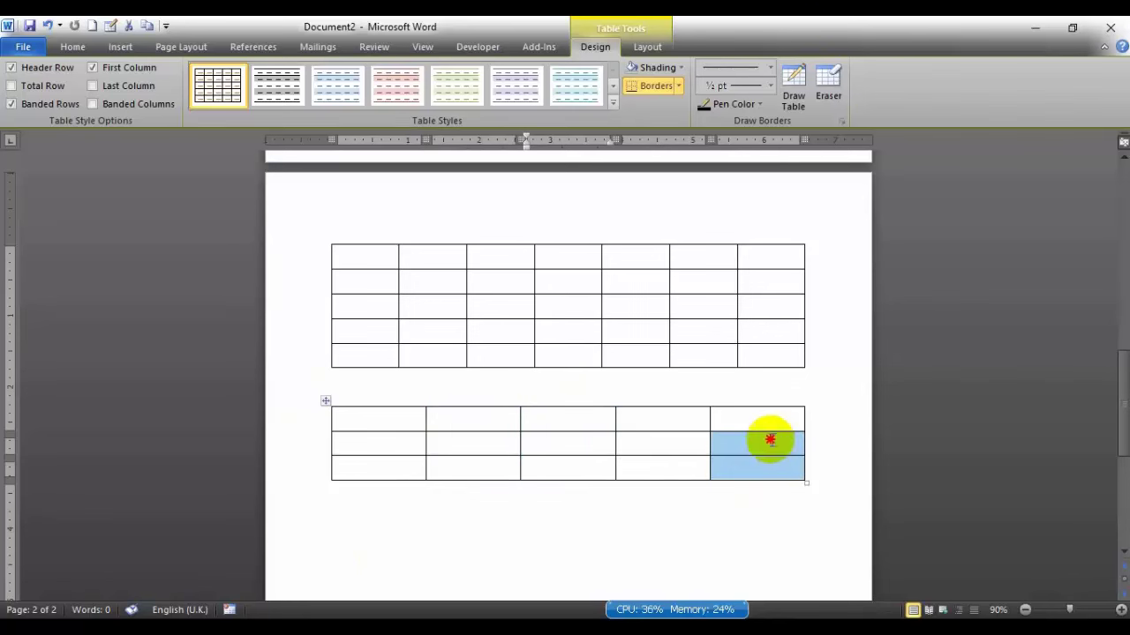
{"action": "left_click", "coordinate": [411, 527]}
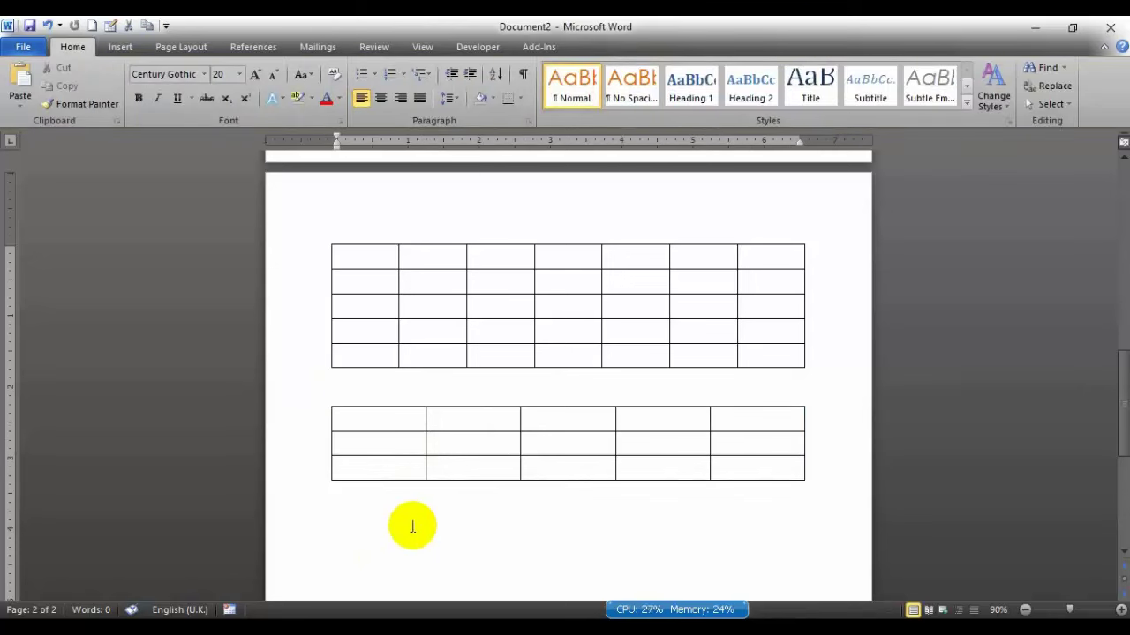
{"action": "left_click", "coordinate": [290, 444]}
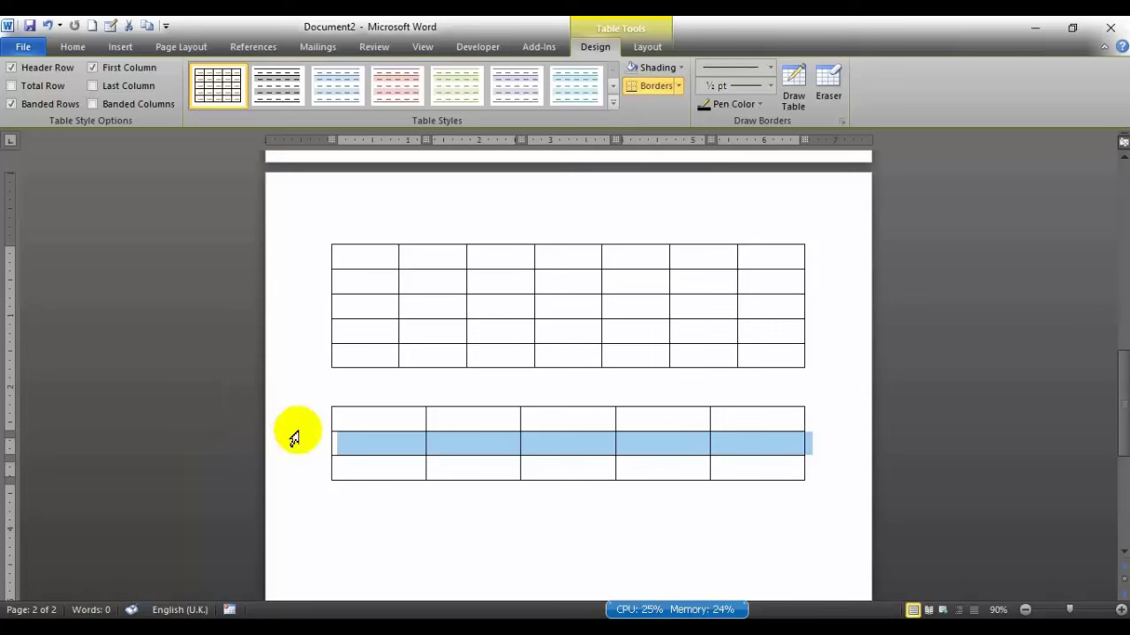
{"action": "left_click", "coordinate": [410, 443]}
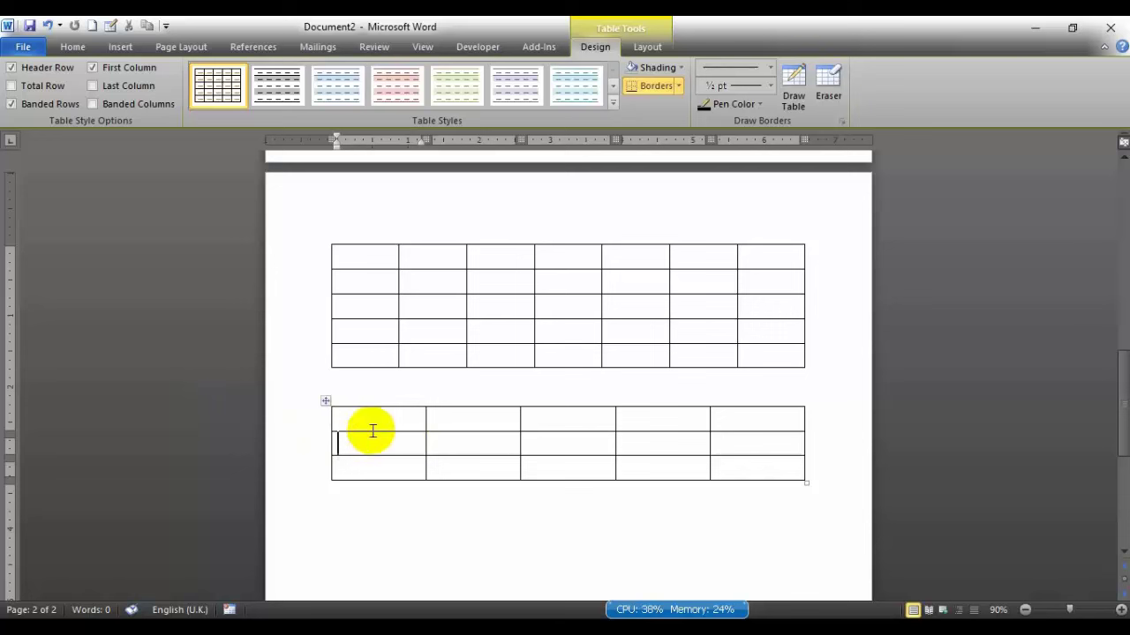
{"action": "left_click", "coordinate": [373, 443]}
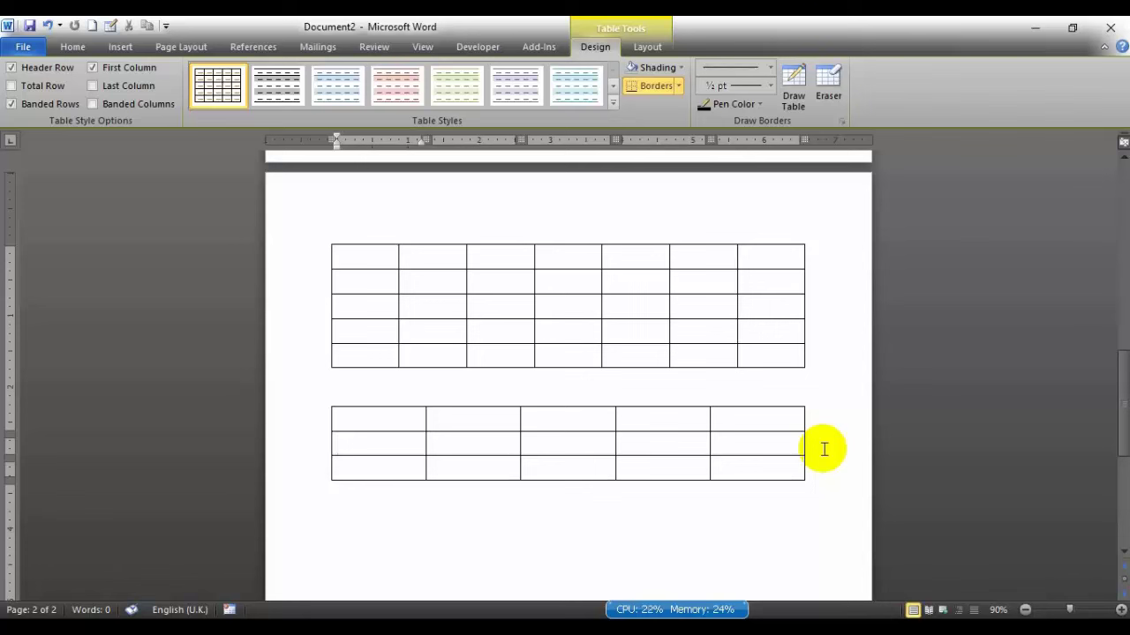
{"action": "left_click", "coordinate": [515, 524]}
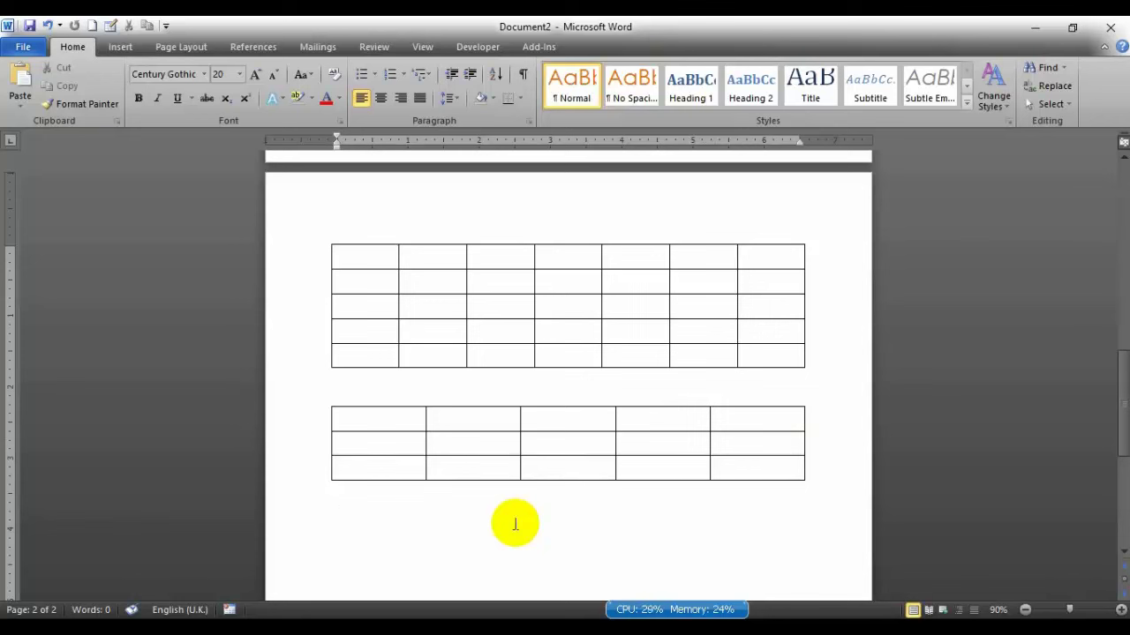
Open the Insert Table dialog and choose AutoFit to contents.
{"action": "left_click", "coordinate": [121, 47]}
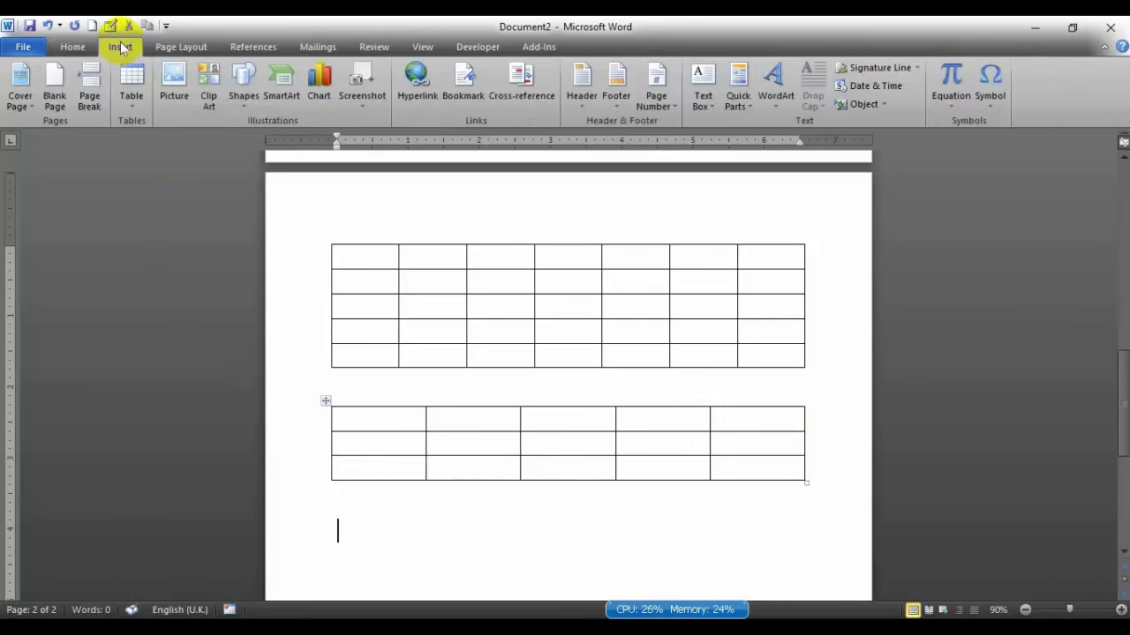
{"action": "left_click", "coordinate": [138, 103]}
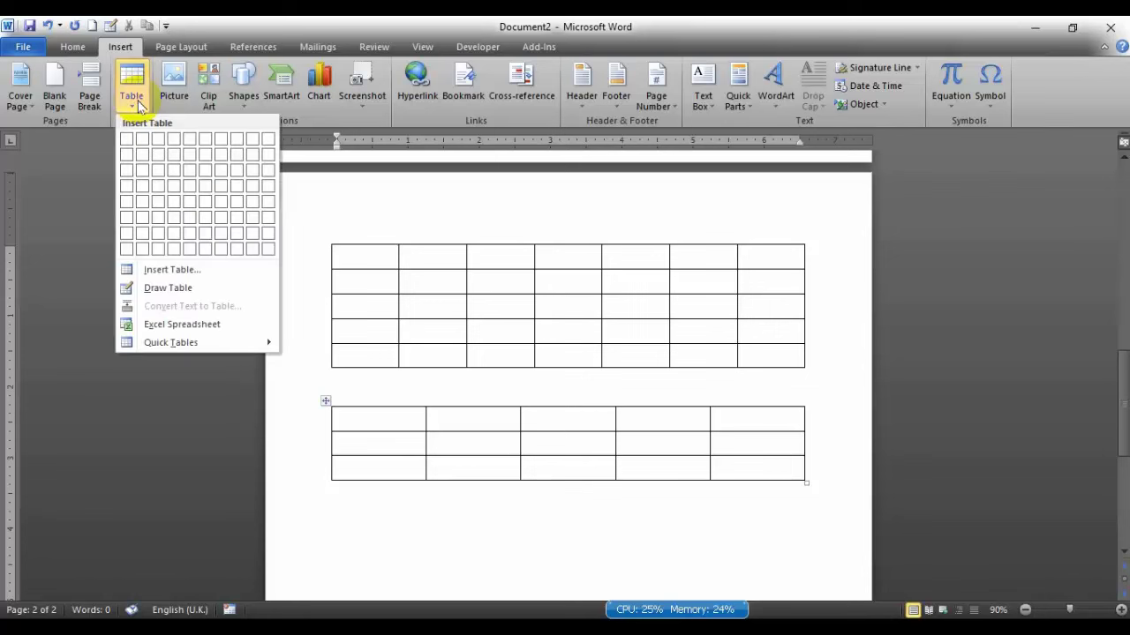
{"action": "left_click", "coordinate": [202, 274]}
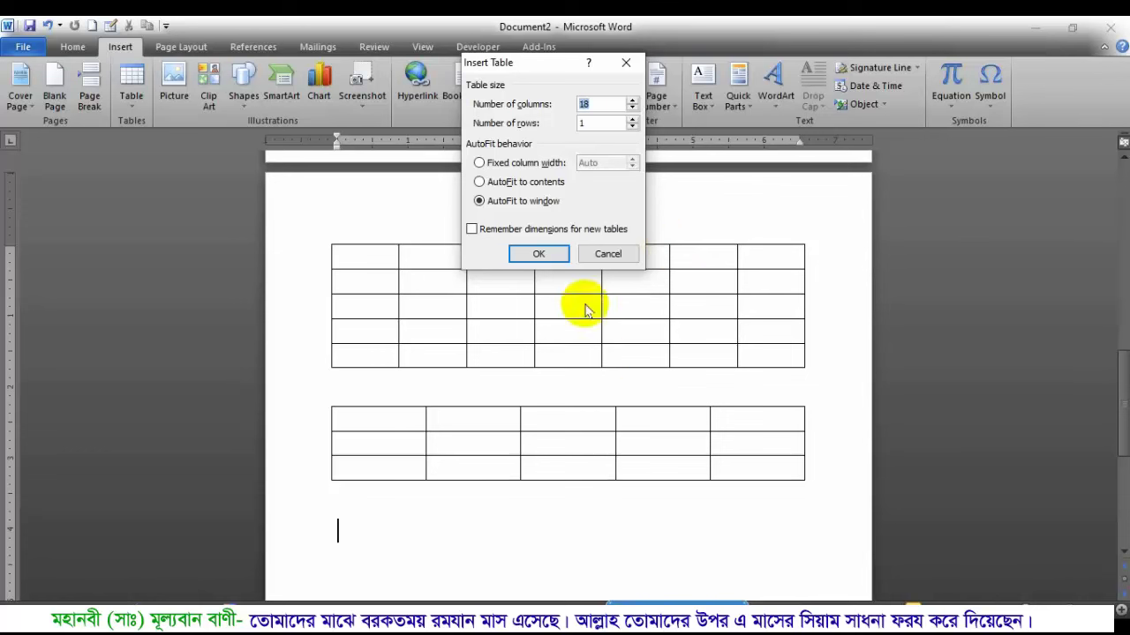
{"action": "left_click", "coordinate": [500, 182]}
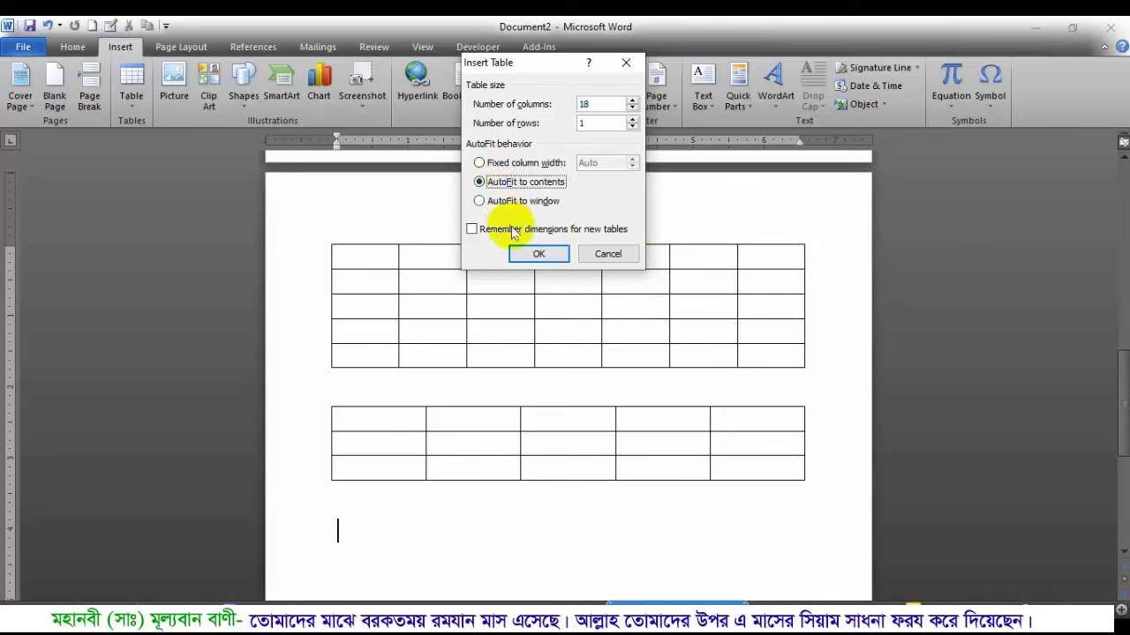
{"action": "left_click", "coordinate": [516, 201]}
{"action": "left_click", "coordinate": [503, 163]}
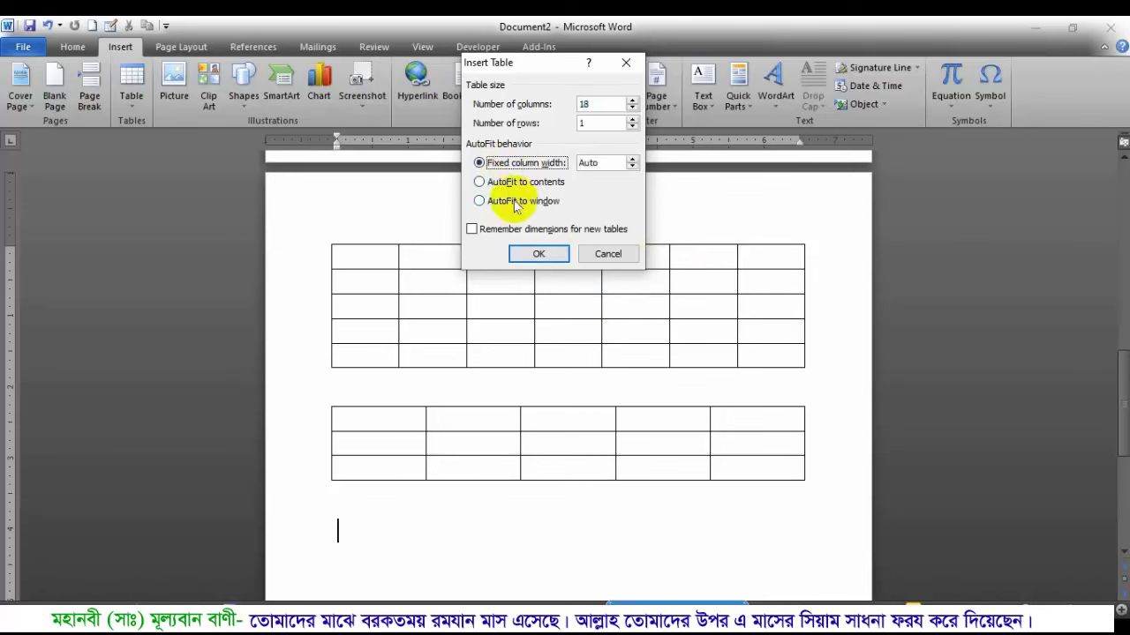
{"action": "left_click", "coordinate": [484, 182]}
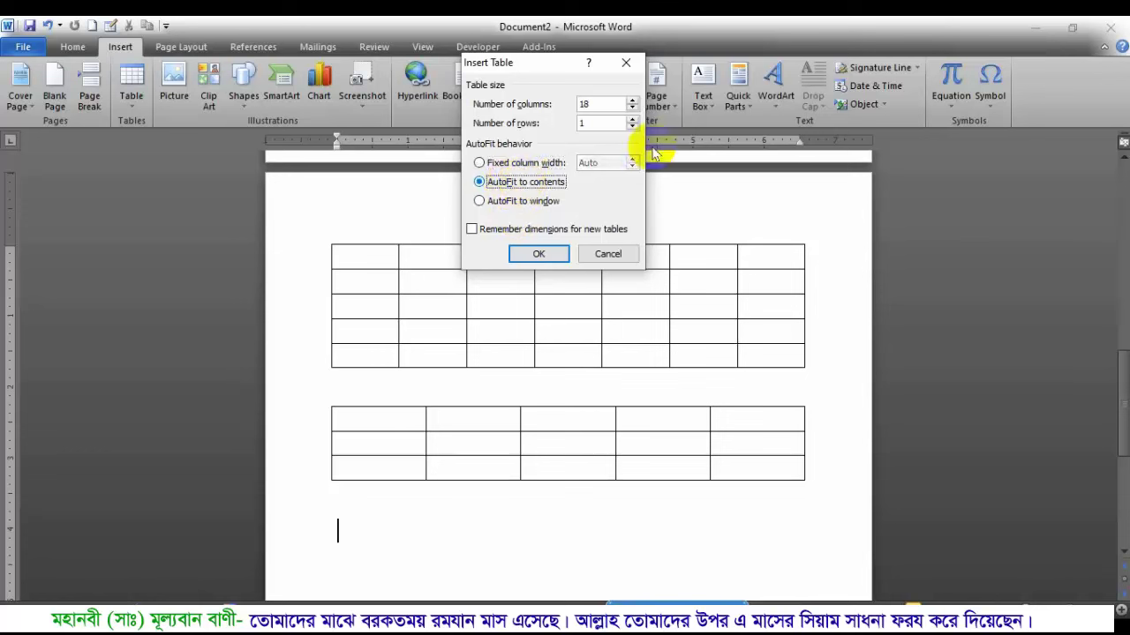
Set 10 columns and 5 rows and create the auto-fitted table.
{"action": "left_click", "coordinate": [632, 108]}
{"action": "left_click", "coordinate": [632, 107]}
{"action": "left_click", "coordinate": [632, 108]}
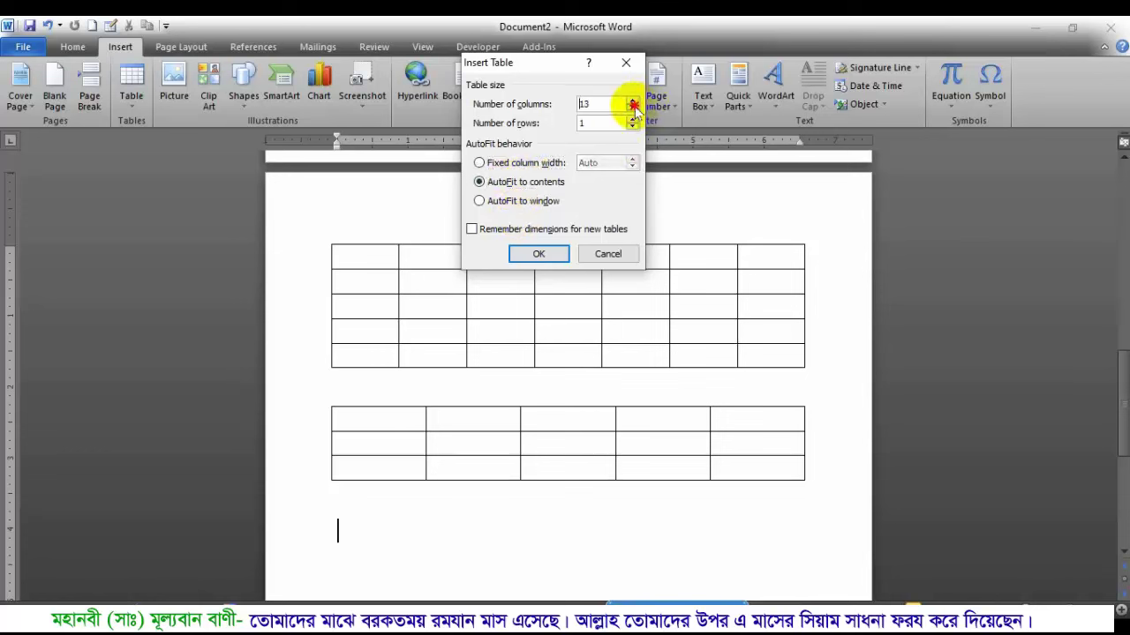
{"action": "left_click", "coordinate": [632, 108]}
{"action": "left_click", "coordinate": [632, 119]}
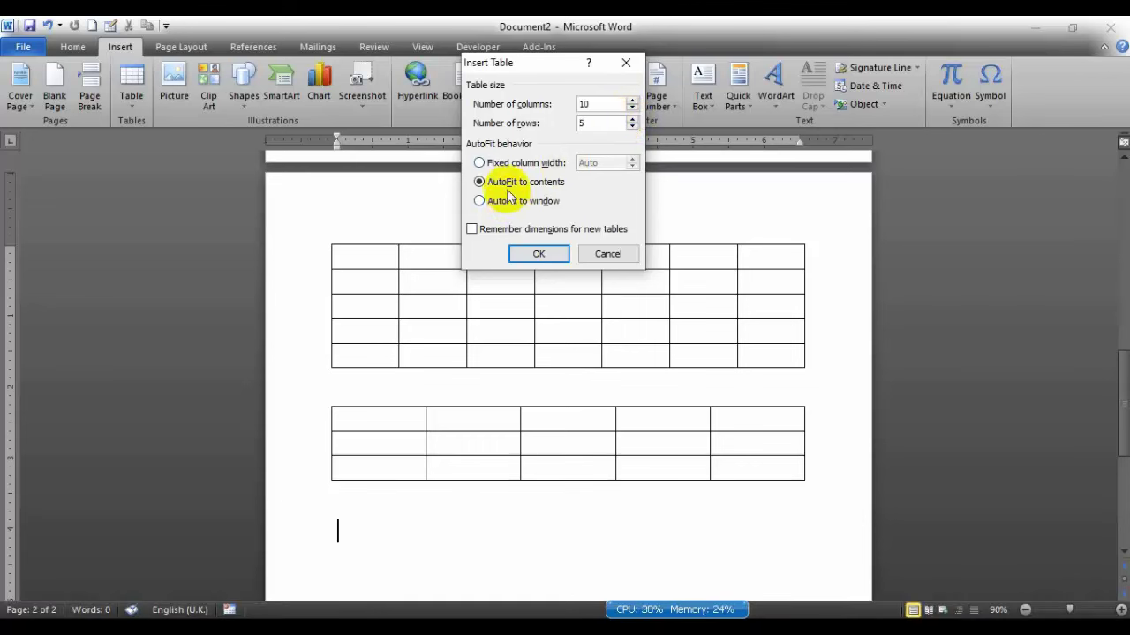
{"action": "left_click", "coordinate": [479, 181]}
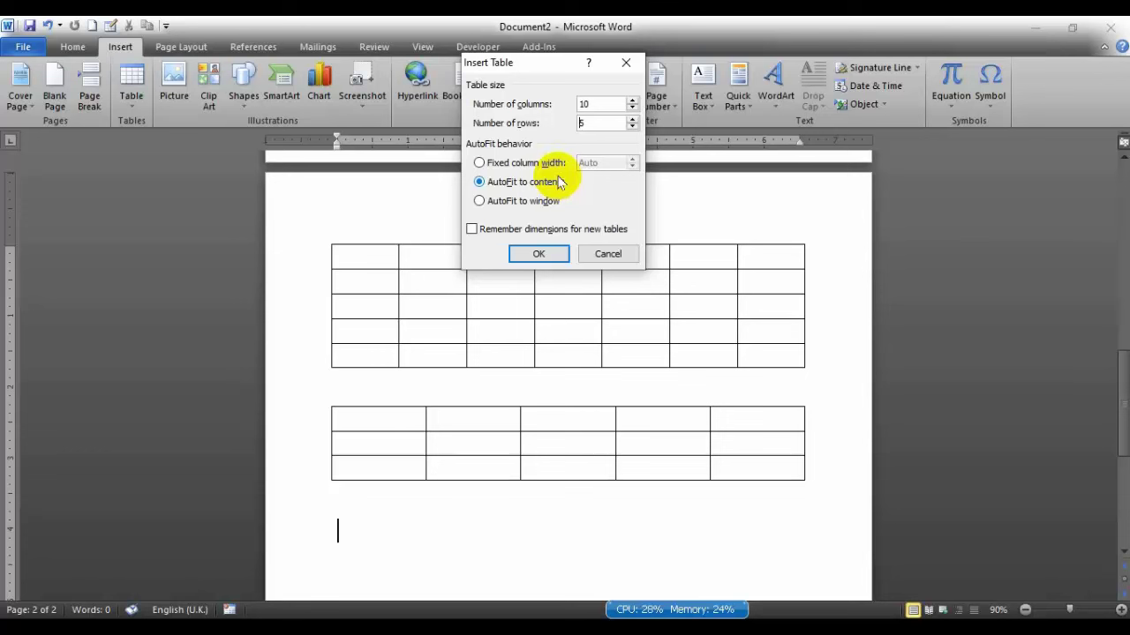
{"action": "left_click", "coordinate": [538, 254]}
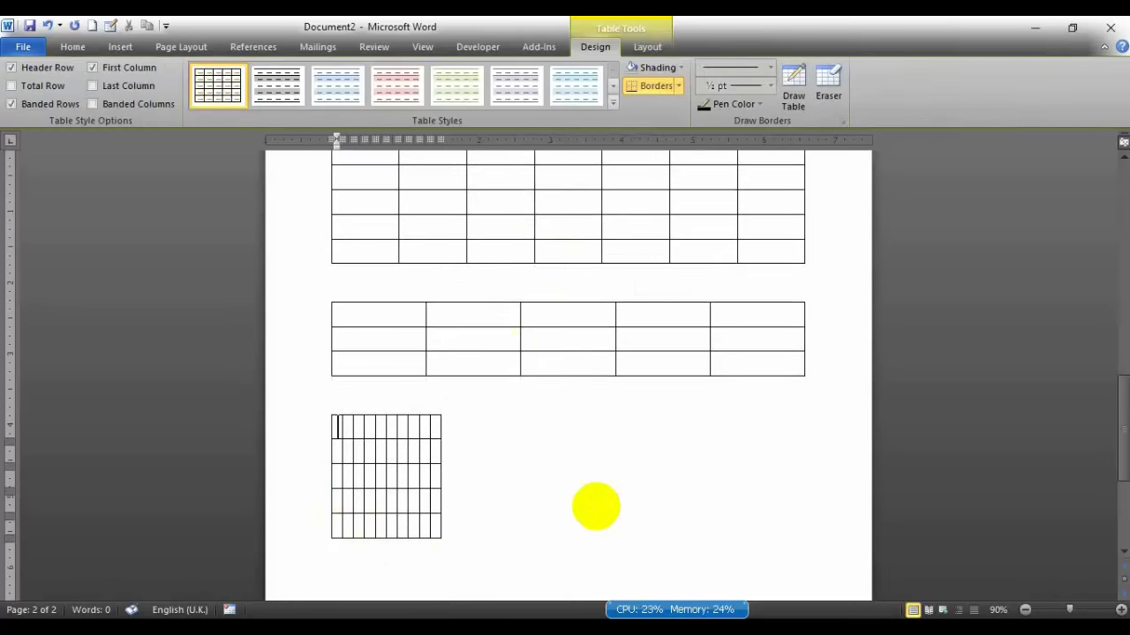
Type Name, Roll and Reg into the first three header cells, fixing the 'Red' typo.
{"action": "type", "text": "Name"}
{"action": "key", "text": "Tab"}
{"action": "type", "text": "Roll"}
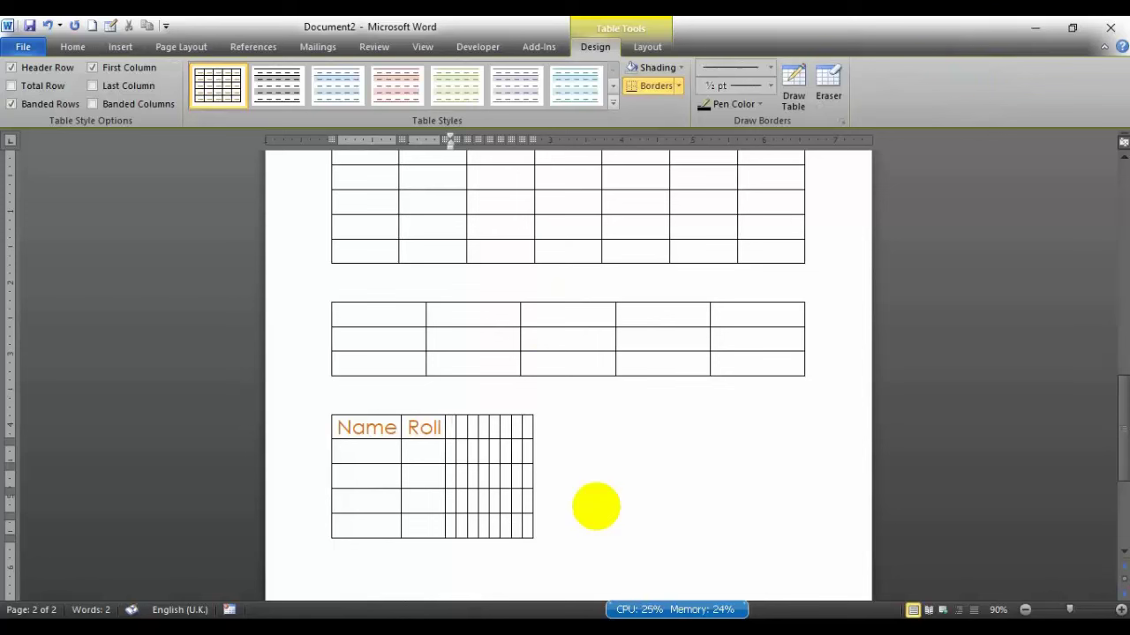
{"action": "key", "text": "Tab"}
{"action": "type", "text": "Red"}
{"action": "key", "text": "BackSpace"}
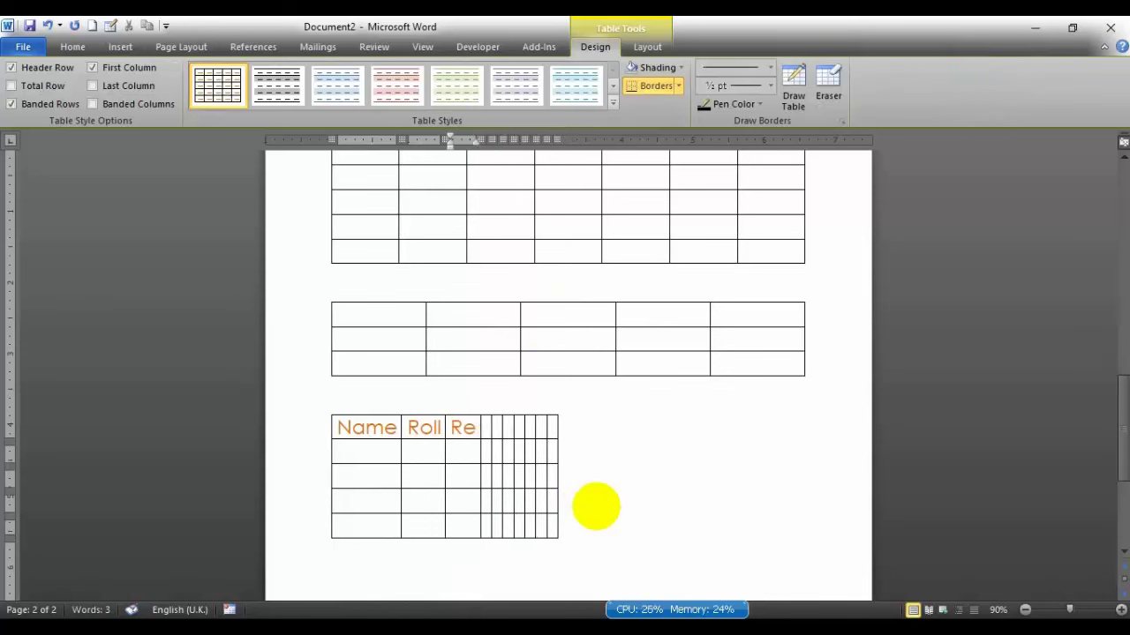
{"action": "type", "text": "g"}
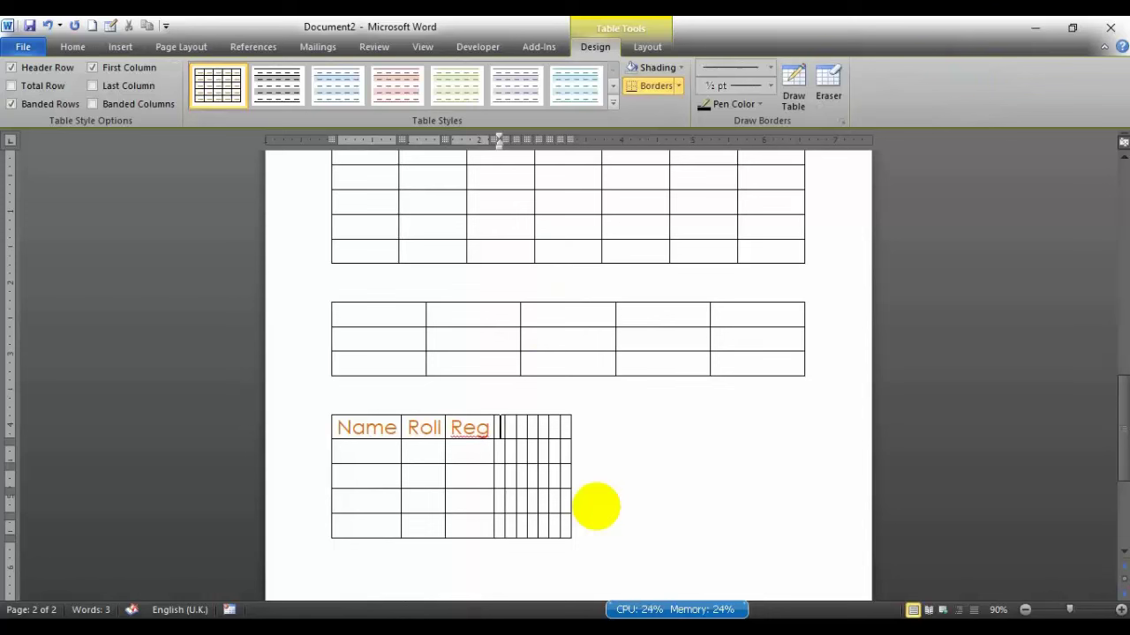
Place the caret in the middle table and bring up the Table insertion choices.
{"action": "left_click", "coordinate": [335, 318]}
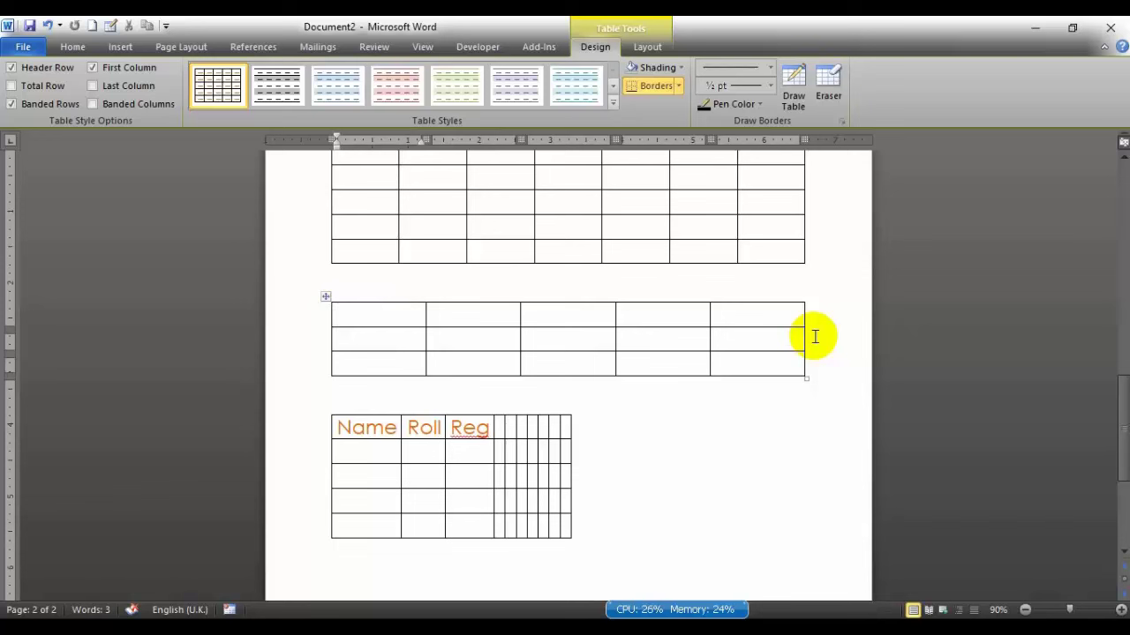
{"action": "scroll", "coordinate": [814, 336], "scroll_direction": "down", "scroll_amount": 3}
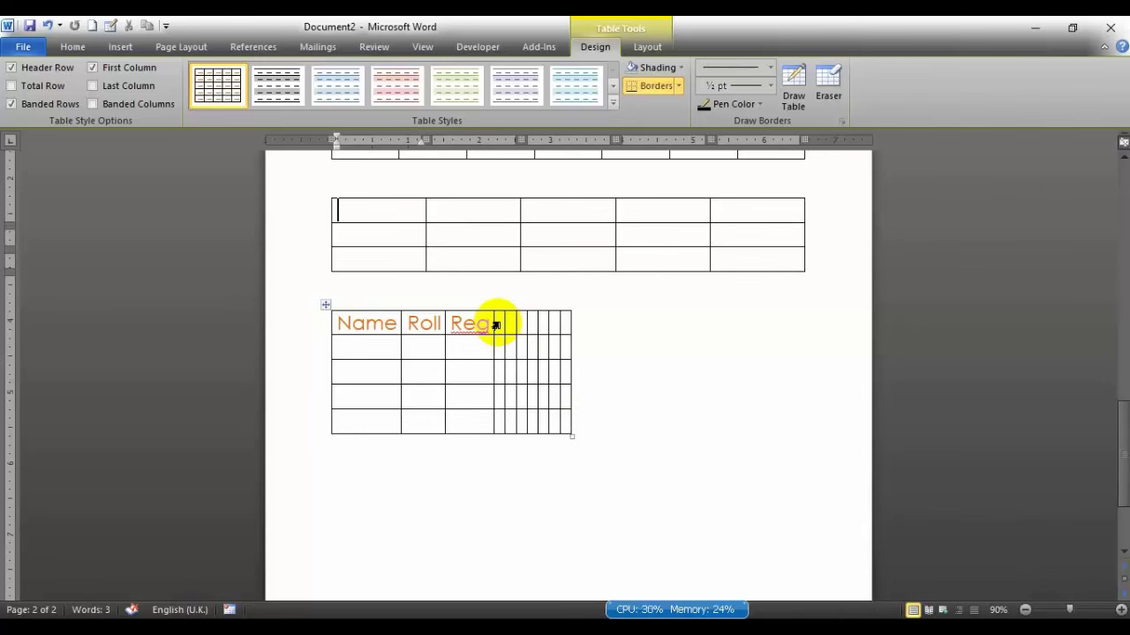
{"action": "left_click", "coordinate": [120, 47]}
{"action": "left_click", "coordinate": [131, 97]}
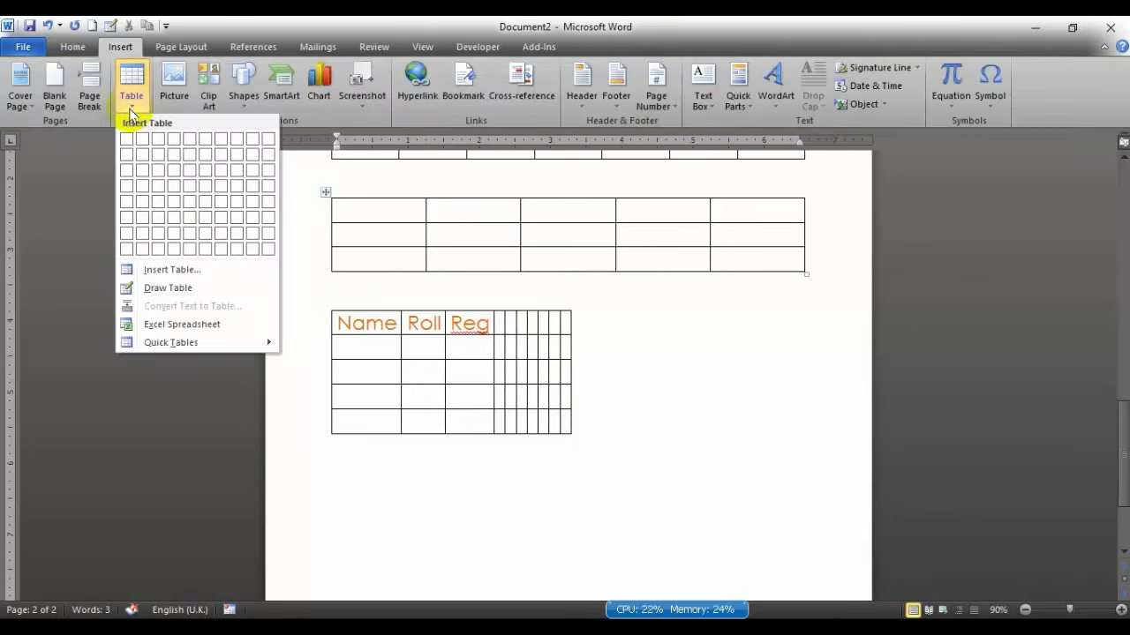
With Draw Table, draw the outer rectangle of a new table below the existing ones.
{"action": "left_click", "coordinate": [191, 292]}
{"action": "scroll", "coordinate": [441, 454], "scroll_direction": "down", "scroll_amount": 4}
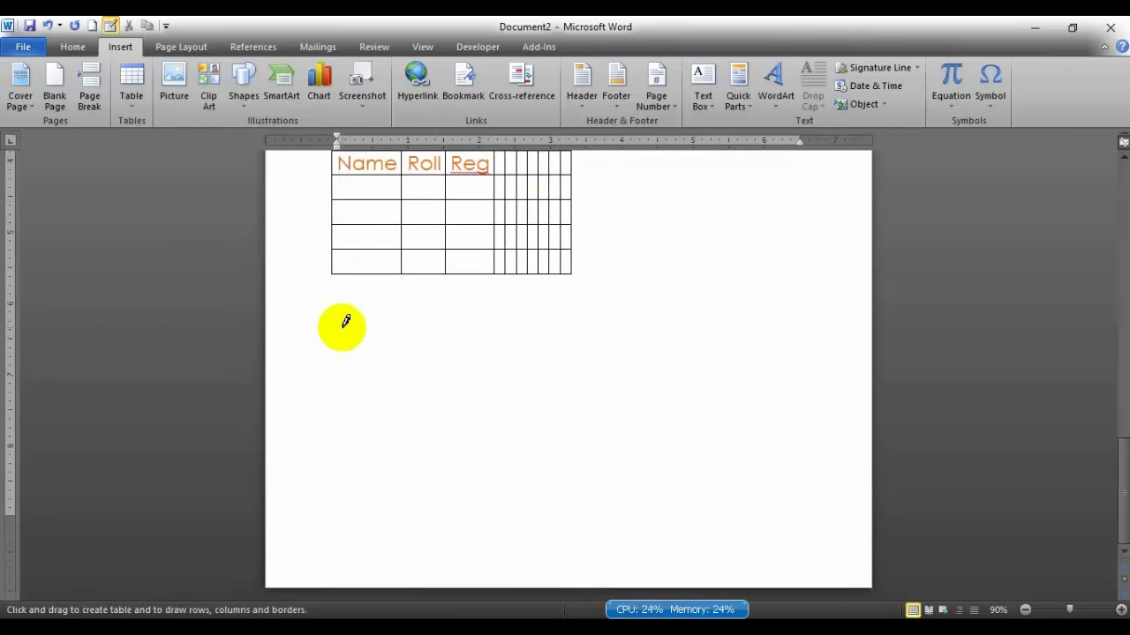
{"action": "left_click_drag", "start_coordinate": [337, 338], "coordinate": [332, 302]}
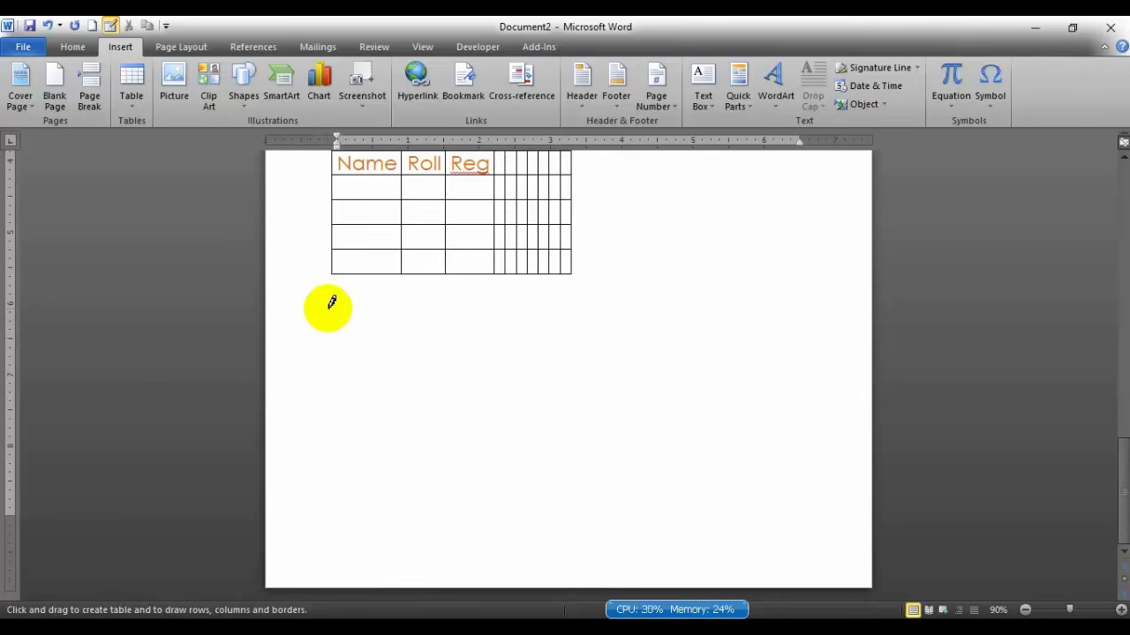
{"action": "left_click_drag", "start_coordinate": [343, 353], "coordinate": [827, 510]}
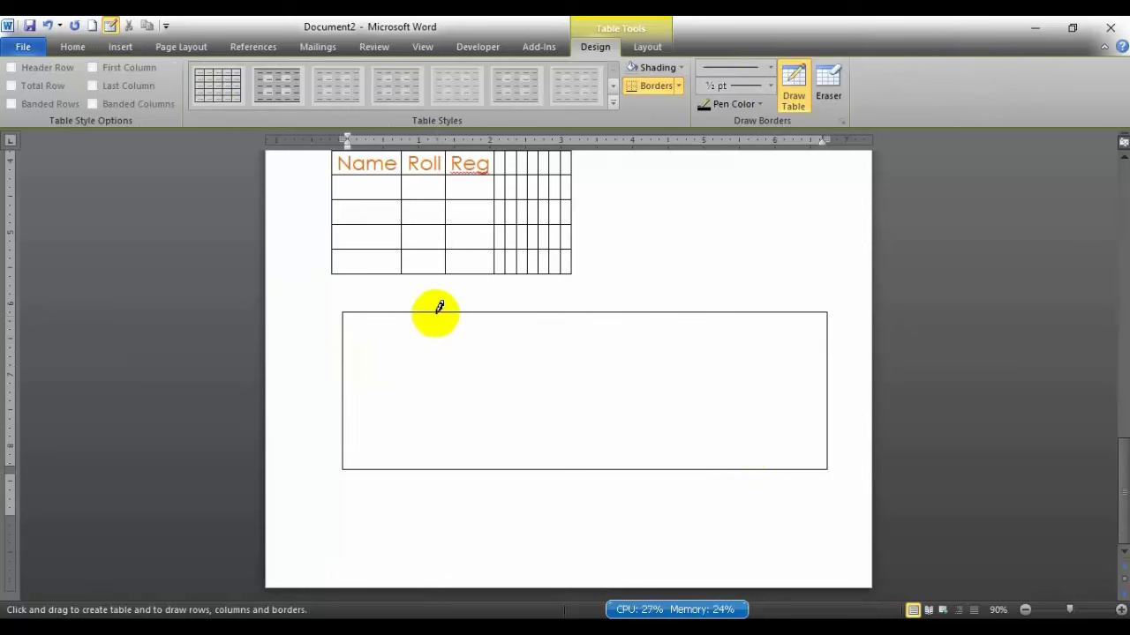
Draw column dividers and a small split cell, then undo and redo the last line.
{"action": "left_click_drag", "start_coordinate": [436, 313], "coordinate": [428, 411]}
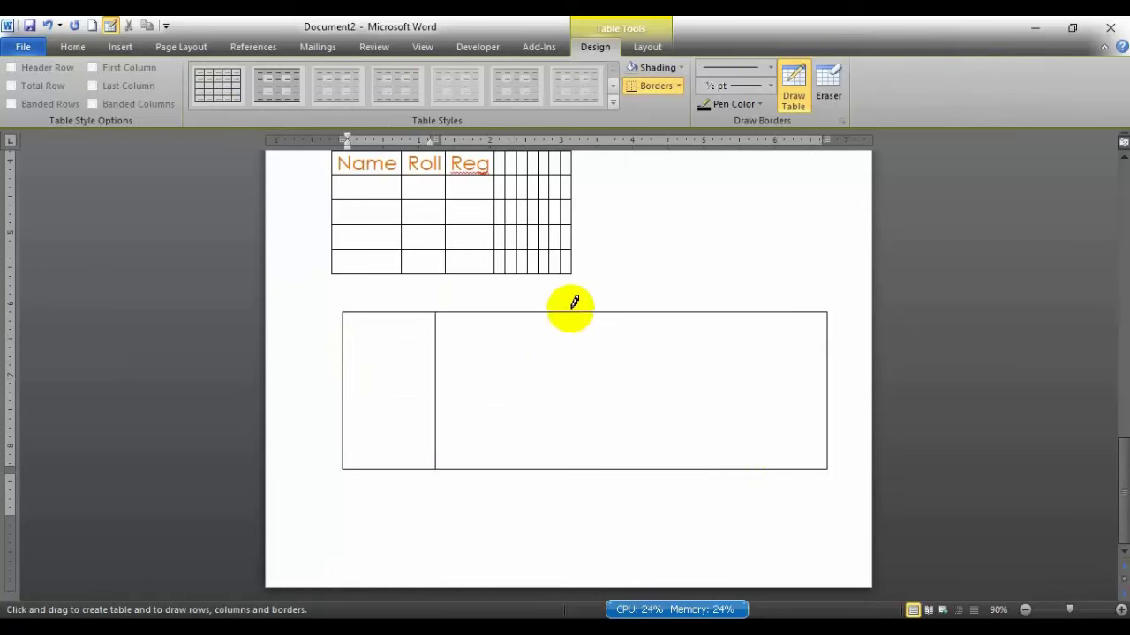
{"action": "mouse_move", "coordinate": [565, 315]}
{"action": "left_mouse_down"}
{"action": "mouse_move", "coordinate": [580, 423]}
{"action": "mouse_move", "coordinate": [565, 450]}
{"action": "left_mouse_up"}
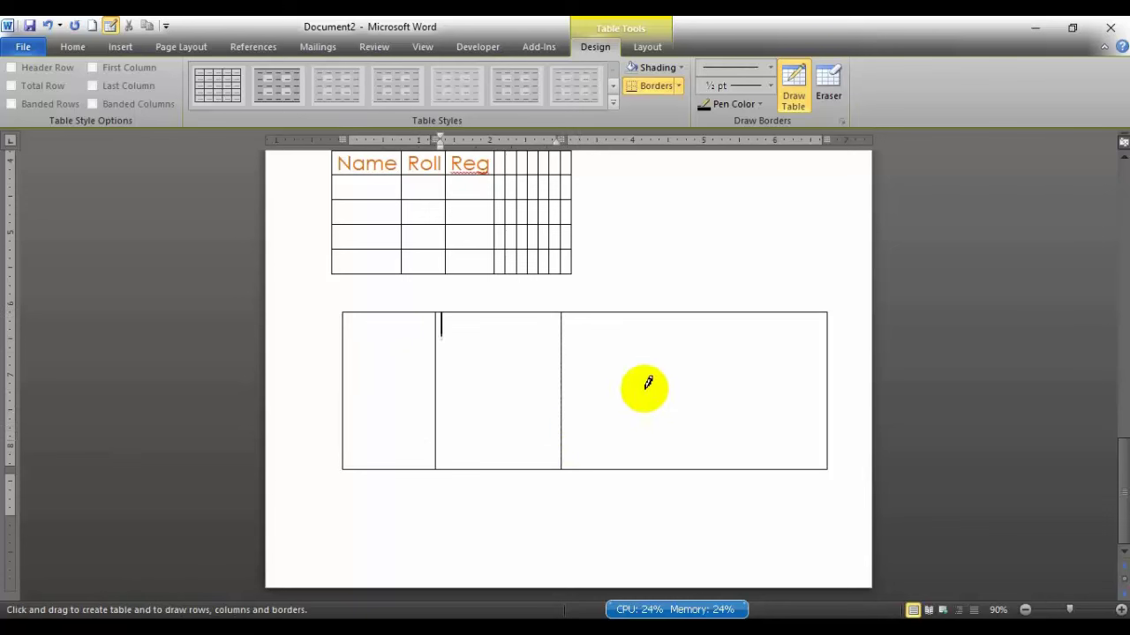
{"action": "left_click_drag", "start_coordinate": [679, 457], "coordinate": [675, 469]}
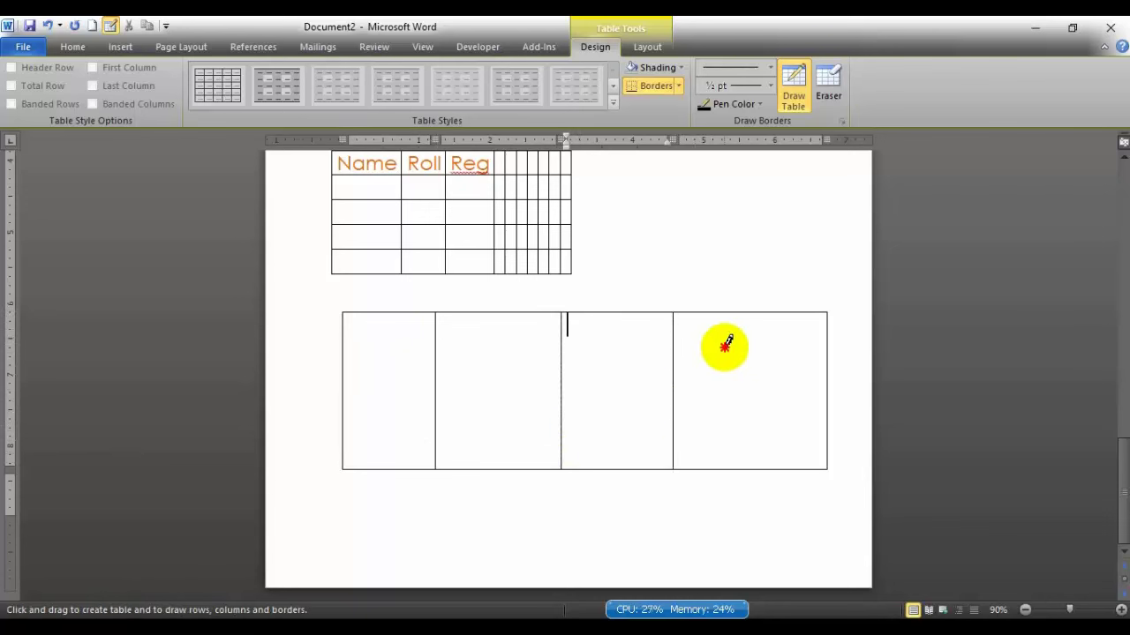
{"action": "left_click_drag", "start_coordinate": [724, 351], "coordinate": [812, 483]}
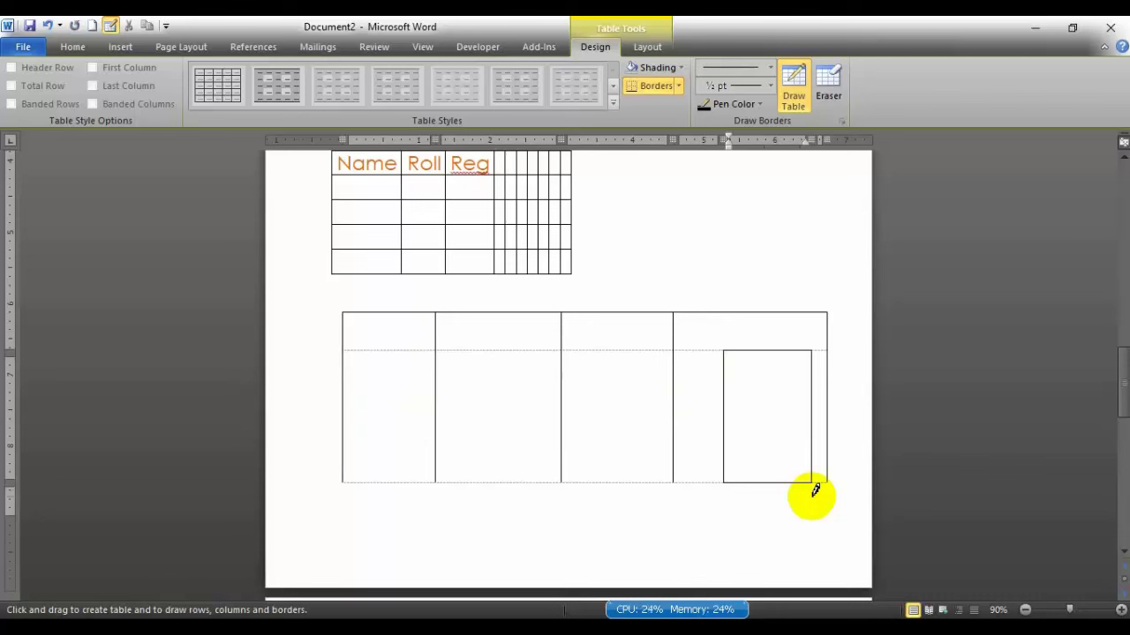
{"action": "key", "text": "ctrl+z"}
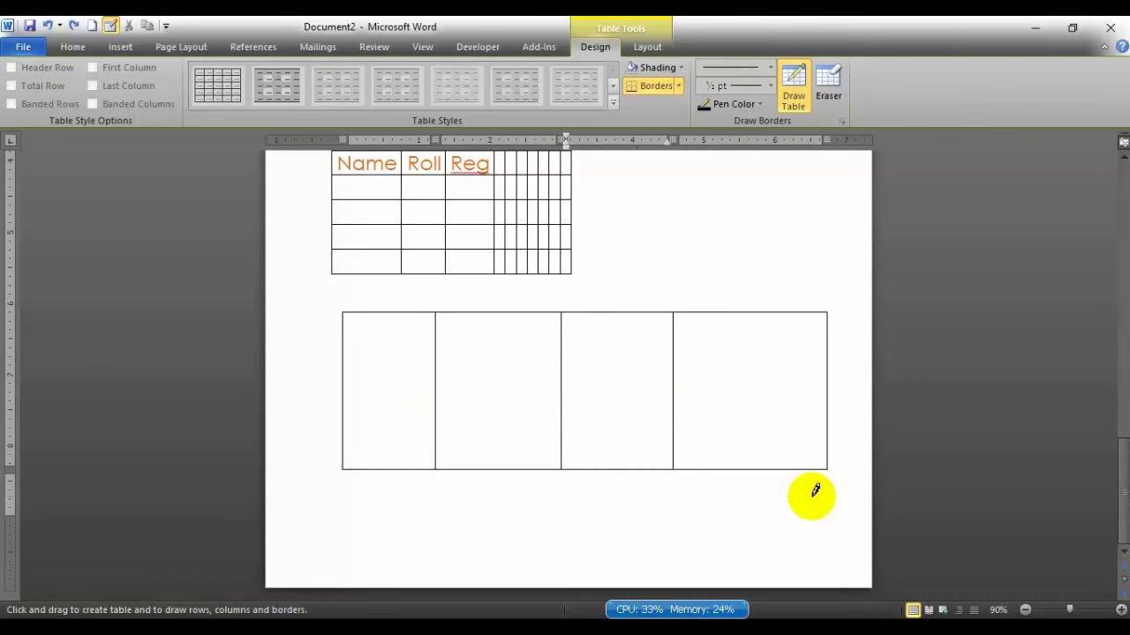
{"action": "key", "text": "ctrl+y"}
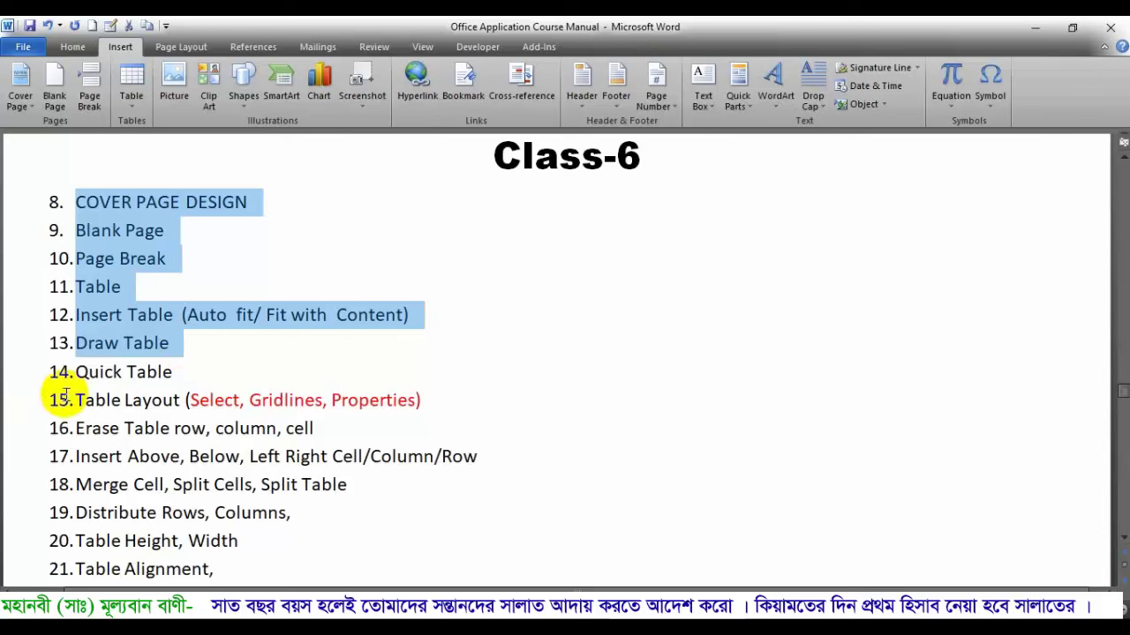
Highlight the Quick Table topic in the course manual, then return to Document2's insertion commands.
{"action": "left_click_drag", "start_coordinate": [76, 372], "coordinate": [181, 371]}
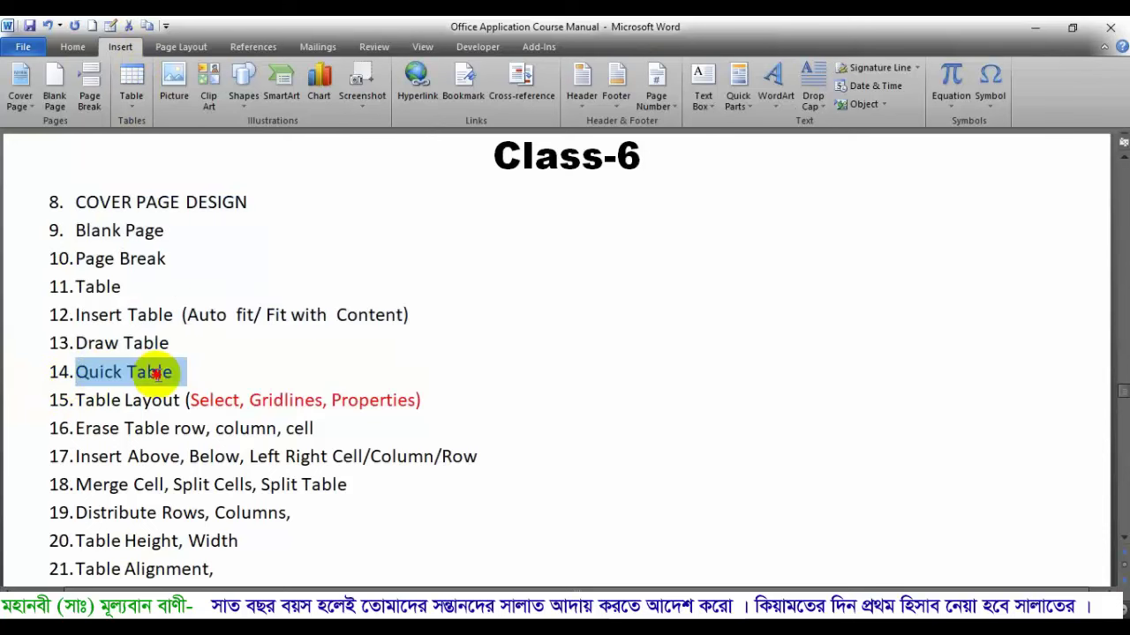
{"action": "mouse_move", "coordinate": [503, 622]}
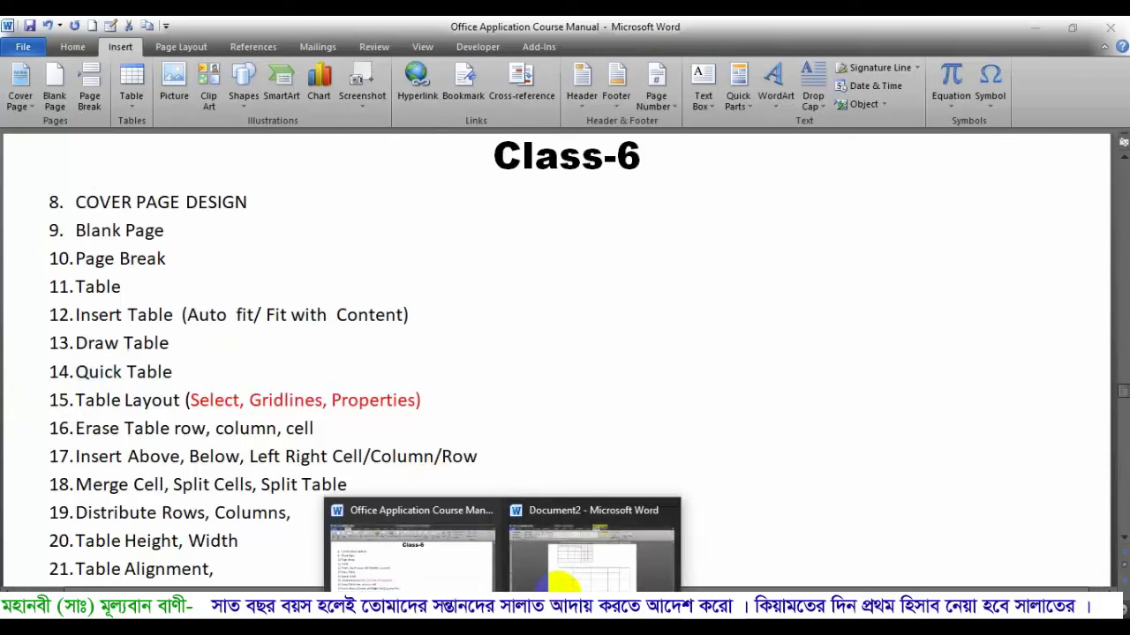
{"action": "left_click", "coordinate": [574, 582]}
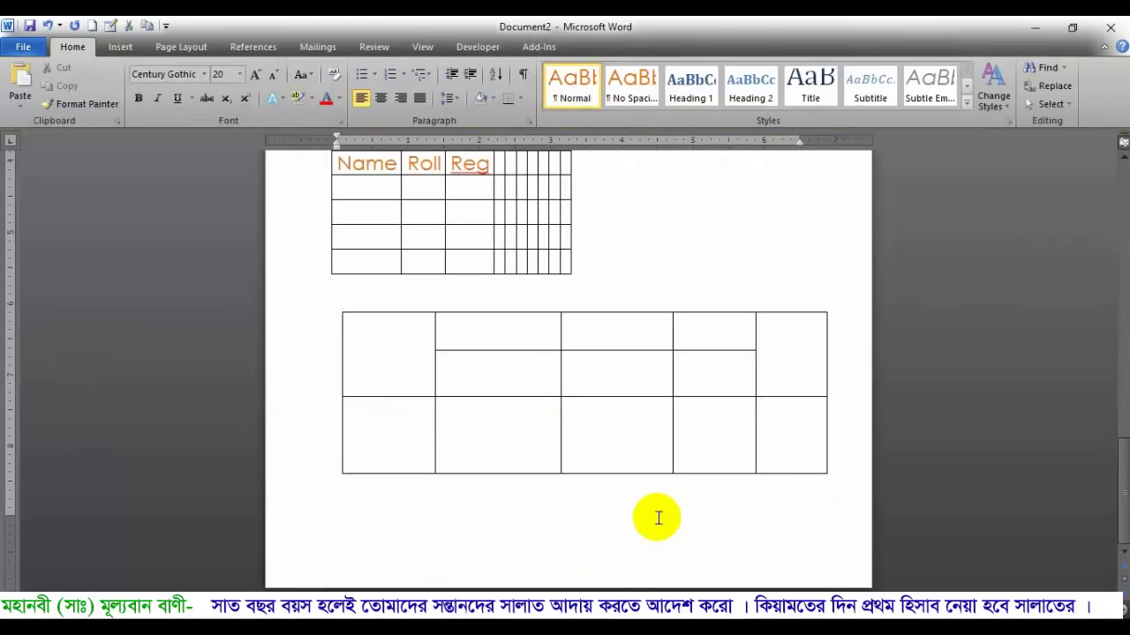
{"action": "left_click", "coordinate": [132, 51]}
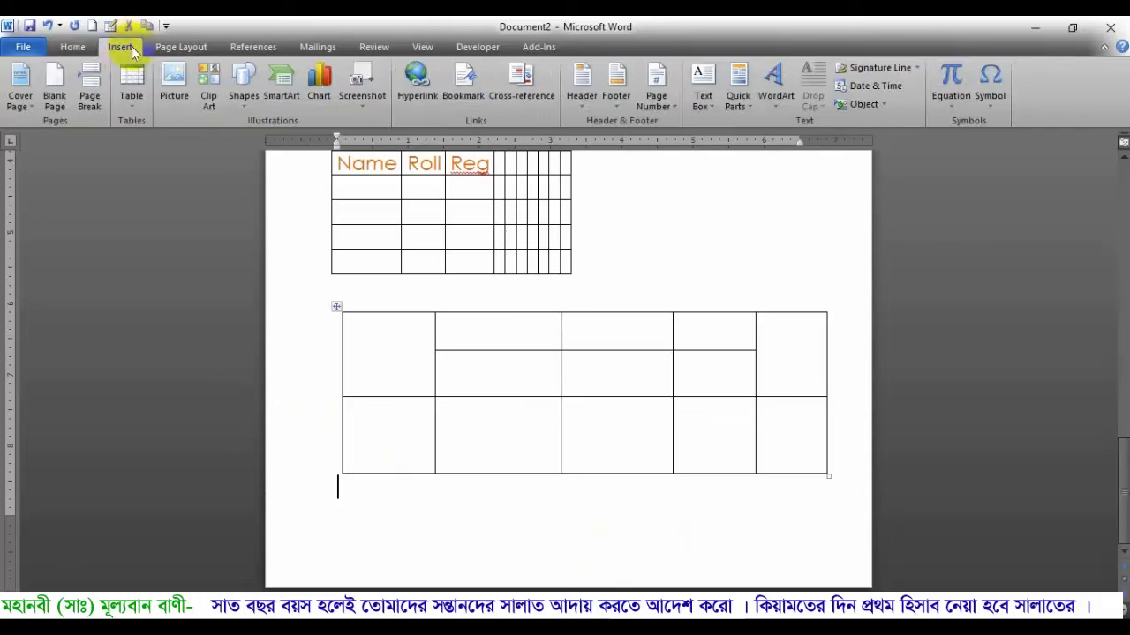
Add a blank page and insert the With Subheads 2 quick table of 2005 college enrollment.
{"action": "left_click", "coordinate": [52, 92]}
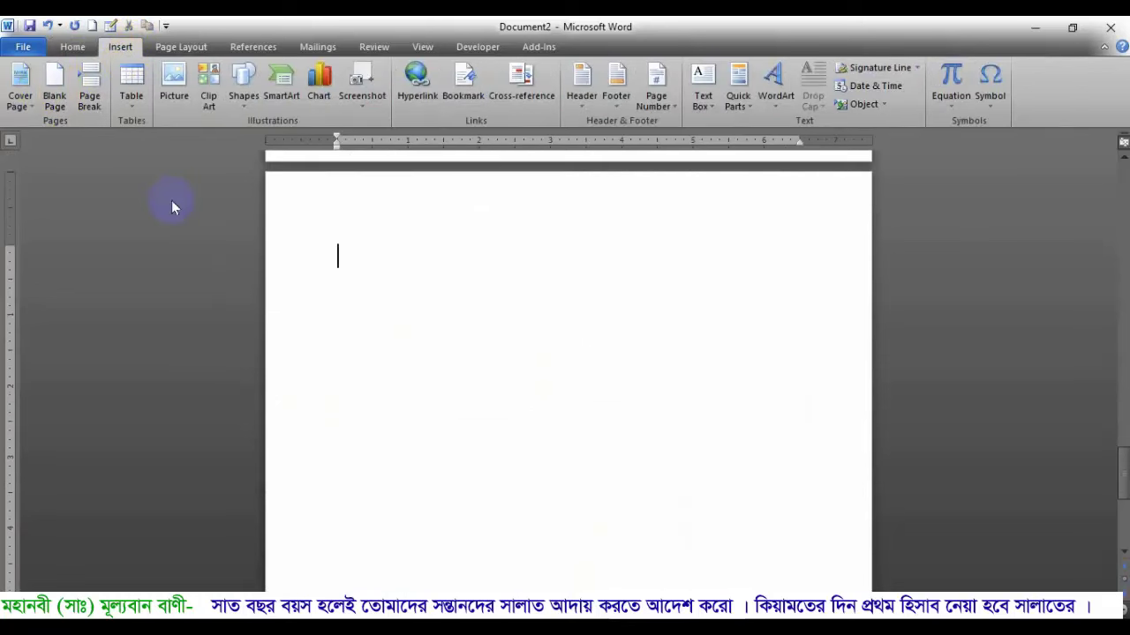
{"action": "left_click", "coordinate": [131, 102]}
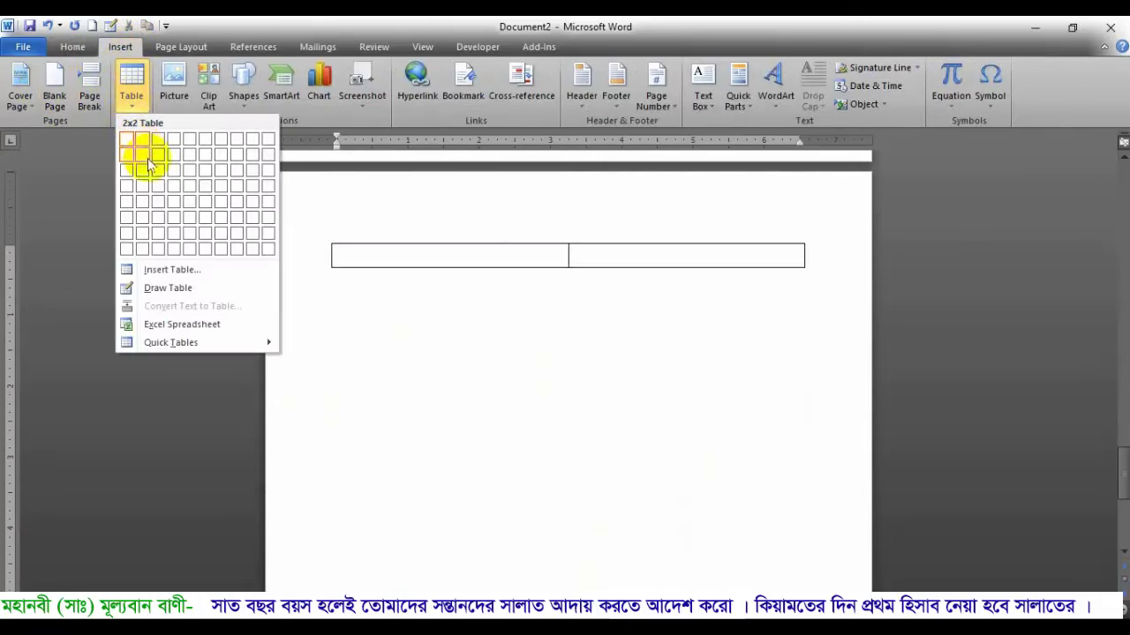
{"action": "mouse_move", "coordinate": [239, 348]}
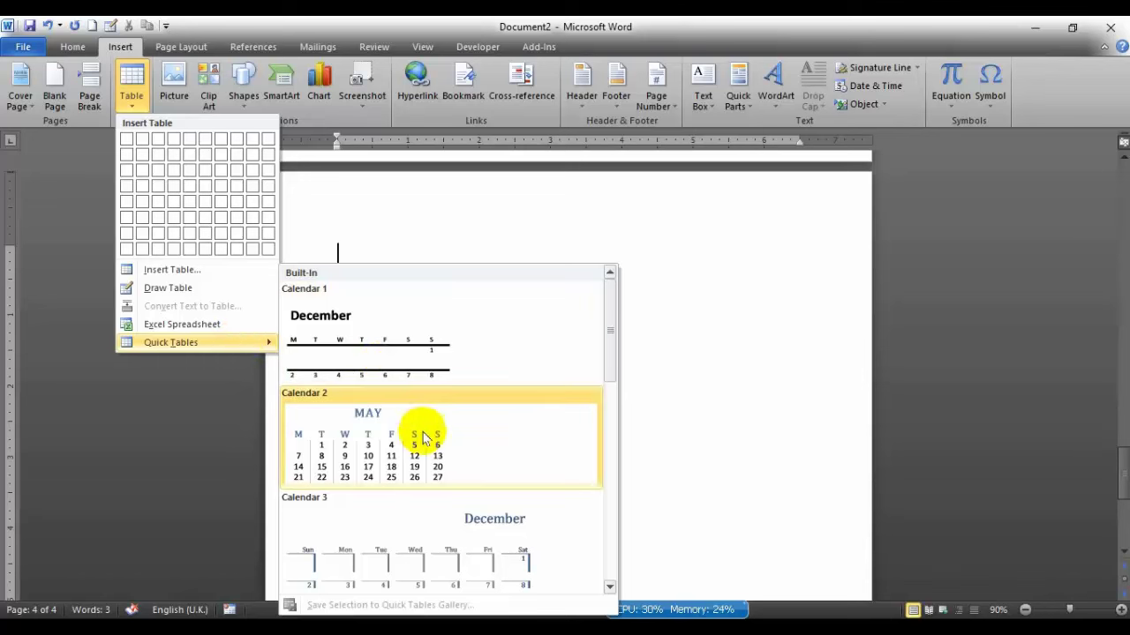
{"action": "scroll", "coordinate": [453, 373], "scroll_direction": "down", "scroll_amount": 3}
{"action": "scroll", "coordinate": [492, 429], "scroll_direction": "down", "scroll_amount": 3}
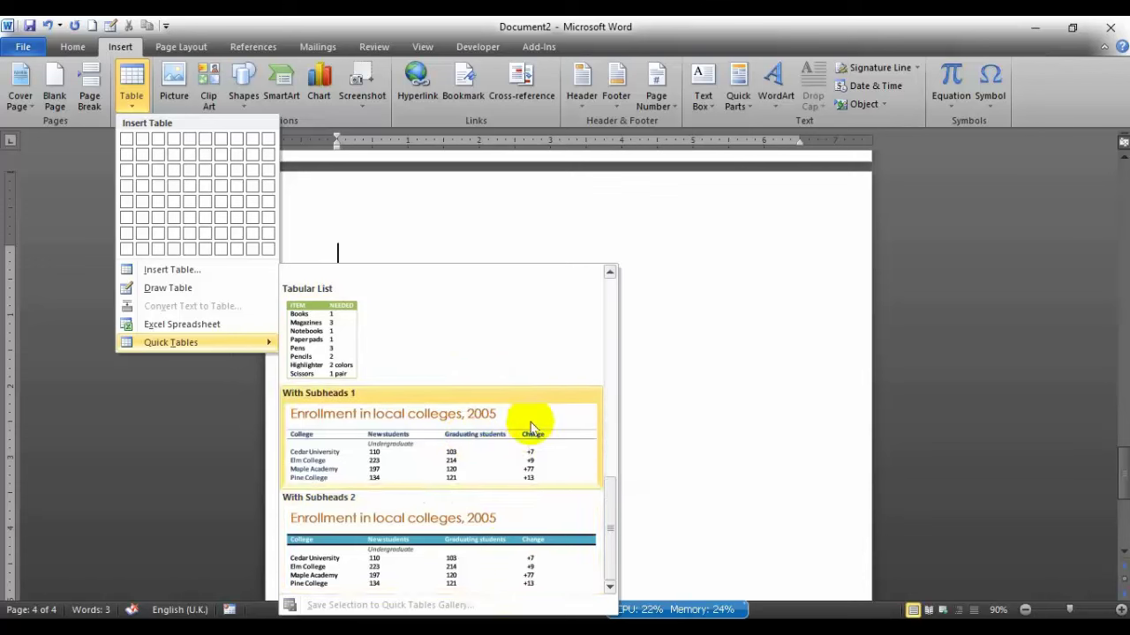
{"action": "left_click", "coordinate": [402, 565]}
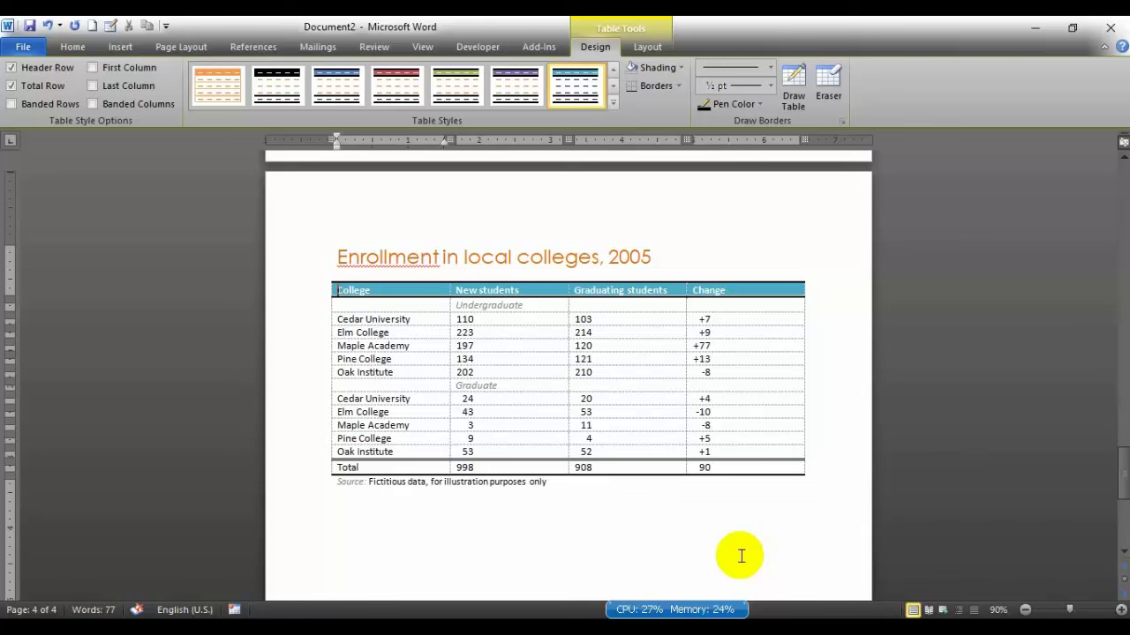
Check spelling suggestions for 'Enrollment' and scroll back up to the top table.
{"action": "right_click", "coordinate": [395, 265]}
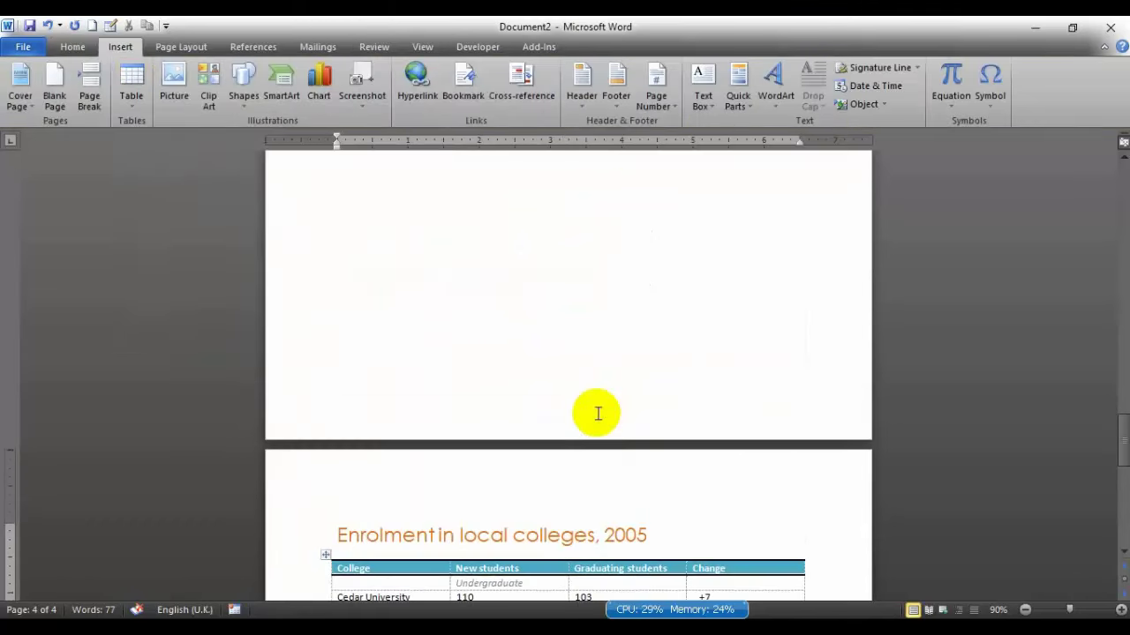
{"action": "scroll", "coordinate": [595, 414], "scroll_direction": "up", "scroll_amount": 5}
{"action": "scroll", "coordinate": [595, 413], "scroll_direction": "up", "scroll_amount": 5}
{"action": "scroll", "coordinate": [596, 413], "scroll_direction": "up", "scroll_amount": 5}
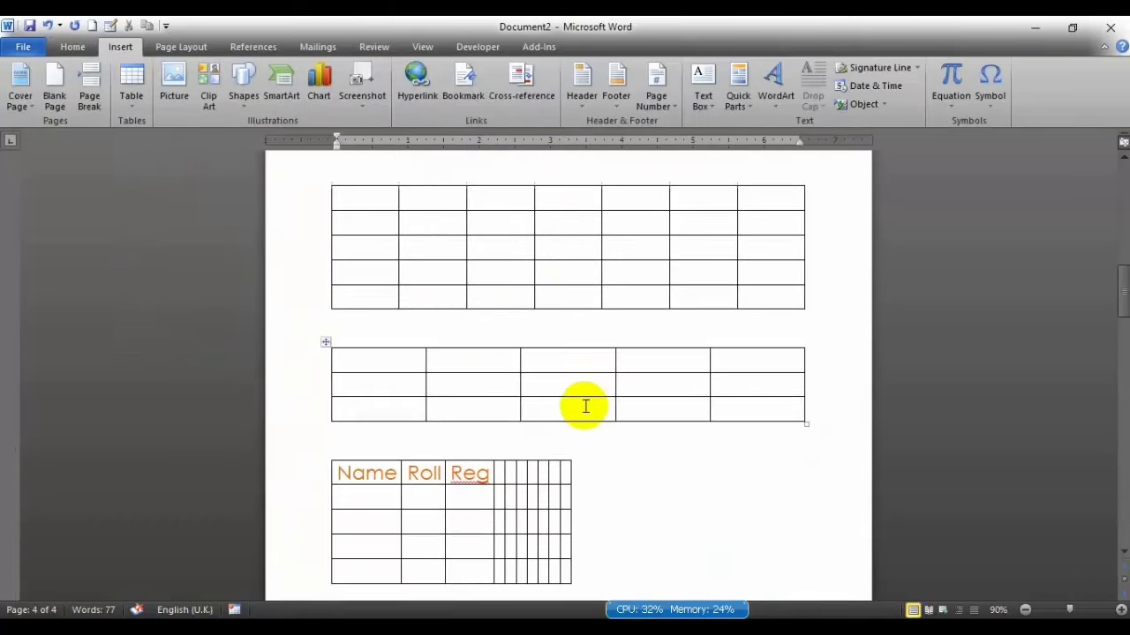
Apply the cyan Accent 5 banded table style to the top 7x5 table.
{"action": "left_click_drag", "start_coordinate": [368, 197], "coordinate": [738, 282]}
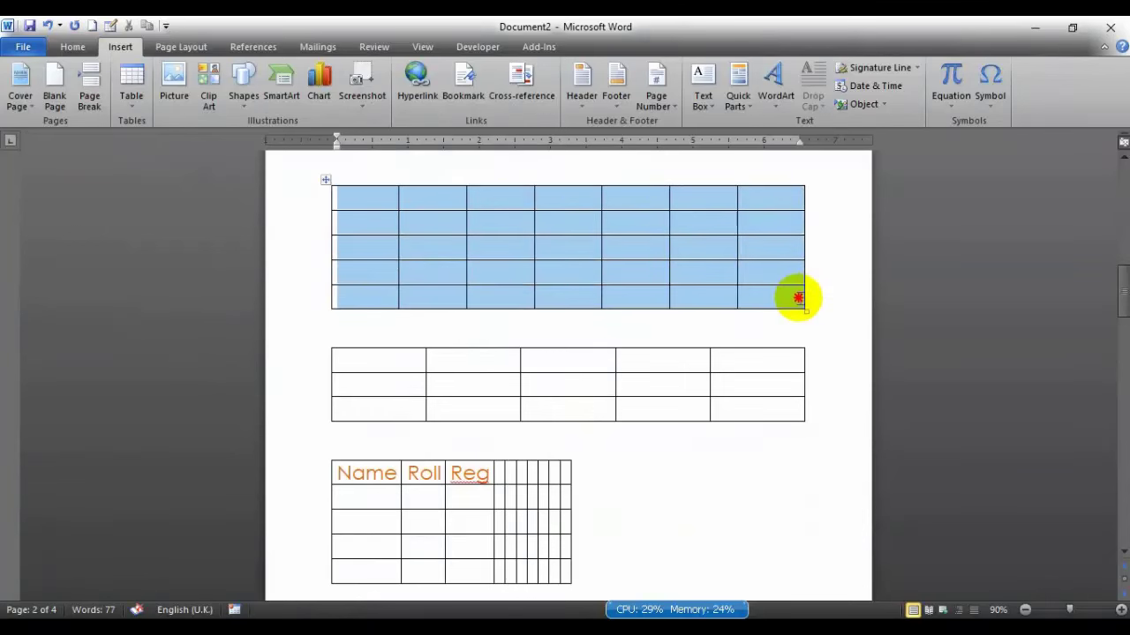
{"action": "left_click", "coordinate": [131, 93]}
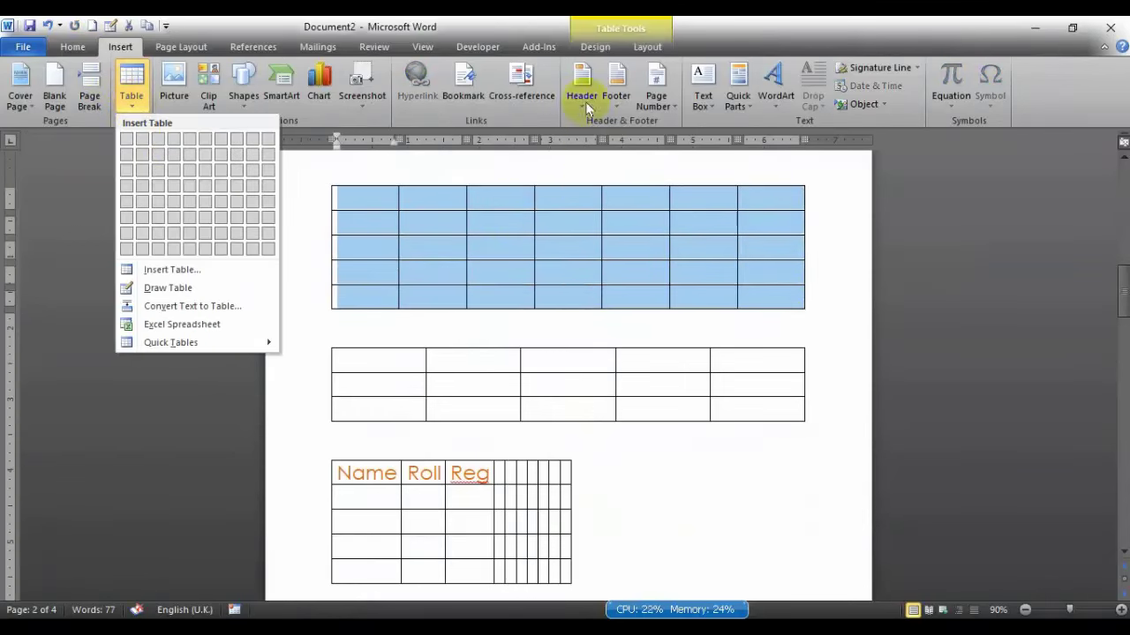
{"action": "left_click", "coordinate": [596, 49]}
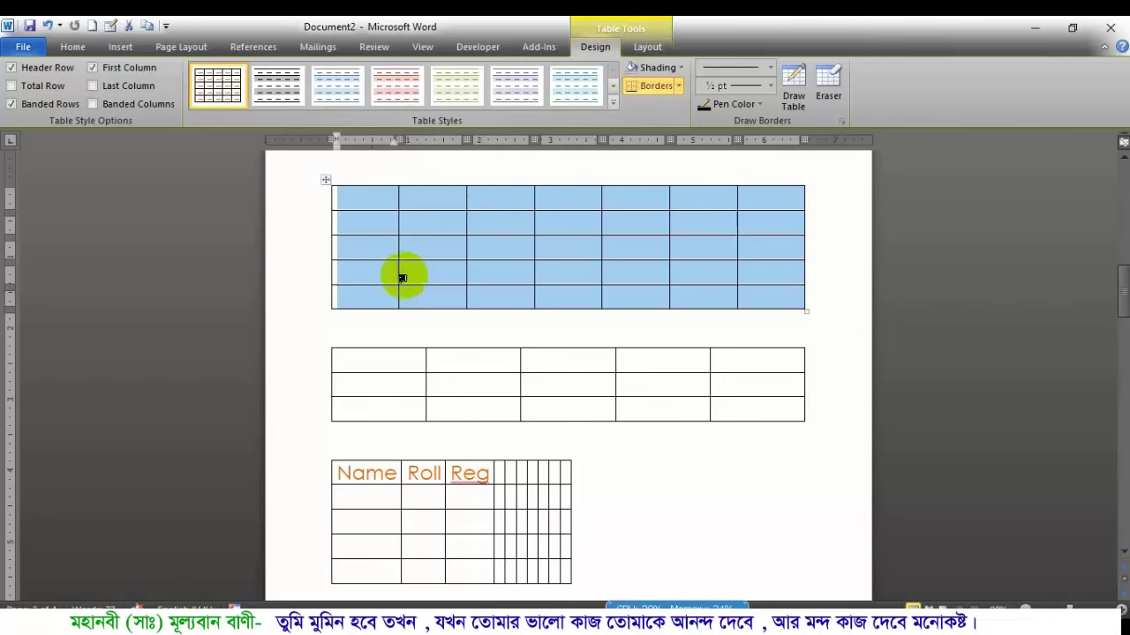
{"action": "left_click", "coordinate": [617, 104]}
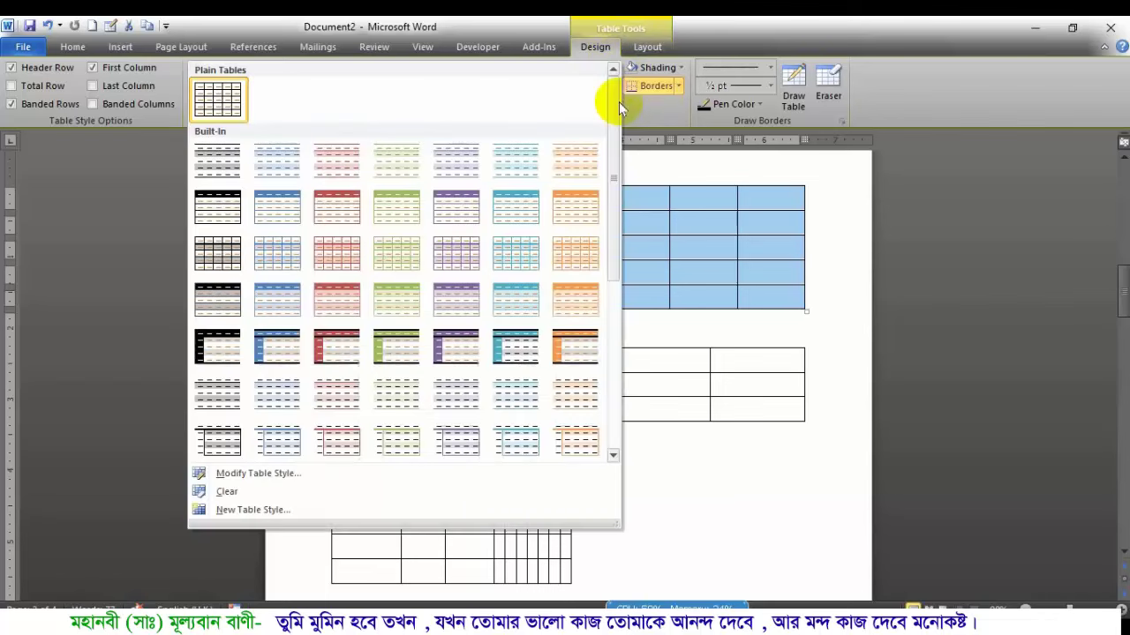
{"action": "left_click", "coordinate": [507, 338]}
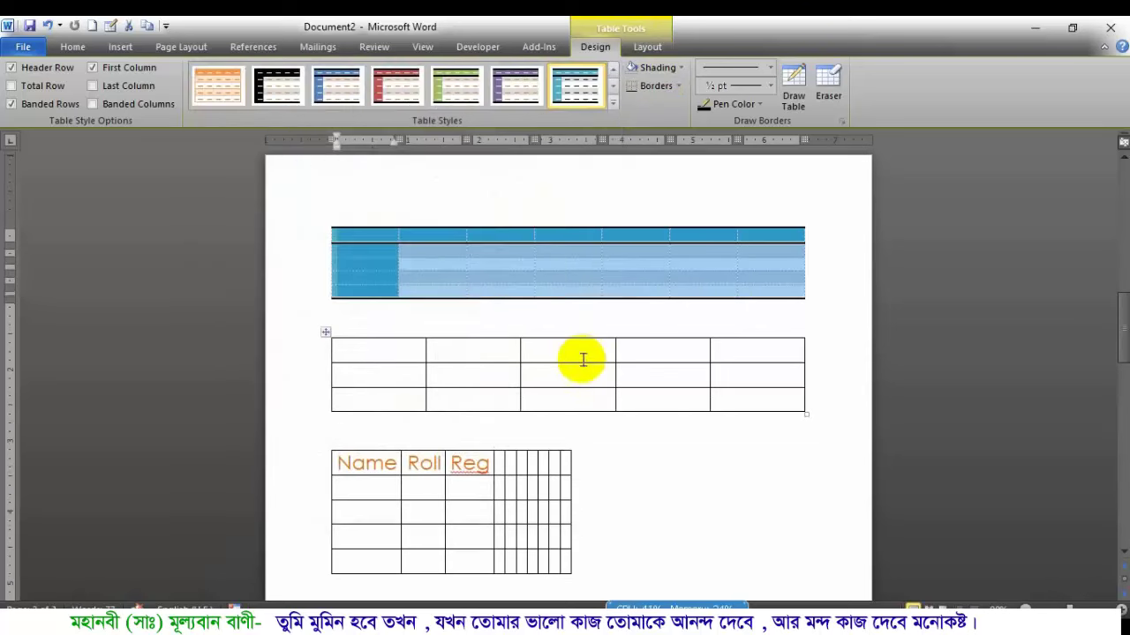
{"action": "left_click", "coordinate": [582, 357]}
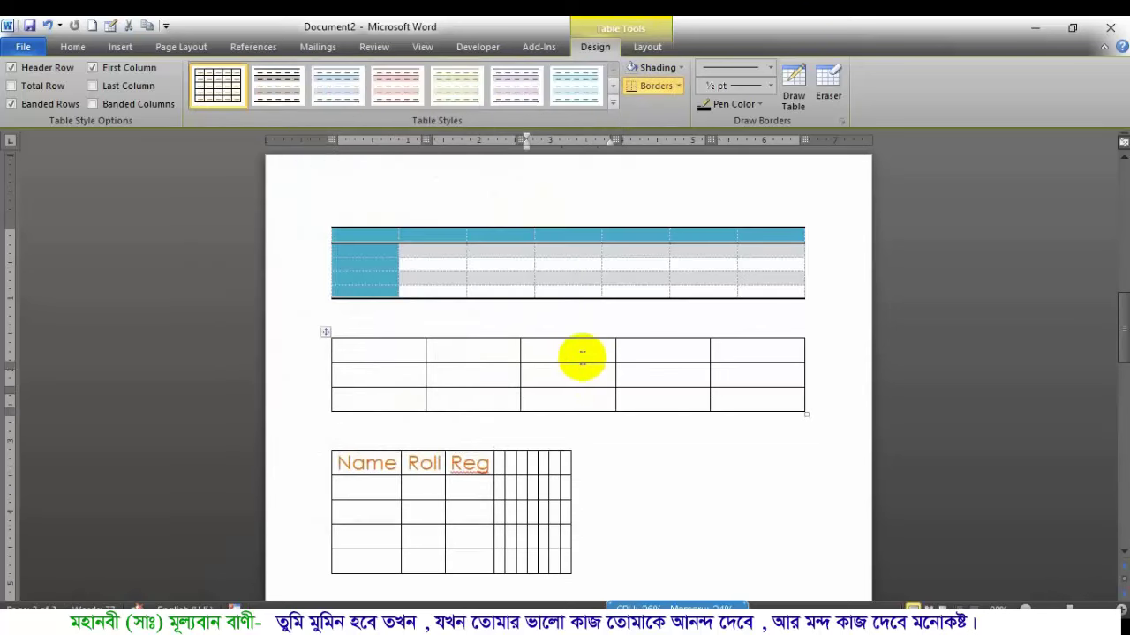
{"action": "scroll", "coordinate": [582, 356], "scroll_direction": "down", "scroll_amount": 1}
{"action": "left_click", "coordinate": [647, 47]}
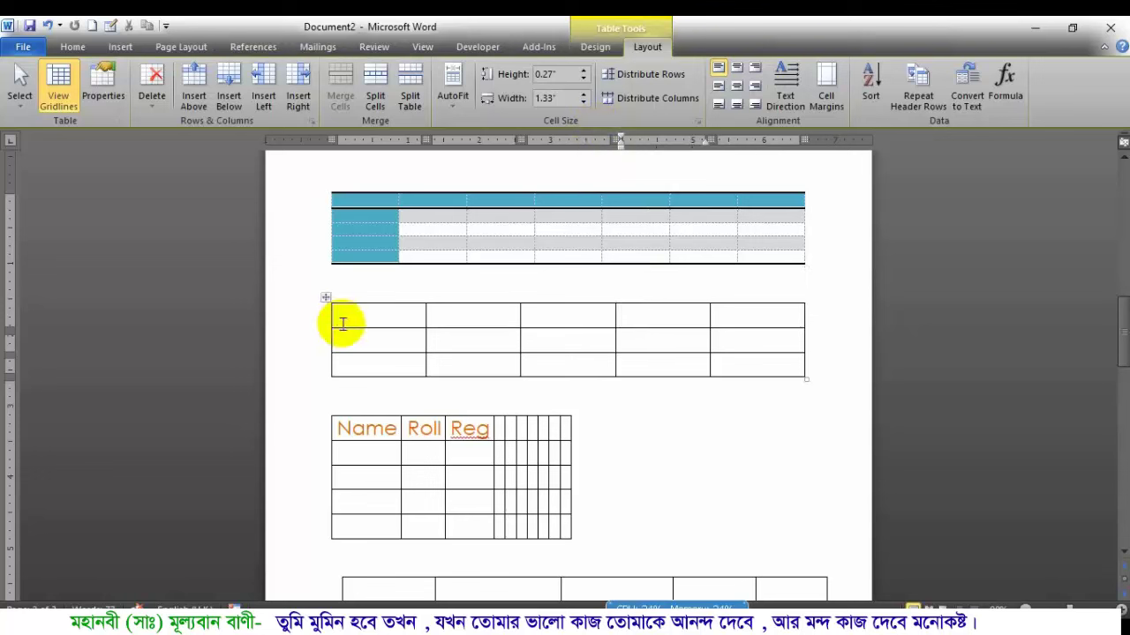
{"action": "left_click", "coordinate": [19, 92]}
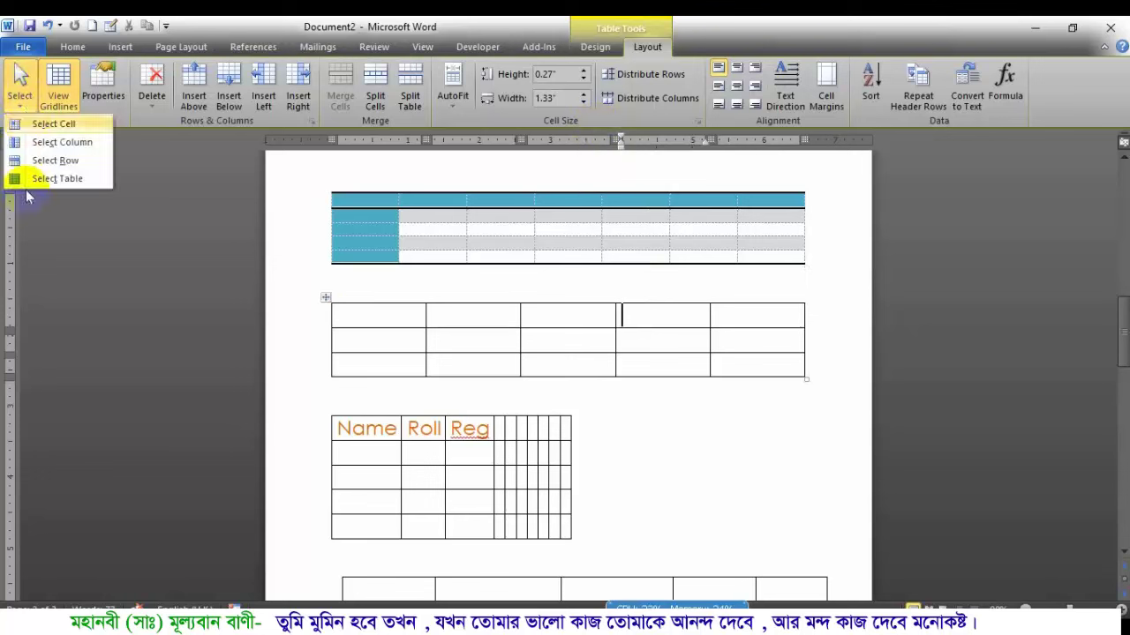
{"action": "left_click", "coordinate": [121, 286]}
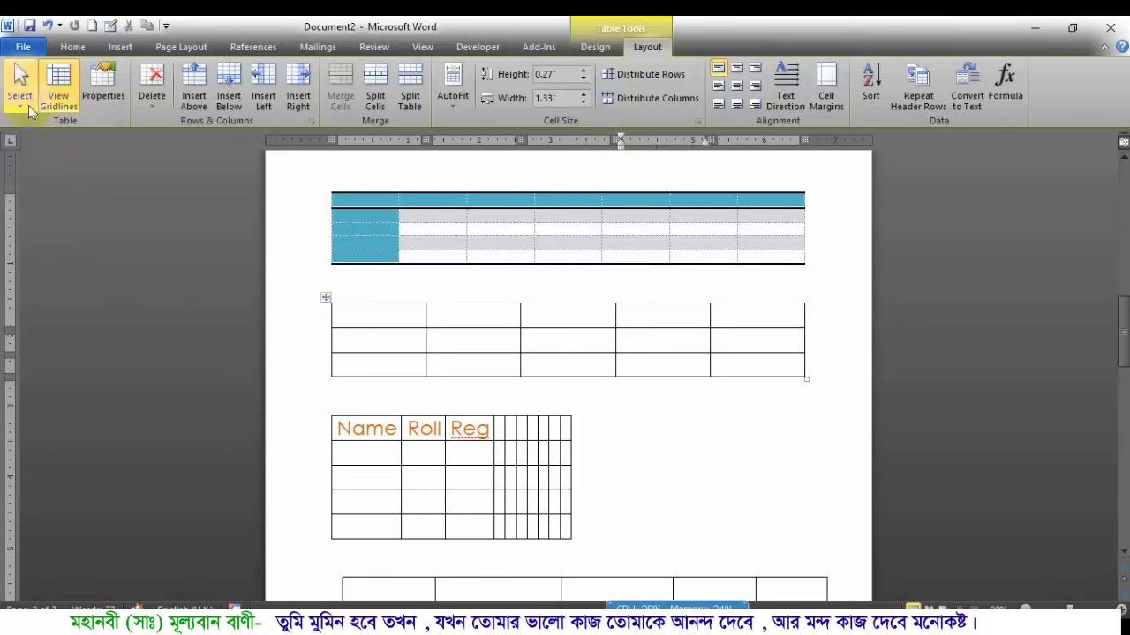
{"action": "left_click", "coordinate": [12, 102]}
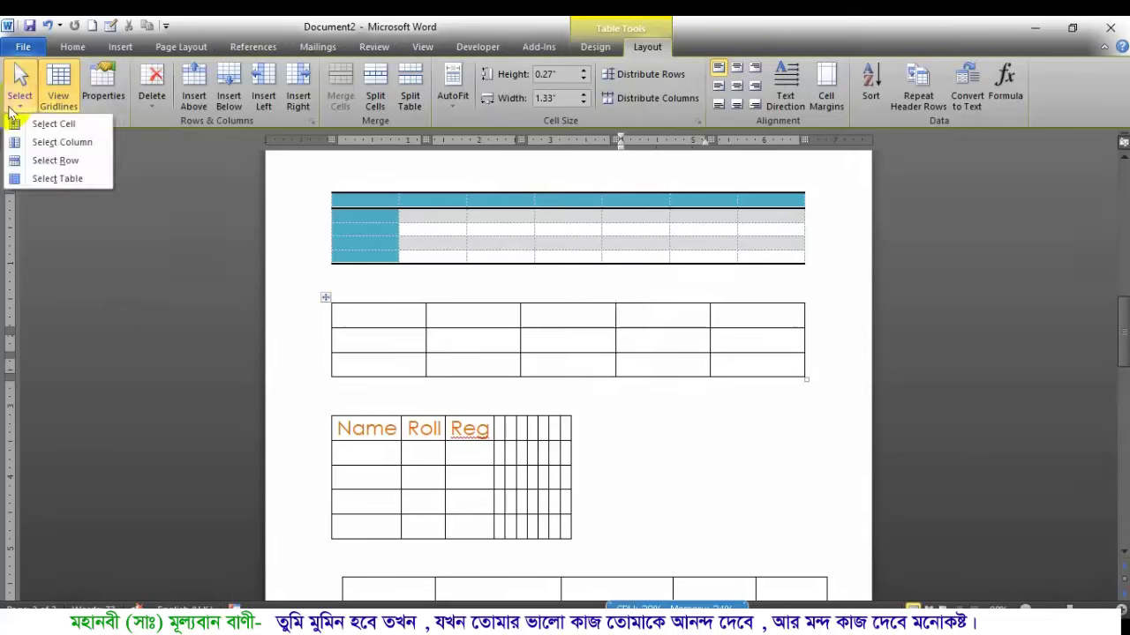
{"action": "left_click", "coordinate": [471, 314]}
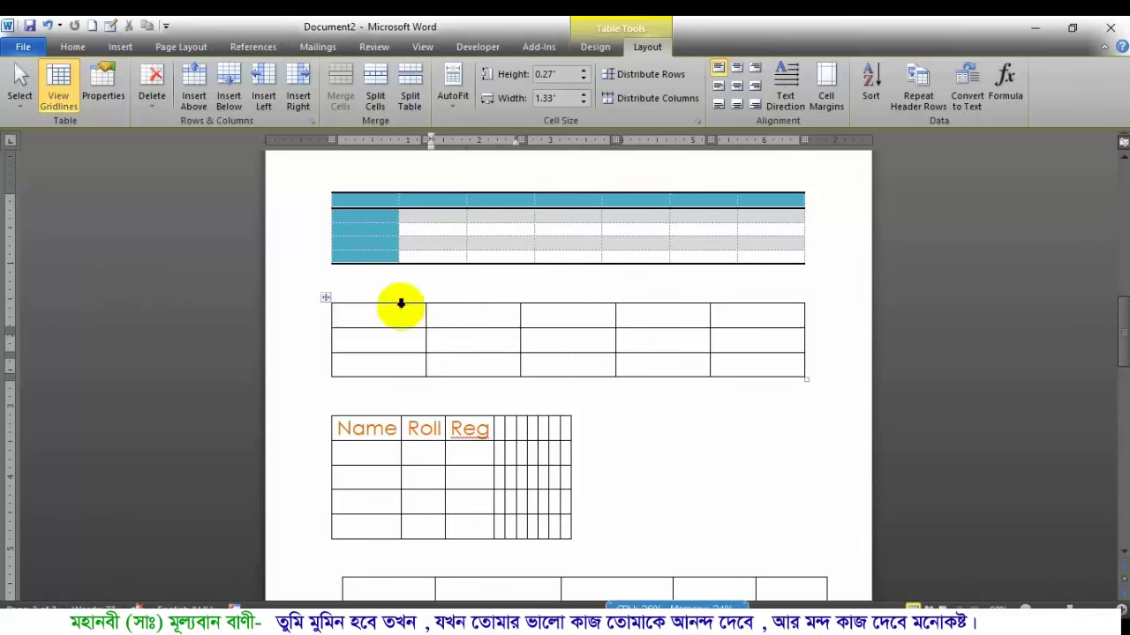
{"action": "mouse_move", "coordinate": [396, 307]}
{"action": "left_mouse_down"}
{"action": "mouse_move", "coordinate": [729, 344]}
{"action": "mouse_move", "coordinate": [723, 377]}
{"action": "left_mouse_up"}
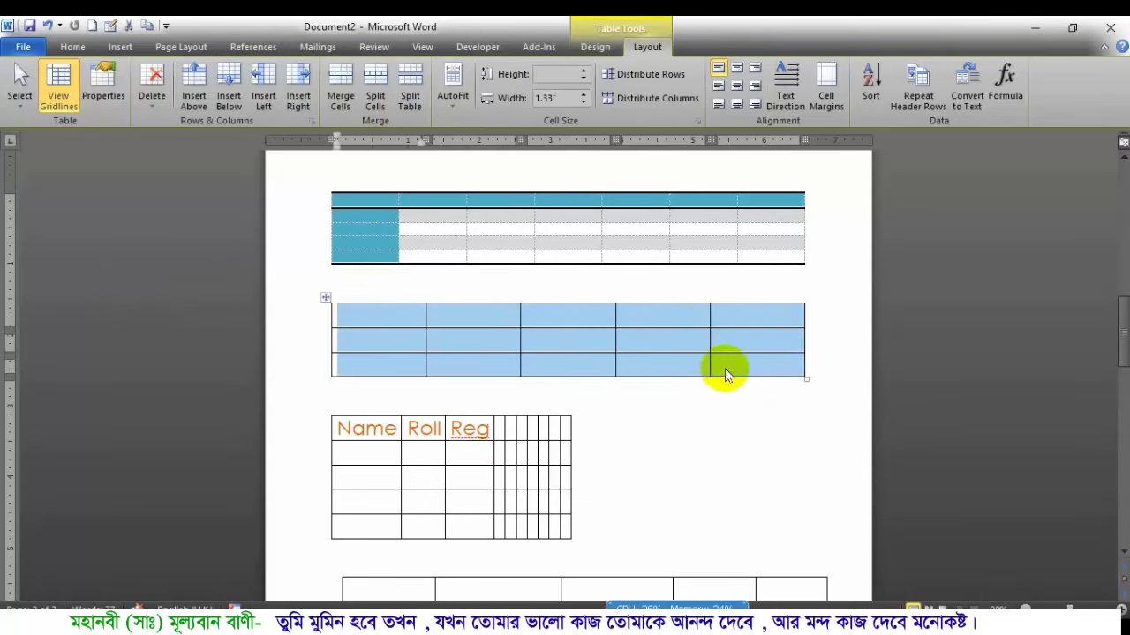
{"action": "left_click", "coordinate": [722, 370]}
{"action": "left_click", "coordinate": [432, 340]}
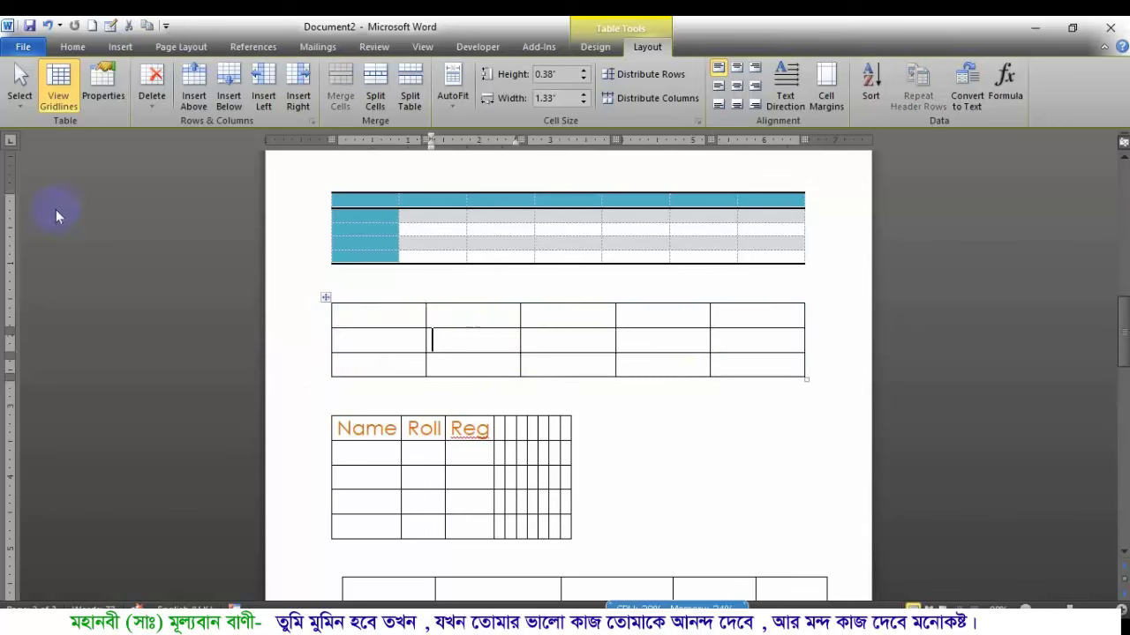
{"action": "left_click", "coordinate": [20, 93]}
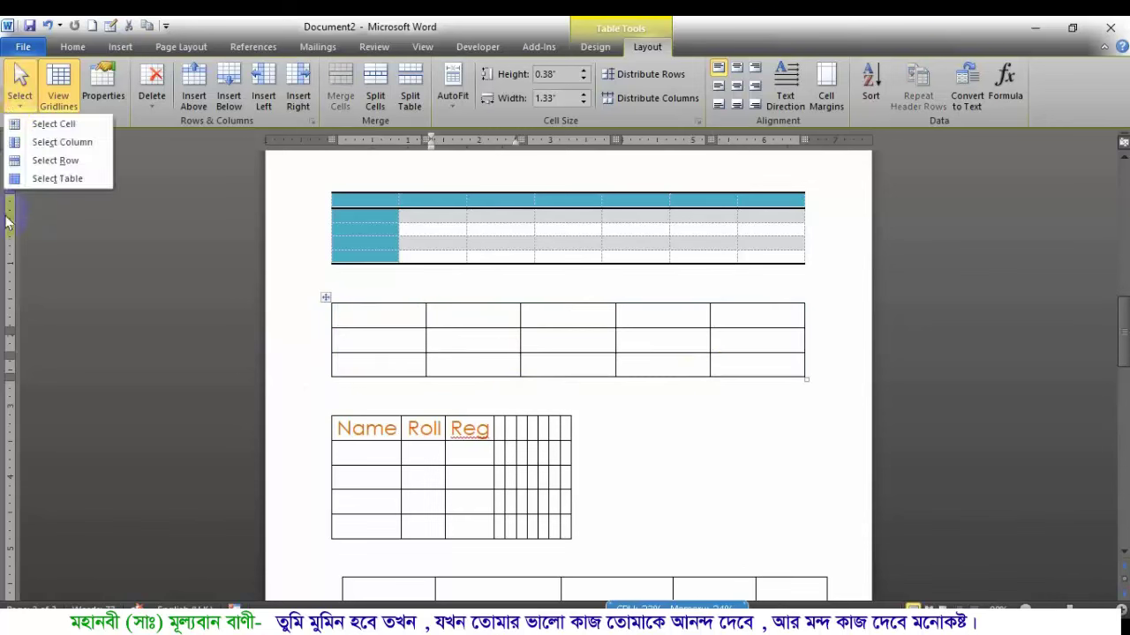
{"action": "left_click", "coordinate": [58, 179]}
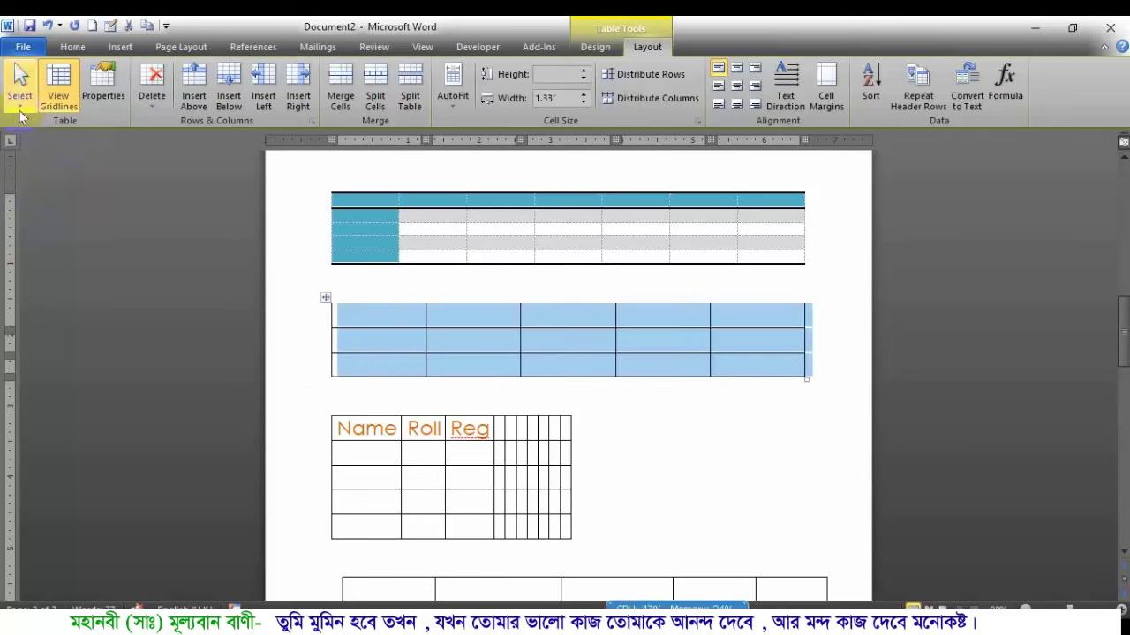
{"action": "left_click", "coordinate": [19, 89]}
{"action": "left_click", "coordinate": [31, 160]}
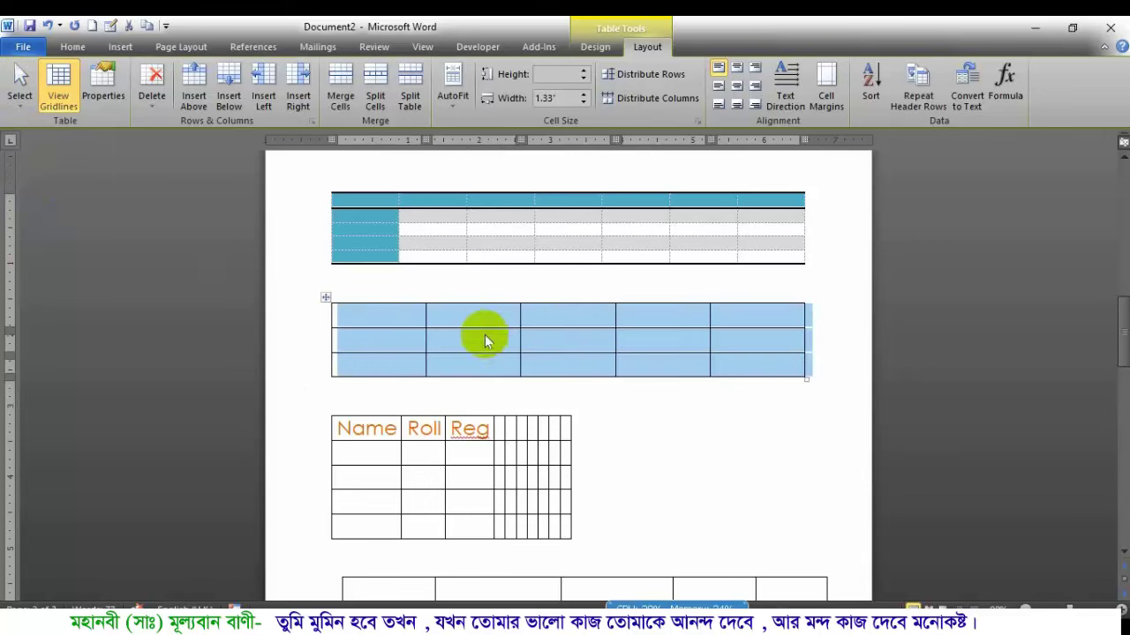
{"action": "left_click", "coordinate": [485, 338]}
{"action": "left_click", "coordinate": [21, 97]}
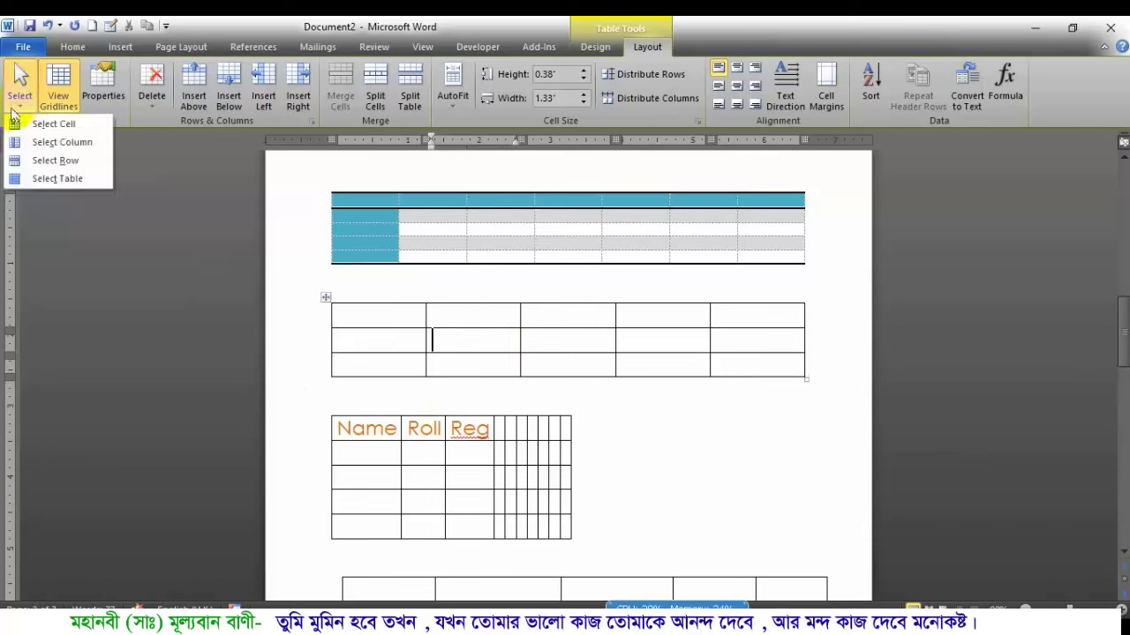
{"action": "left_click", "coordinate": [48, 164]}
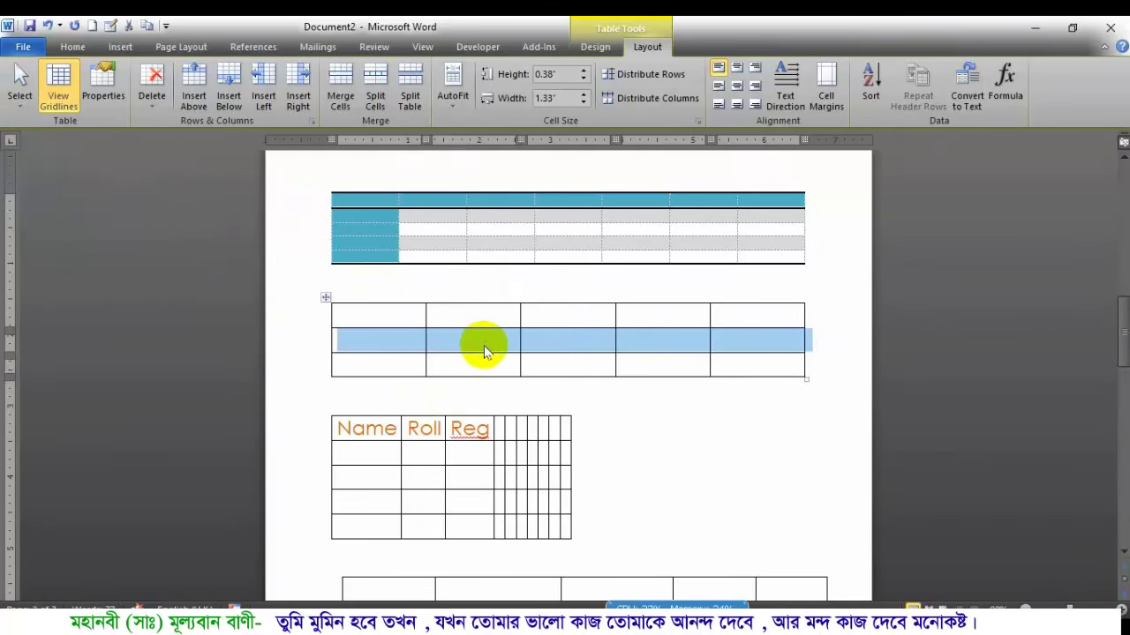
{"action": "left_click", "coordinate": [486, 339]}
{"action": "left_click", "coordinate": [15, 94]}
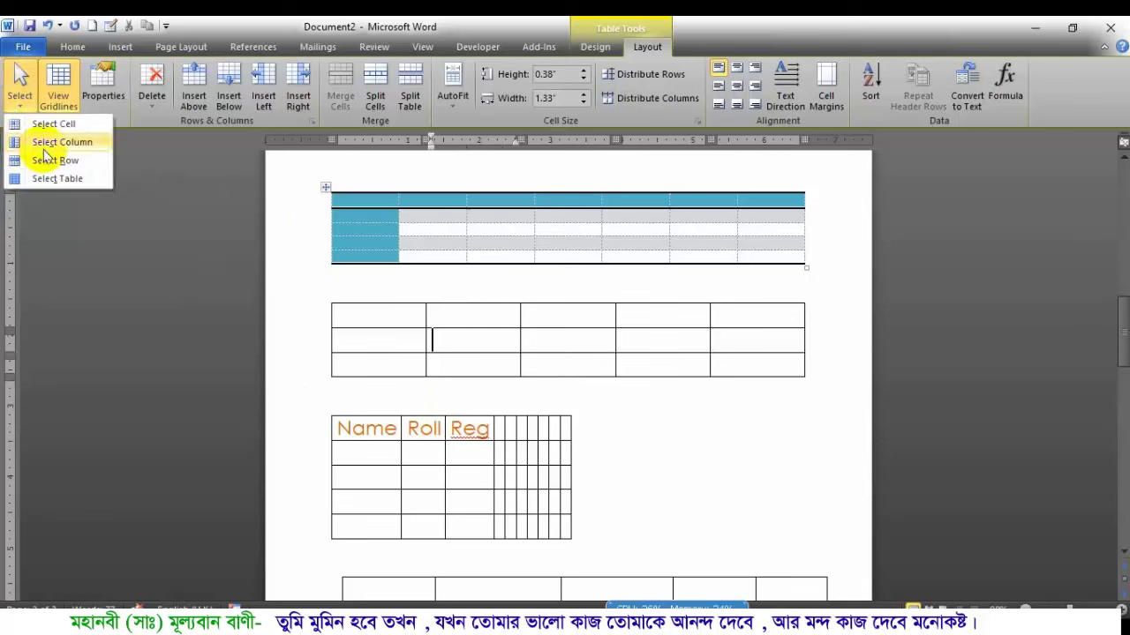
{"action": "left_click", "coordinate": [46, 146]}
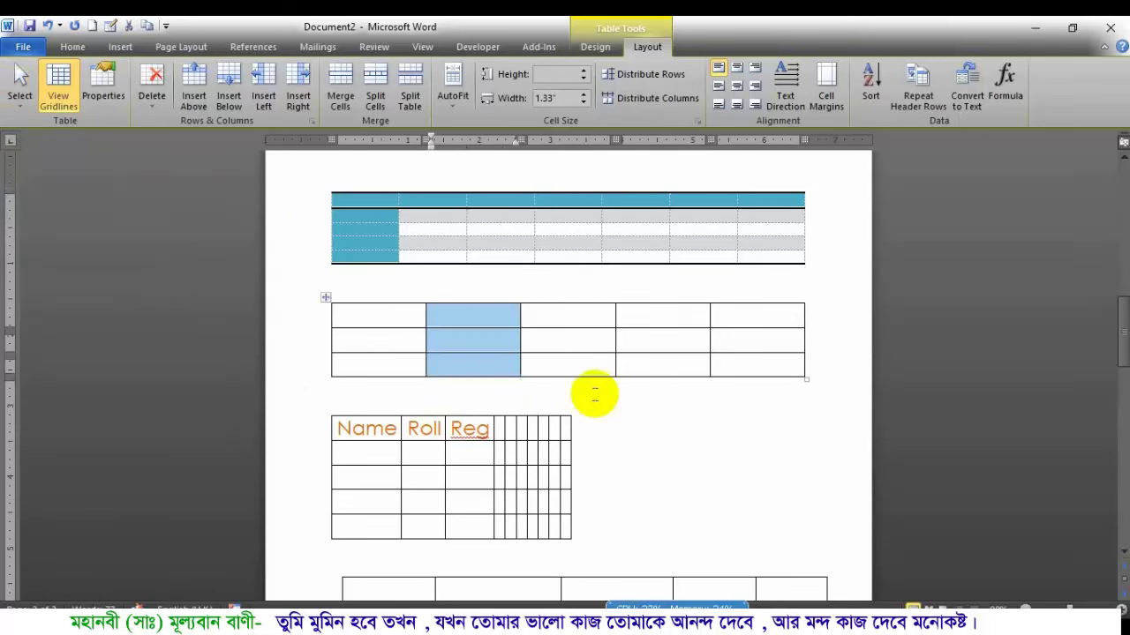
{"action": "left_click", "coordinate": [573, 335]}
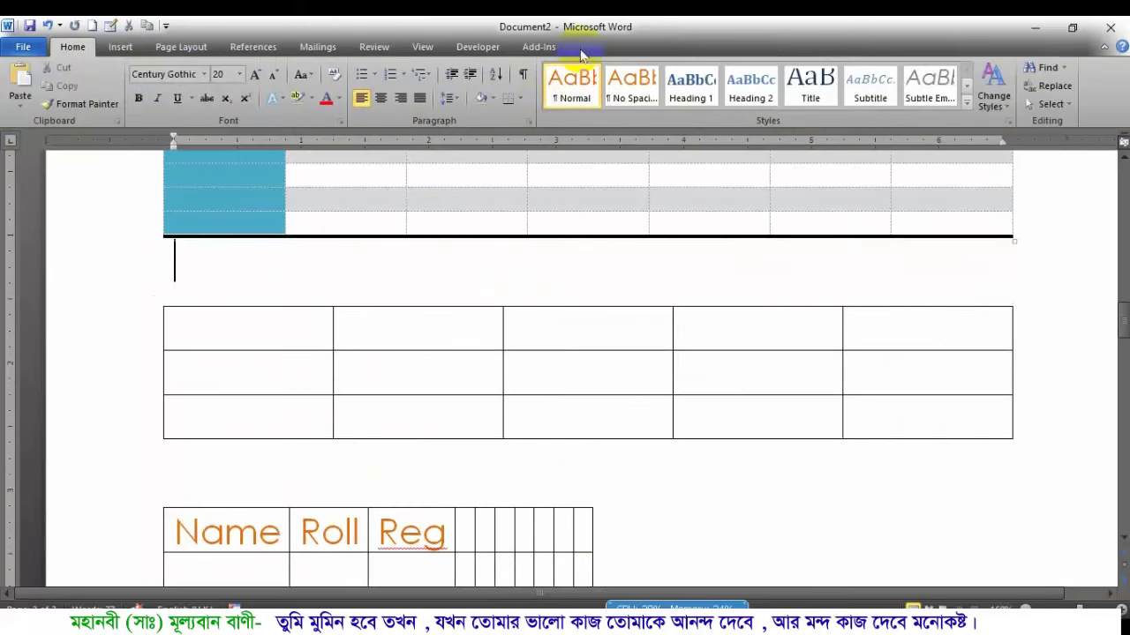
Fill the middle table's first row with Name, Roll, Exam, Year, Subject by pasting.
{"action": "left_click", "coordinate": [412, 305]}
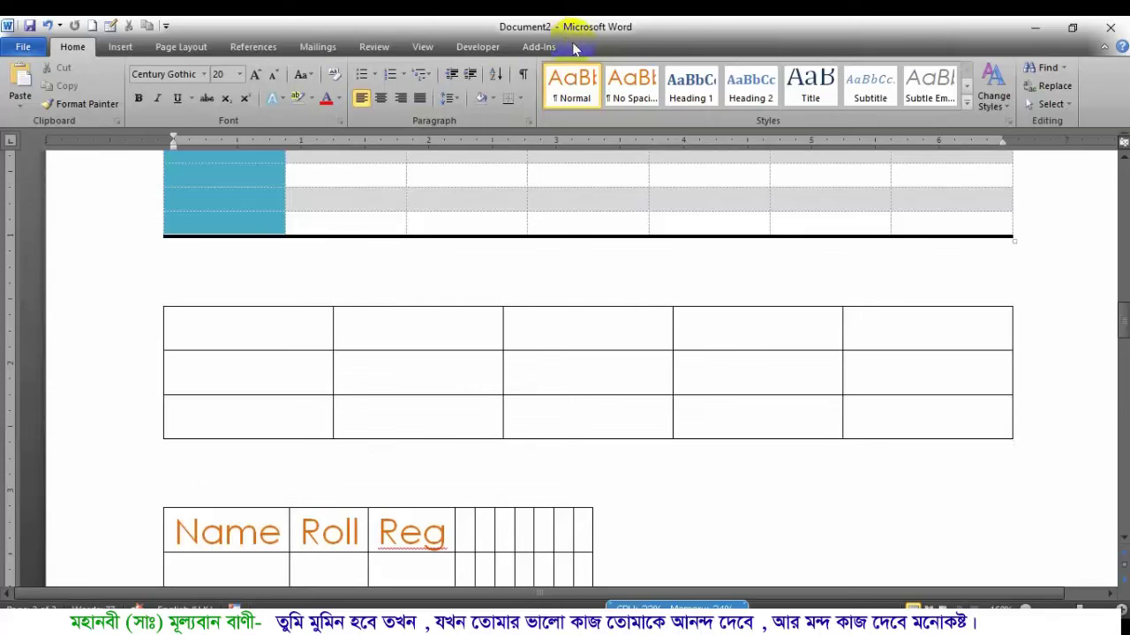
{"action": "left_click", "coordinate": [433, 373]}
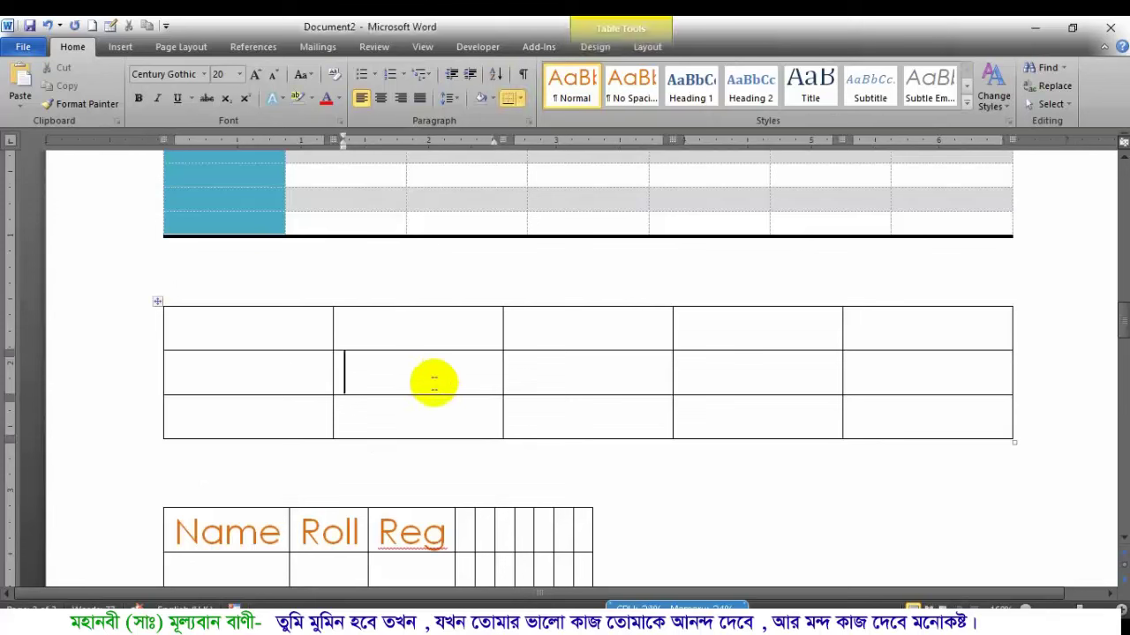
{"action": "left_click", "coordinate": [649, 47]}
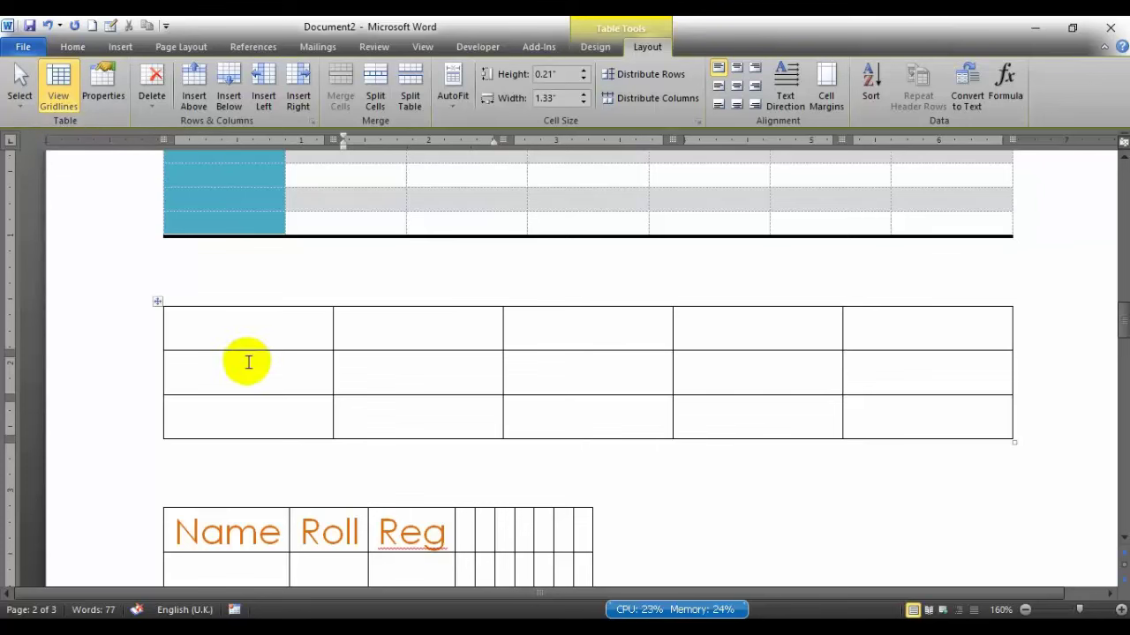
{"action": "left_click", "coordinate": [238, 327]}
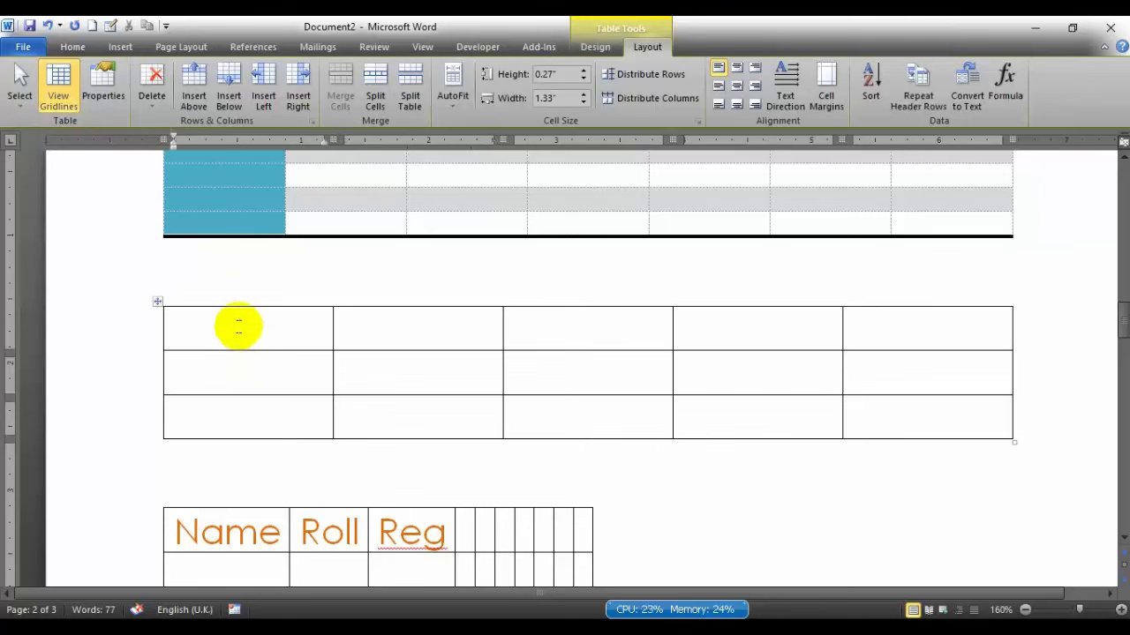
{"action": "left_click_drag", "start_coordinate": [224, 327], "coordinate": [960, 413]}
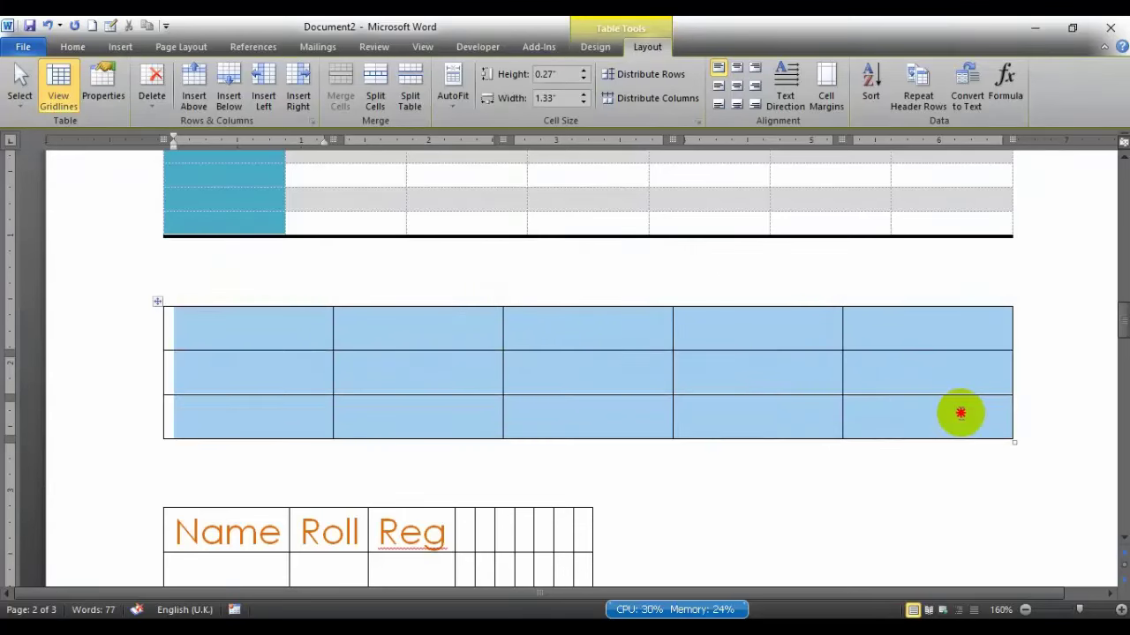
{"action": "type", "text": "Name\tRoll\tExam\tYear\tSubject"}
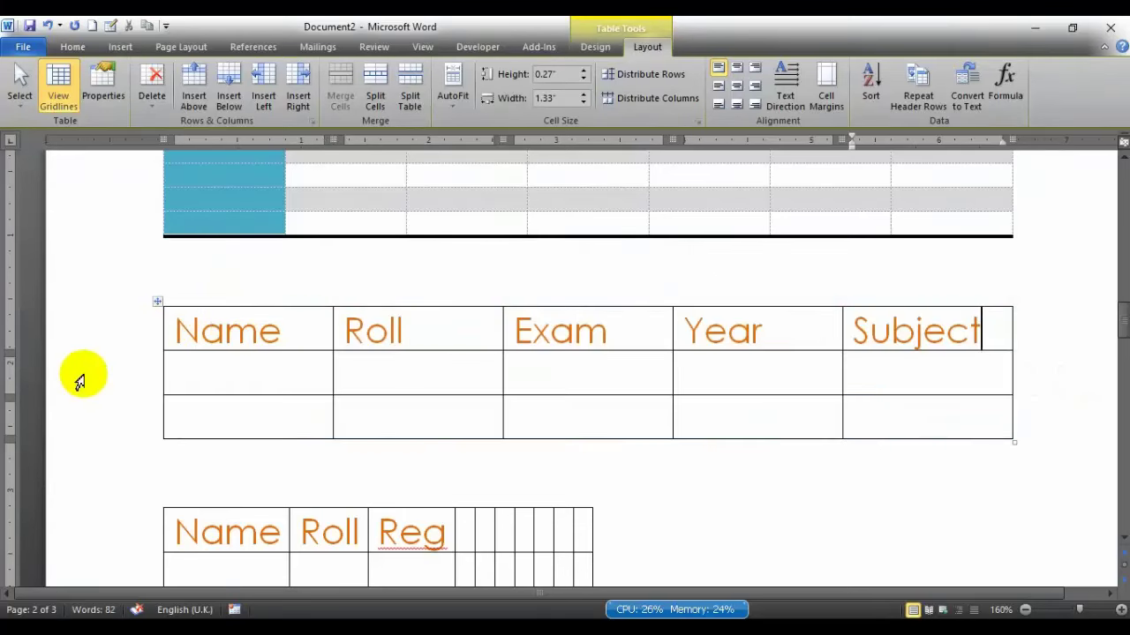
Click the cells under Name and Roll, then select the whole table.
{"action": "left_click", "coordinate": [263, 384]}
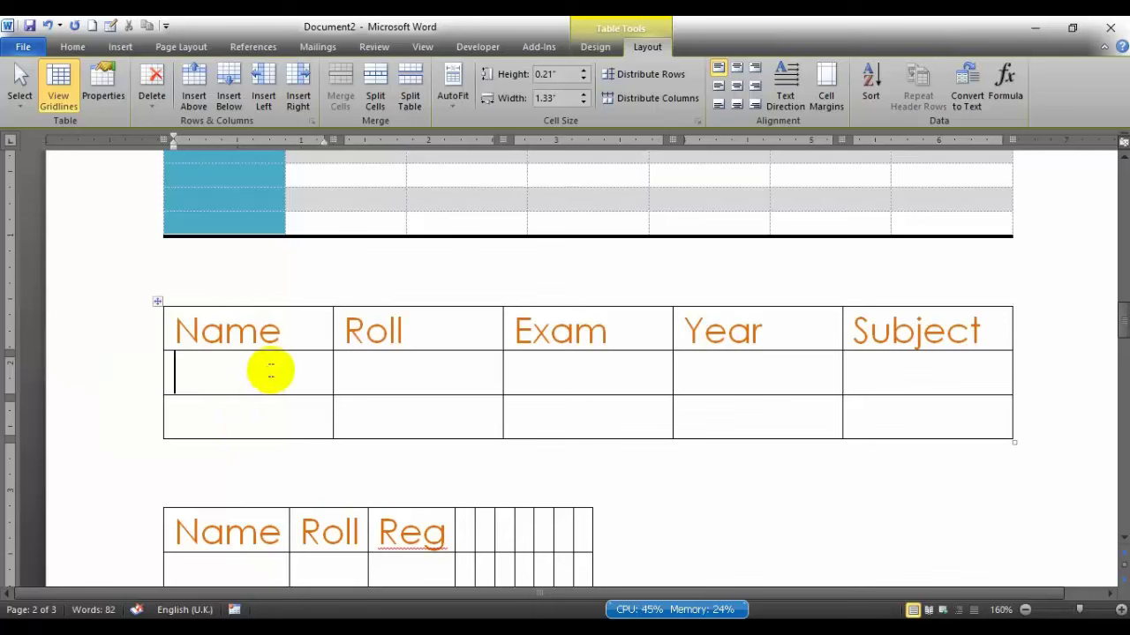
{"action": "left_click", "coordinate": [386, 370]}
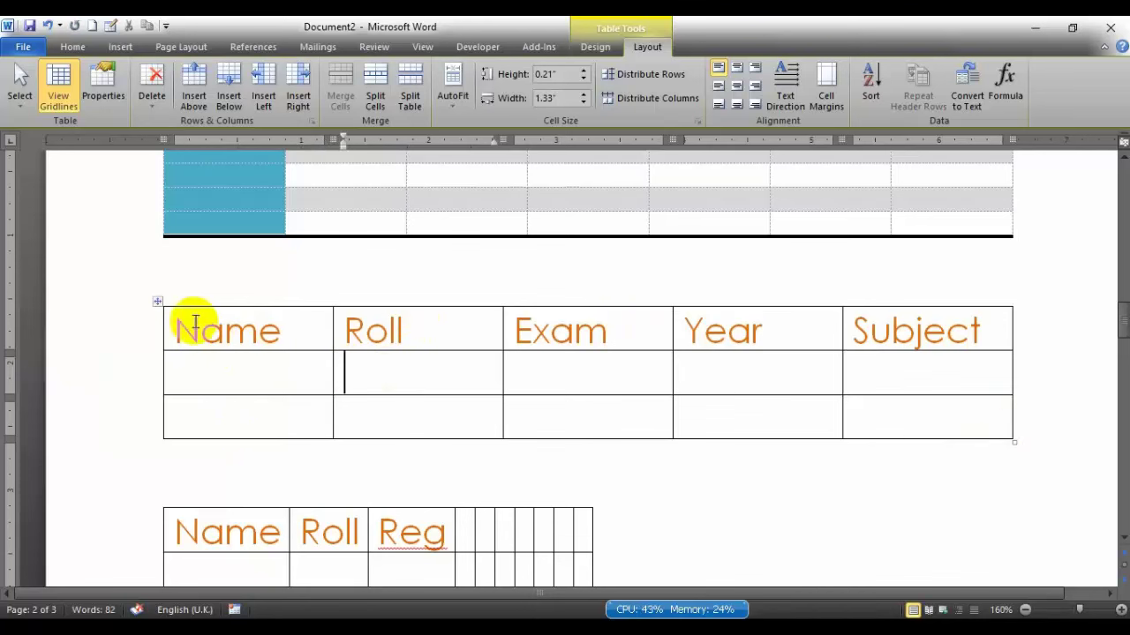
{"action": "left_click", "coordinate": [232, 370]}
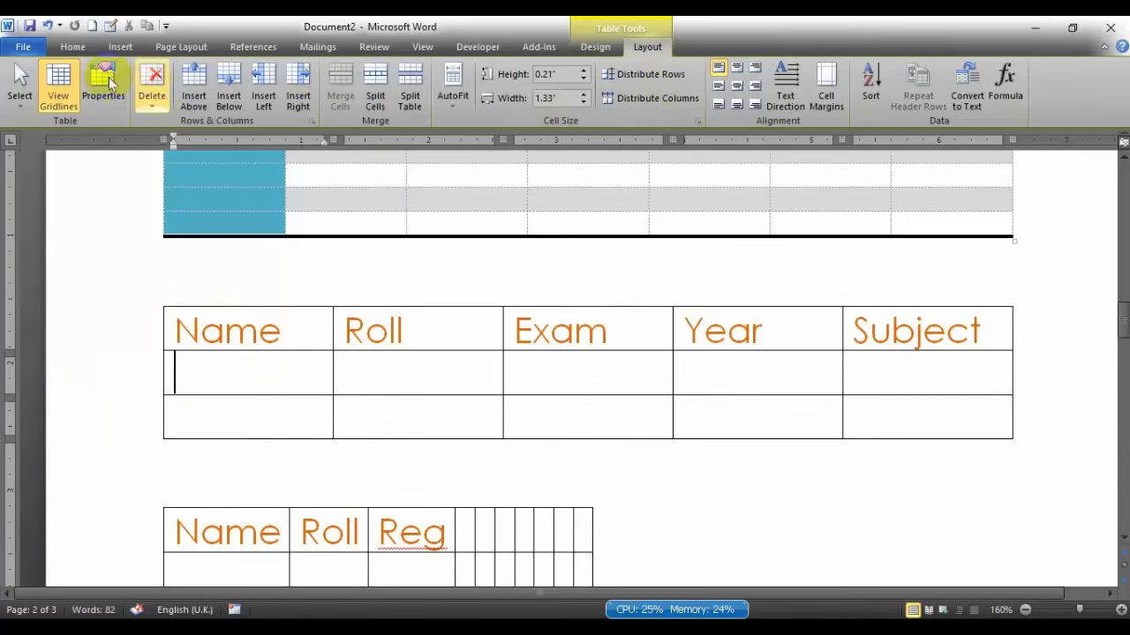
{"action": "left_click", "coordinate": [22, 97]}
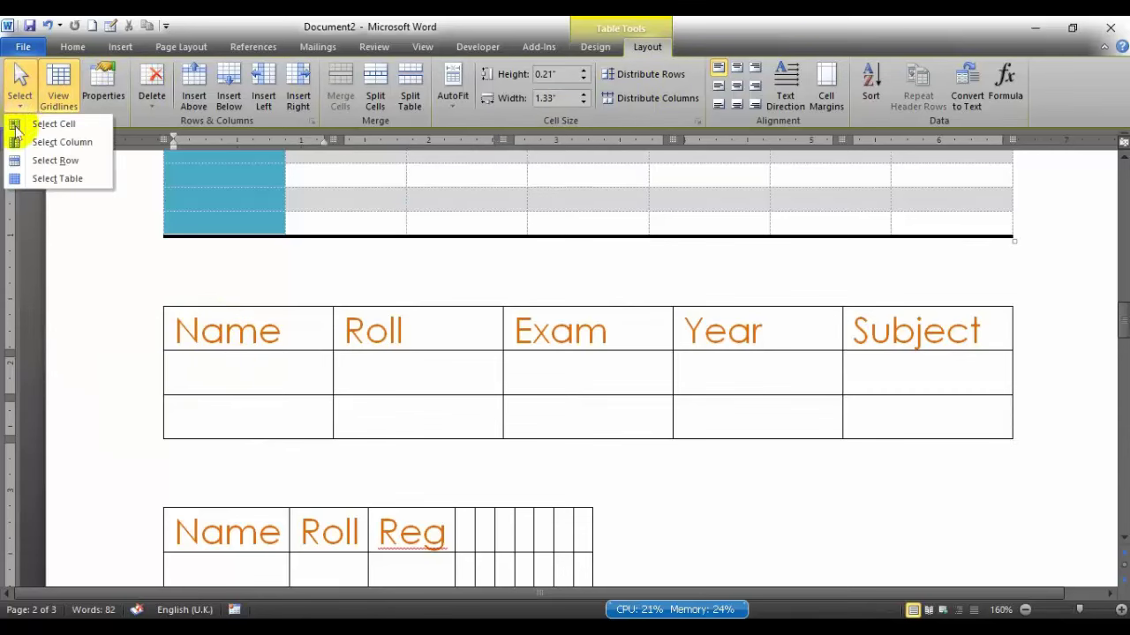
{"action": "left_click", "coordinate": [44, 179]}
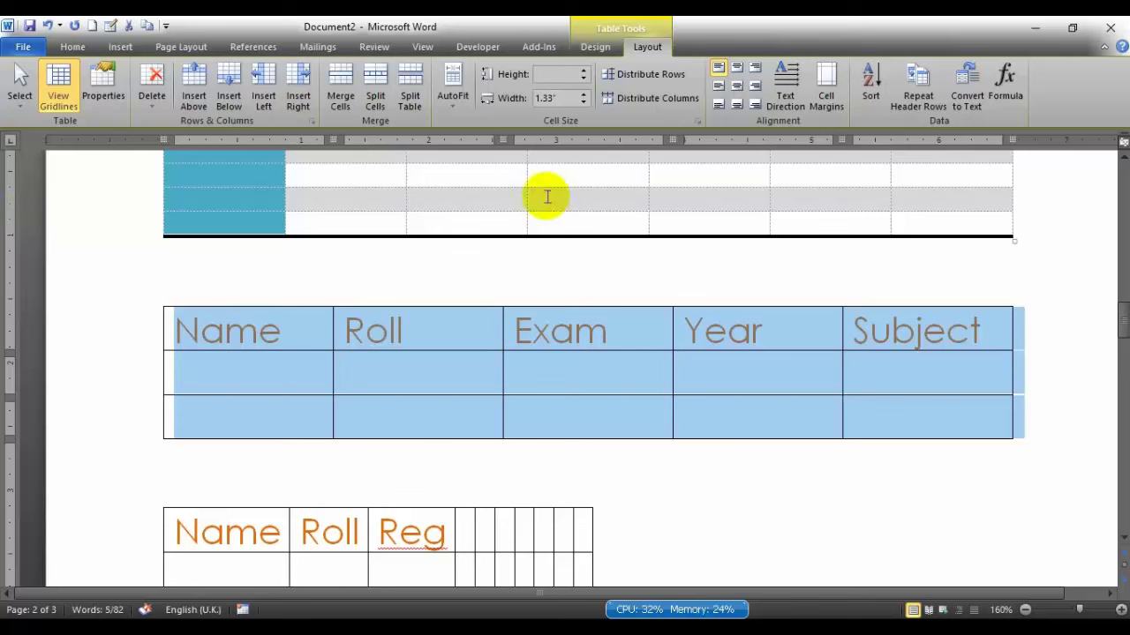
Apply No Border to the selected Name/Roll table, then click into its empty Roll cell.
{"action": "left_click", "coordinate": [593, 49]}
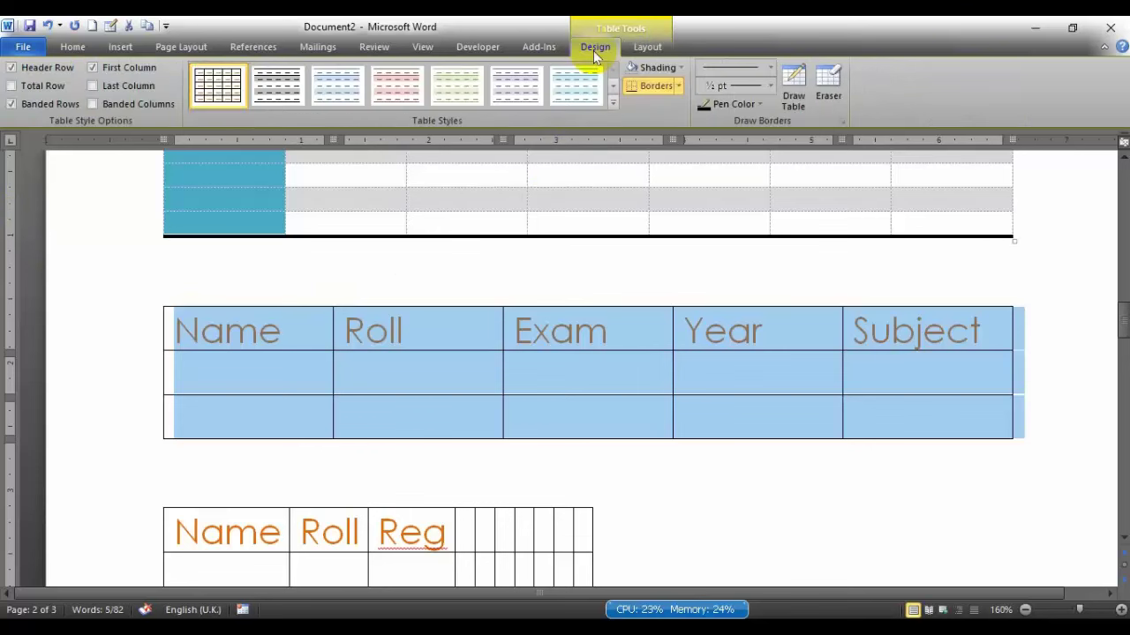
{"action": "left_click", "coordinate": [681, 86]}
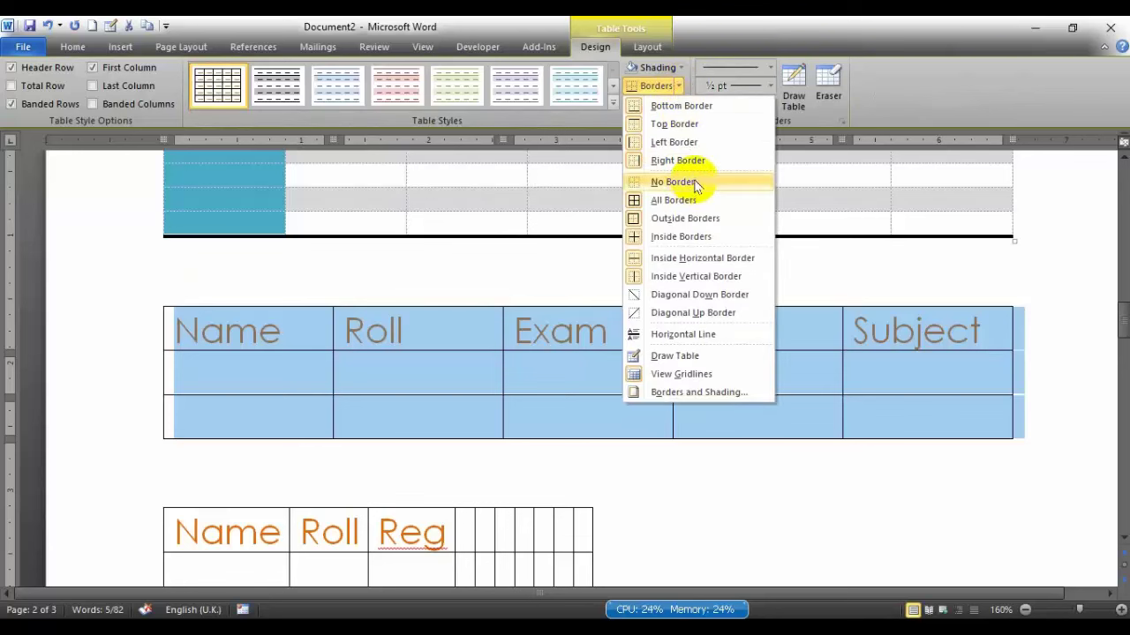
{"action": "left_click", "coordinate": [696, 183]}
{"action": "left_click", "coordinate": [668, 532]}
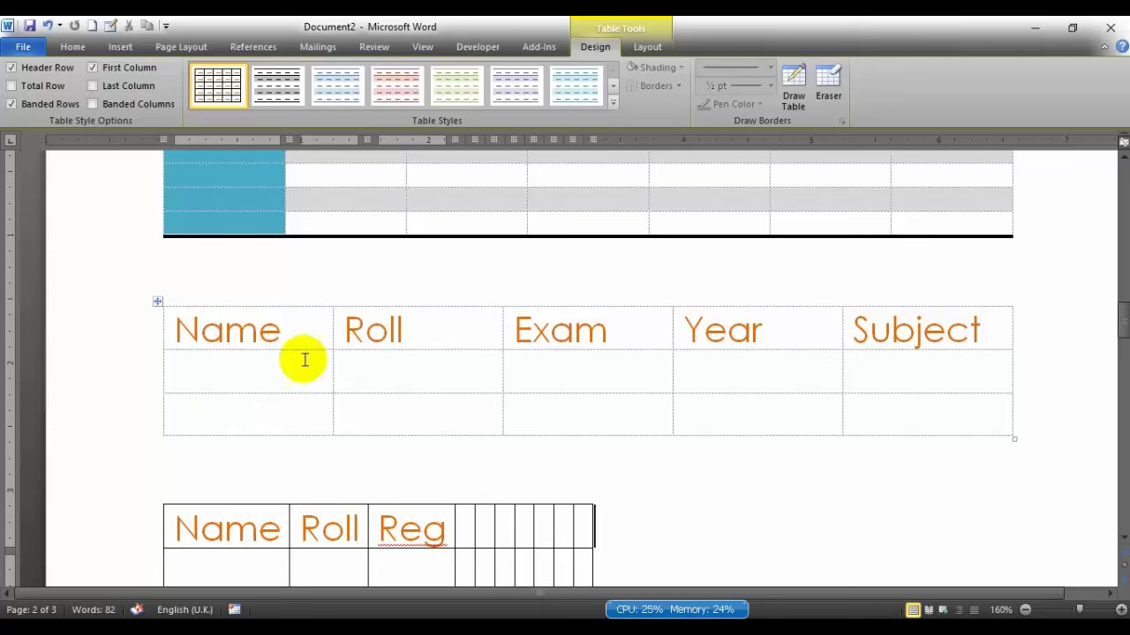
{"action": "left_click", "coordinate": [409, 371]}
{"action": "left_click", "coordinate": [648, 49]}
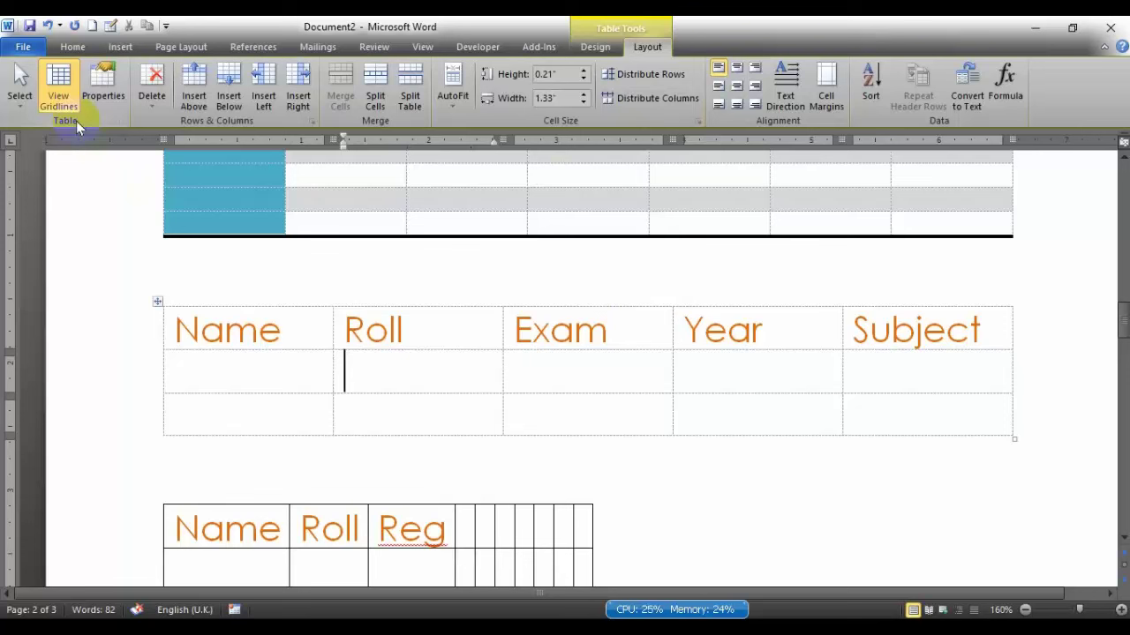
{"action": "left_click", "coordinate": [293, 379]}
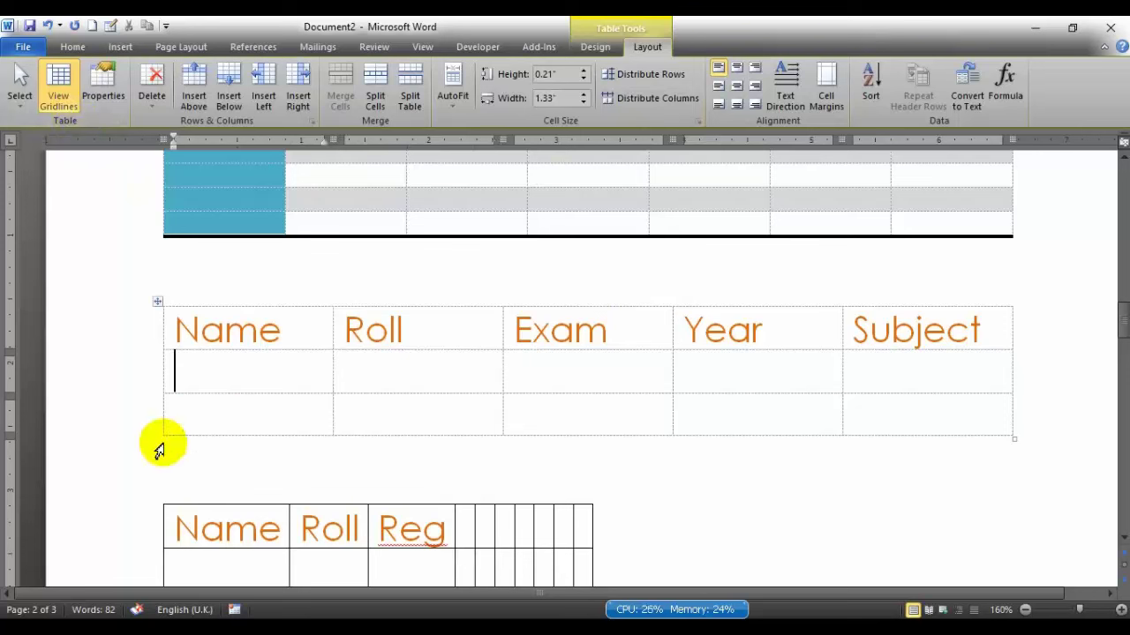
{"action": "left_click", "coordinate": [60, 88]}
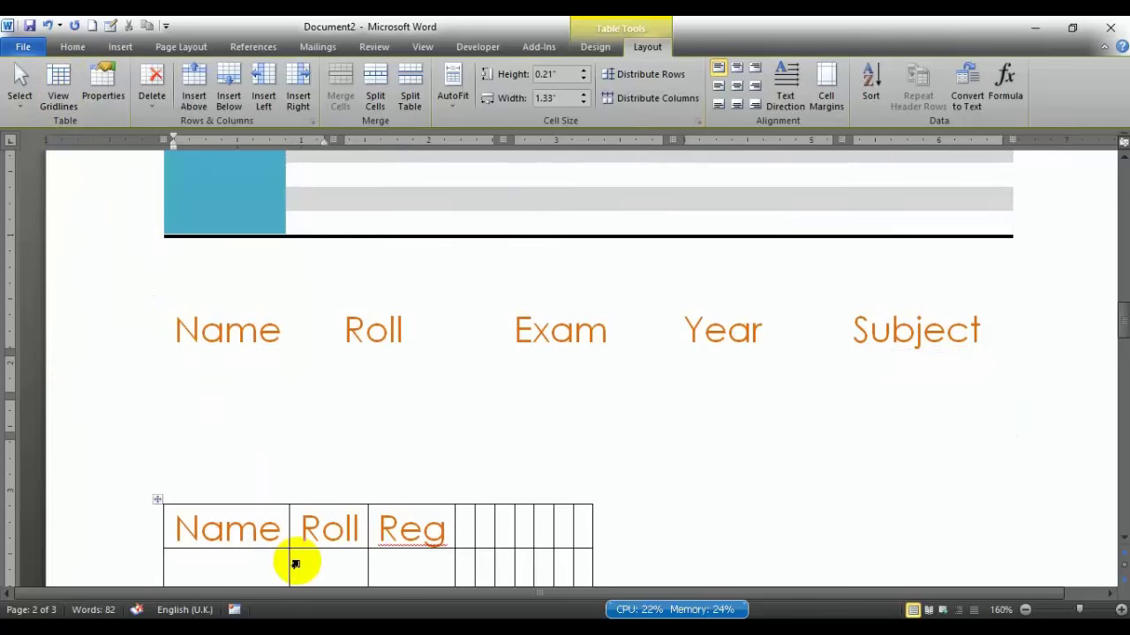
{"action": "left_click", "coordinate": [58, 88]}
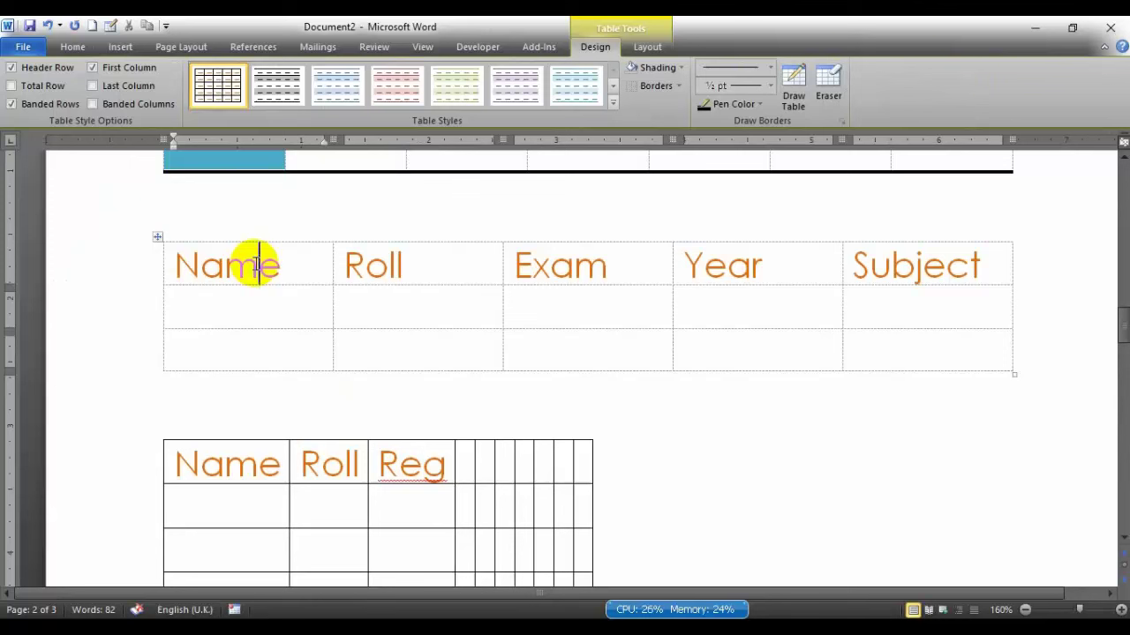
Select the whole Name/Roll/Exam/Year/Subject table and apply All Borders to outline every cell.
{"action": "left_click", "coordinate": [270, 306]}
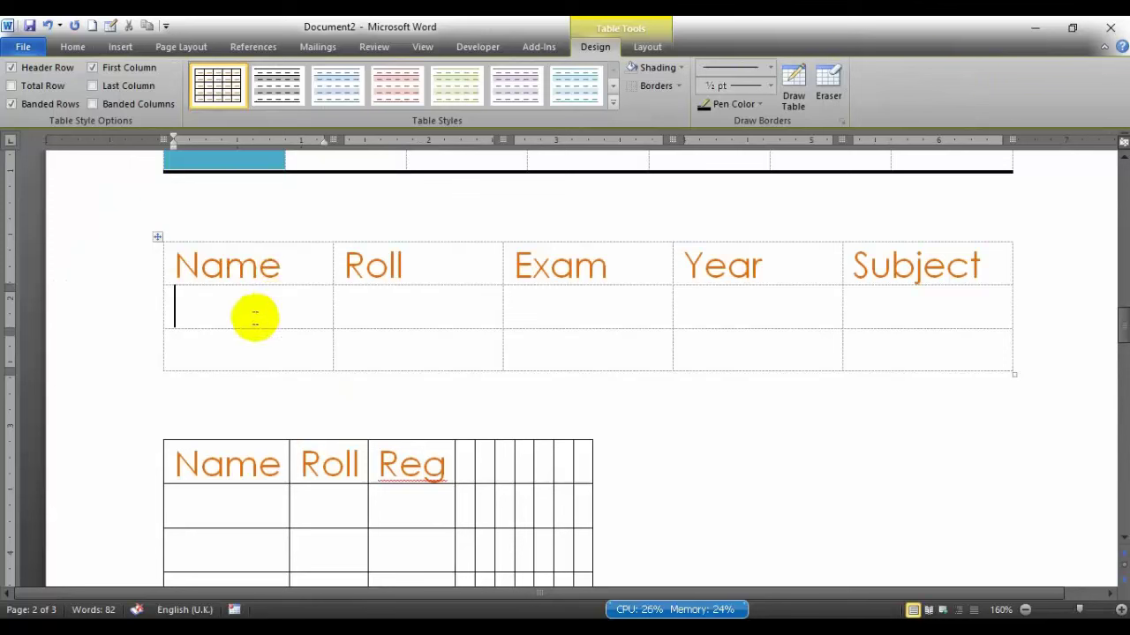
{"action": "left_click", "coordinate": [157, 236]}
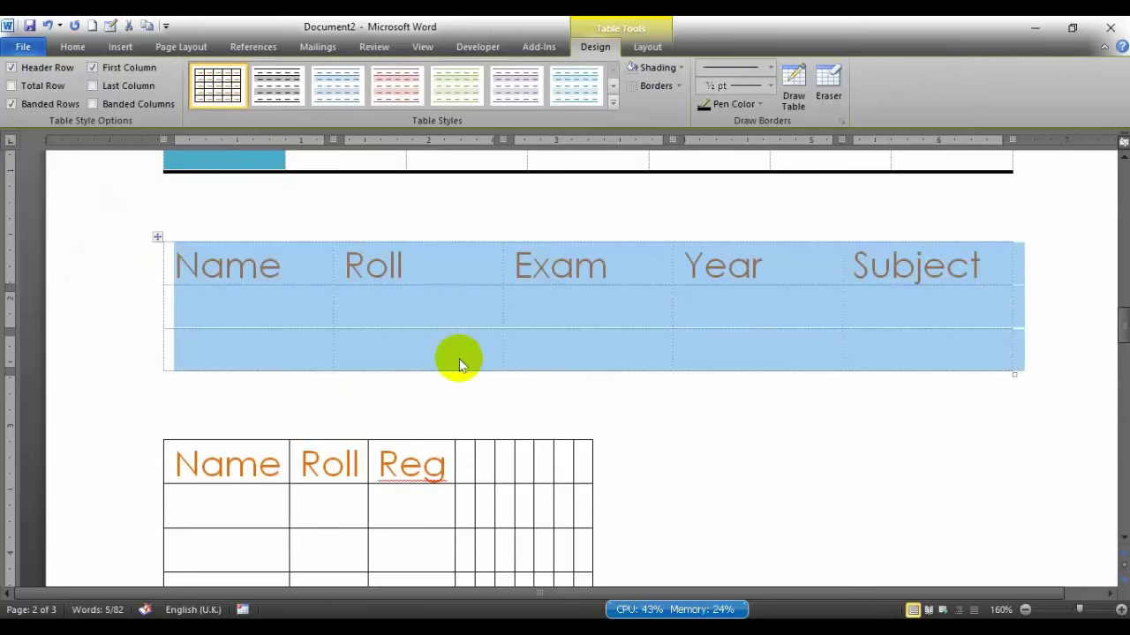
{"action": "left_click", "coordinate": [444, 318]}
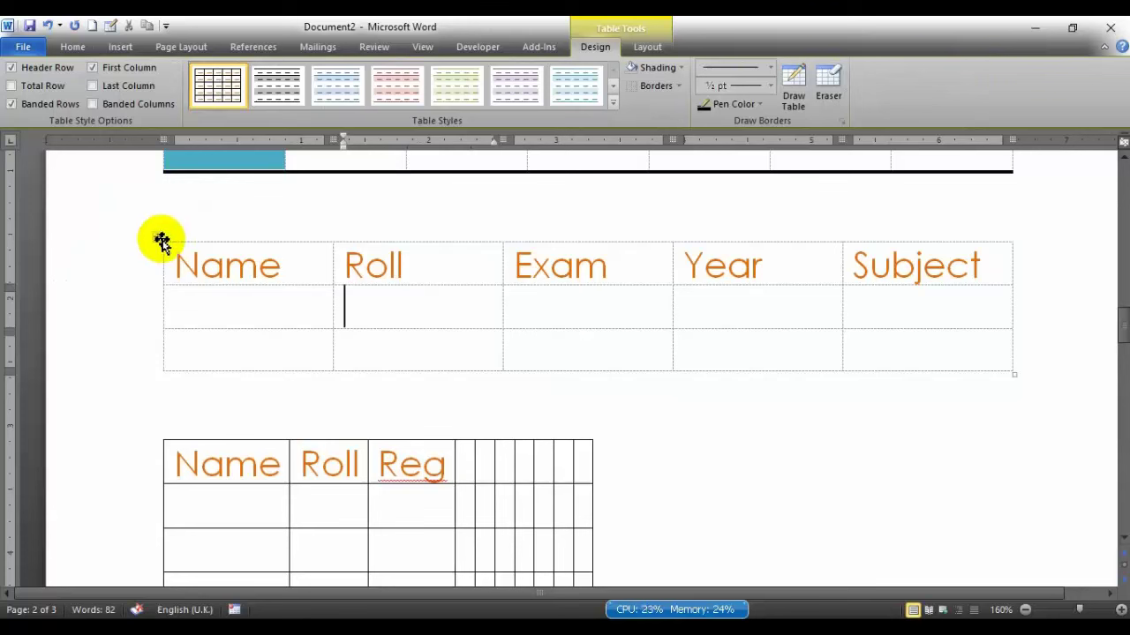
{"action": "left_click", "coordinate": [157, 237]}
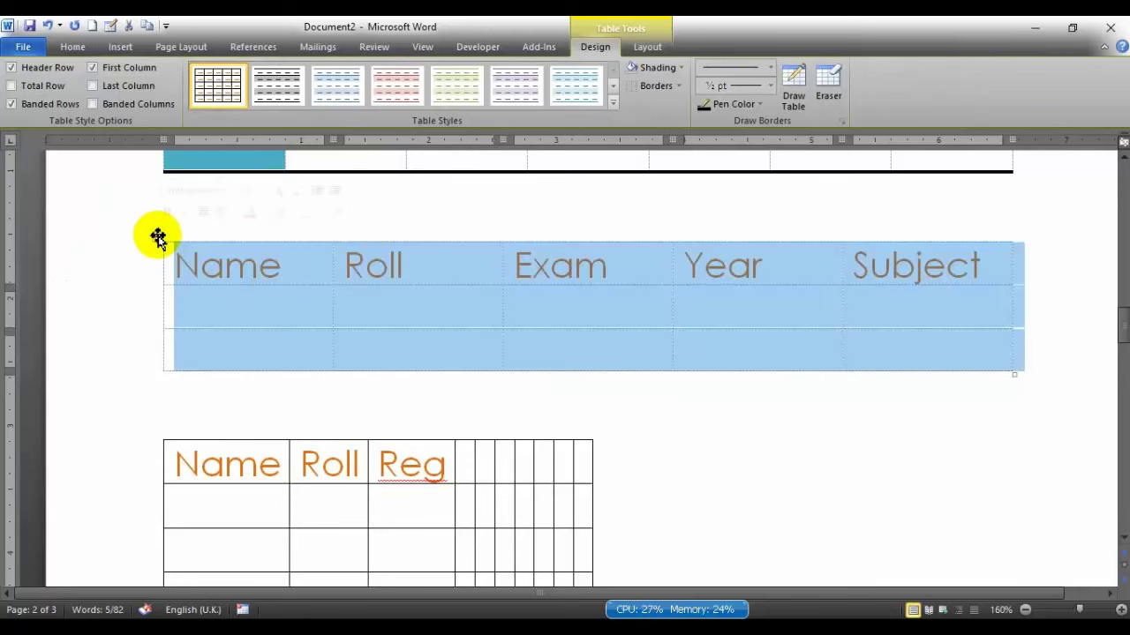
{"action": "left_click", "coordinate": [677, 85]}
{"action": "left_click", "coordinate": [657, 200]}
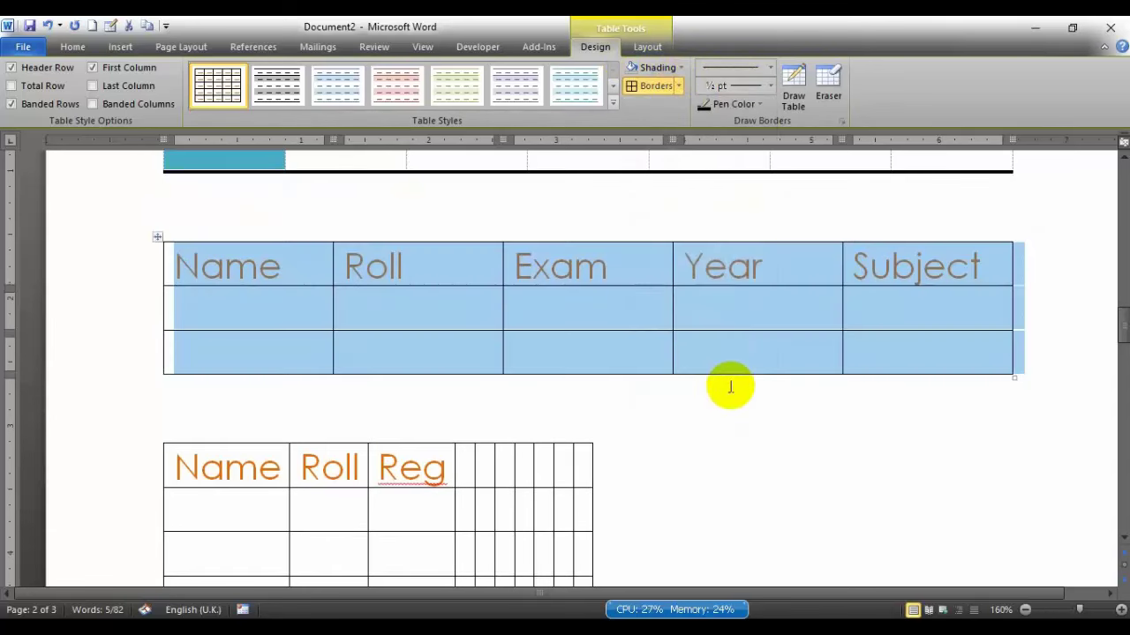
{"action": "left_click", "coordinate": [747, 373]}
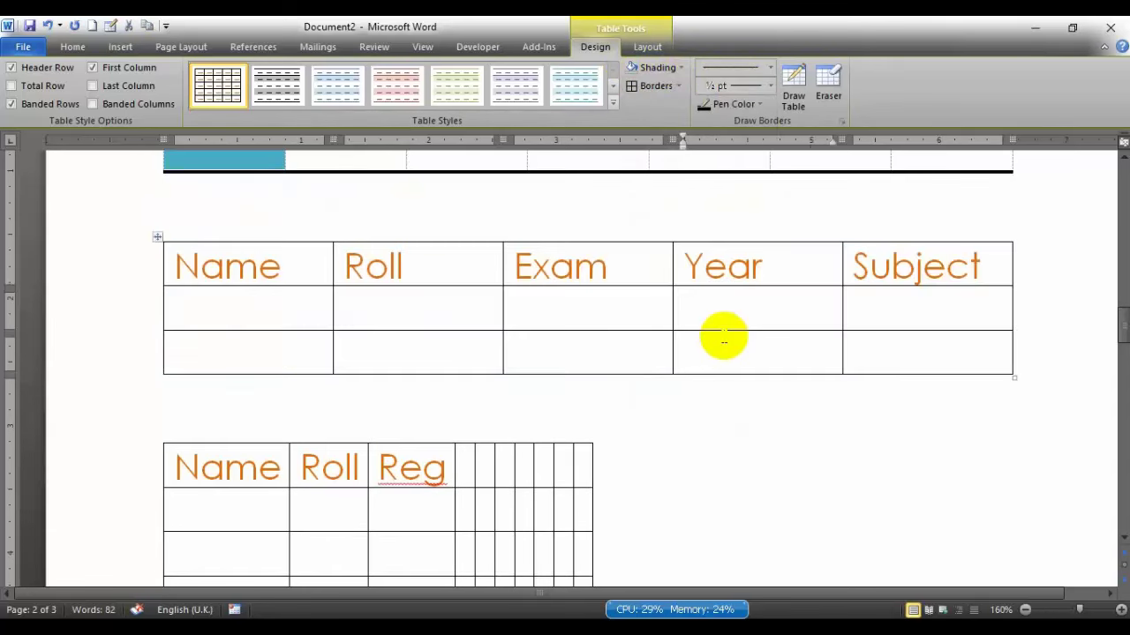
Enter SSC in the second-row cell of the Name column.
{"action": "left_click", "coordinate": [644, 49]}
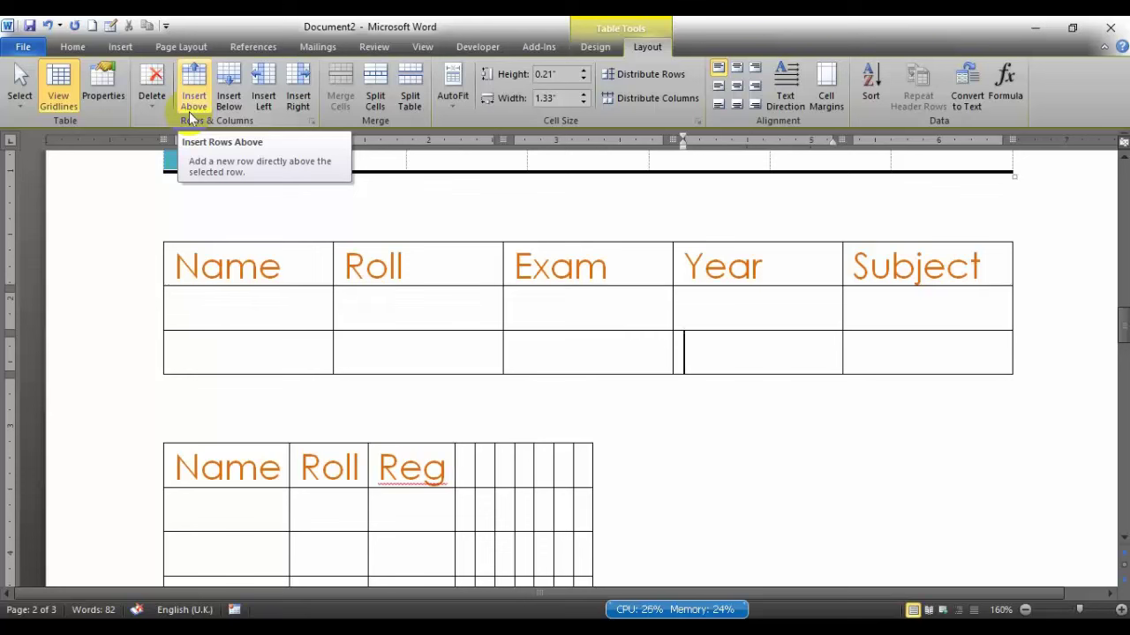
{"action": "left_click", "coordinate": [261, 315]}
{"action": "type", "text": "SS"}
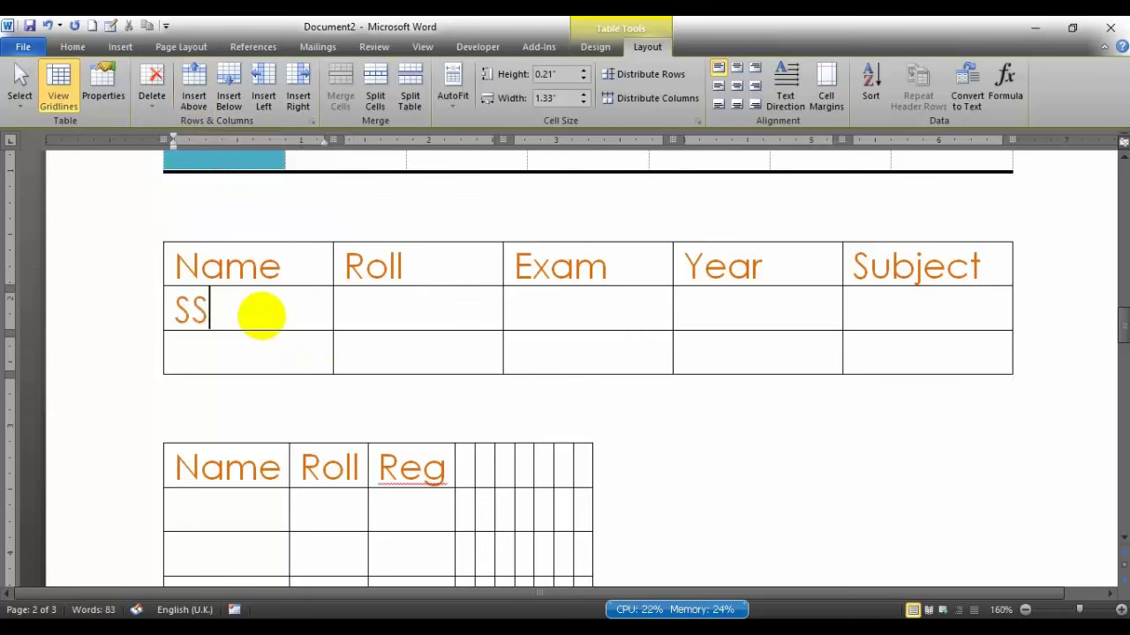
{"action": "type", "text": "C"}
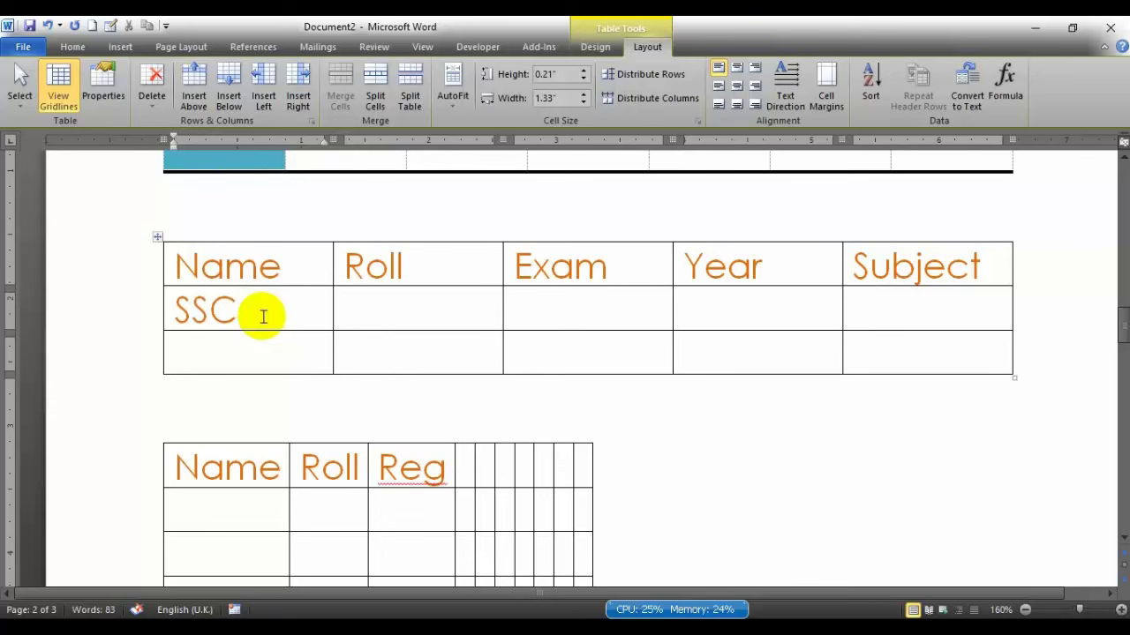
Insert two blank rows above the SSC row and another blank row below it.
{"action": "left_click", "coordinate": [194, 84]}
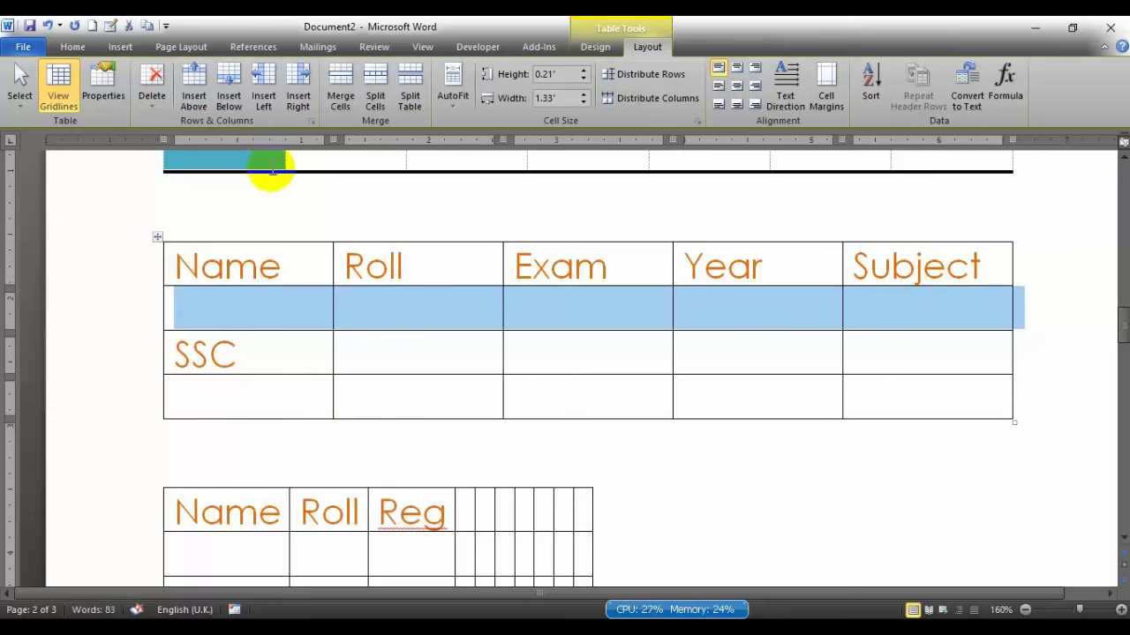
{"action": "left_click", "coordinate": [193, 84]}
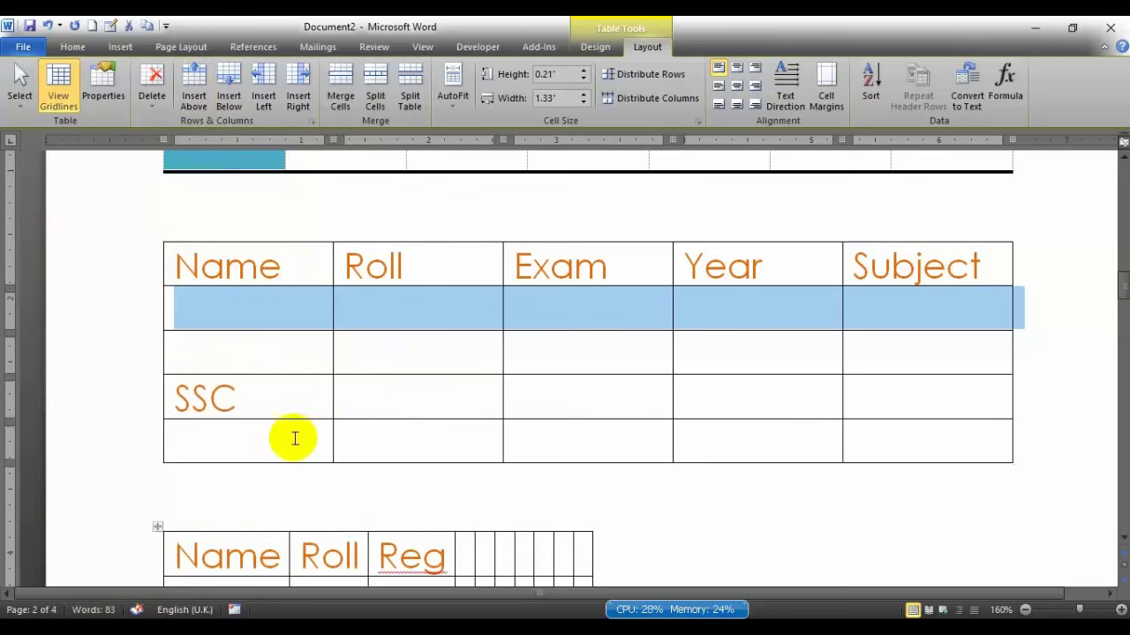
{"action": "left_click", "coordinate": [299, 397]}
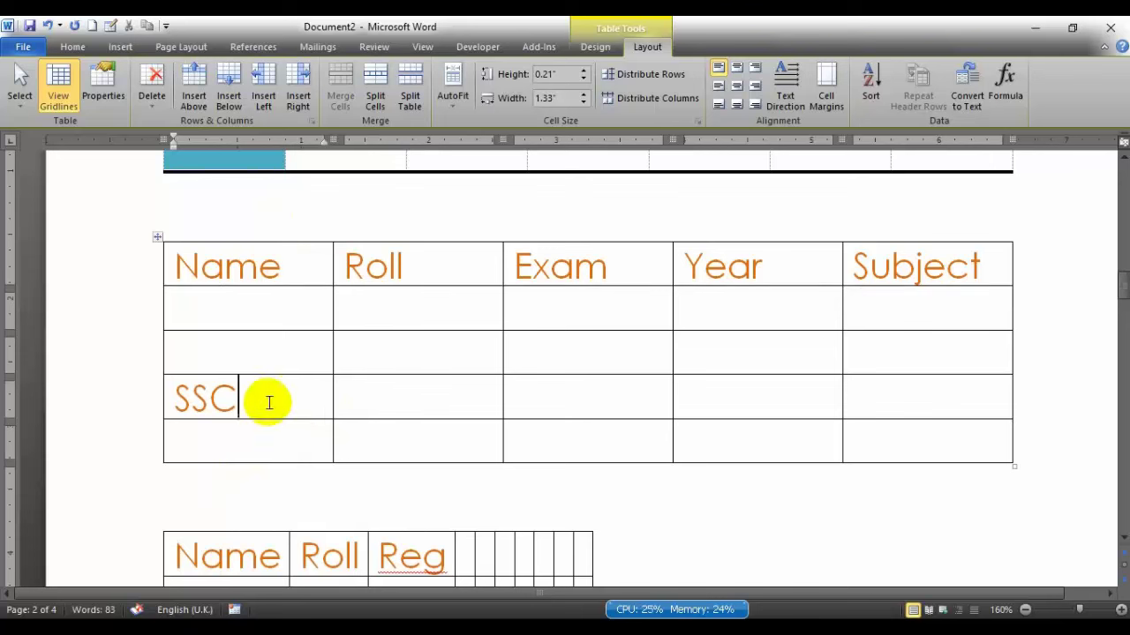
{"action": "left_click", "coordinate": [229, 99]}
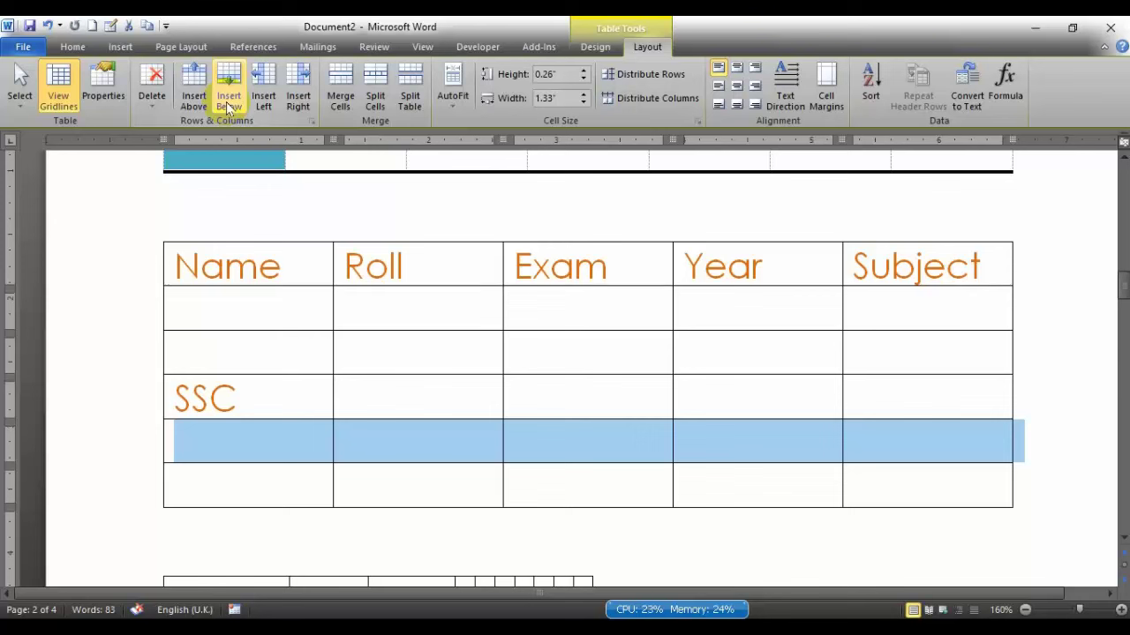
{"action": "left_click", "coordinate": [433, 386]}
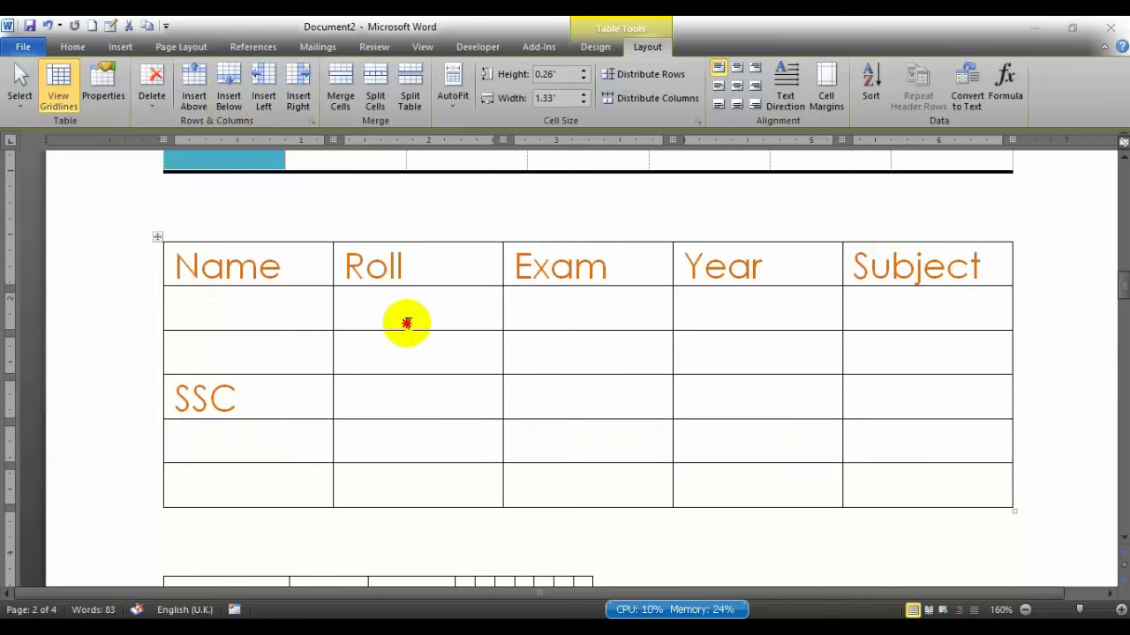
{"action": "left_click", "coordinate": [298, 320]}
{"action": "left_click", "coordinate": [391, 328]}
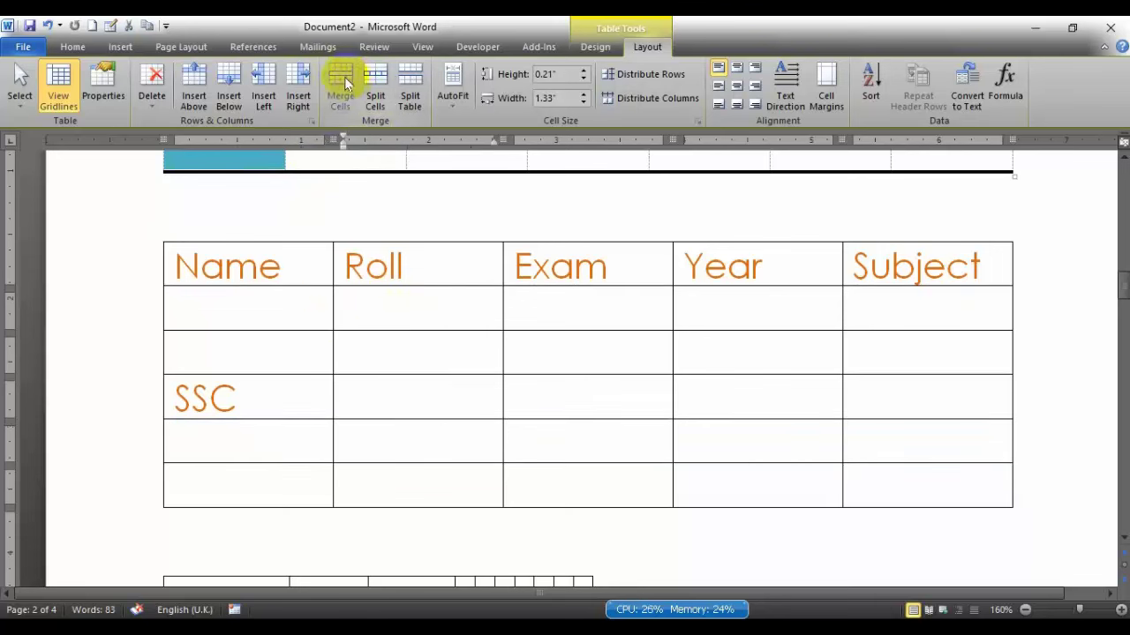
Select the Year cells in rows 2 and 3 and merge them into one cell.
{"action": "left_click", "coordinate": [411, 351]}
{"action": "left_click", "coordinate": [565, 344]}
{"action": "left_click", "coordinate": [571, 310]}
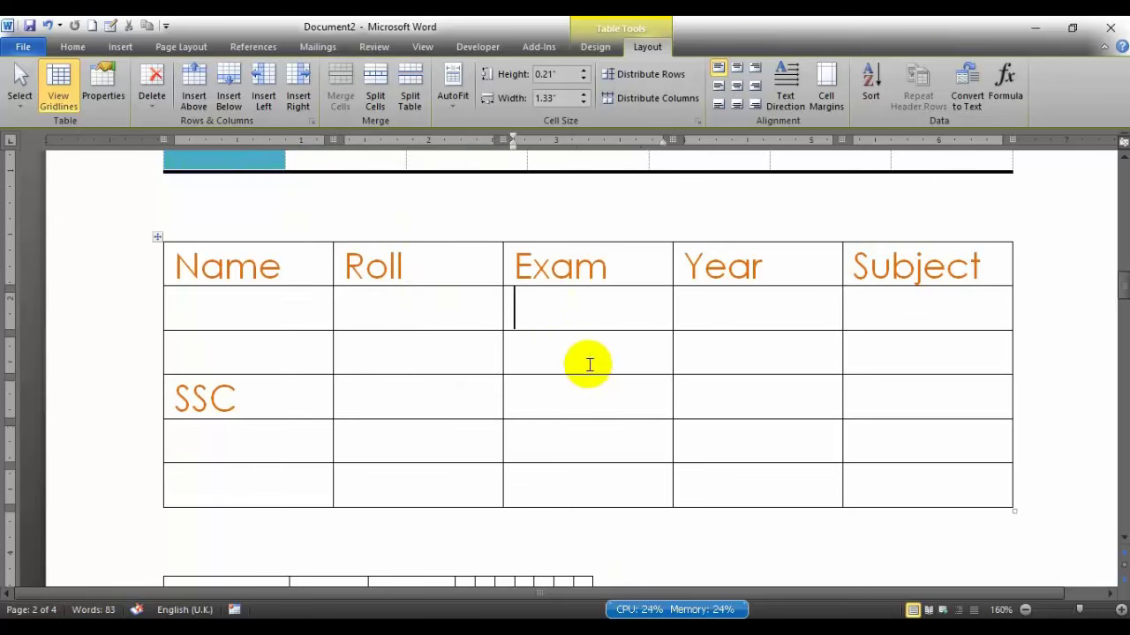
{"action": "left_click", "coordinate": [759, 311]}
{"action": "left_click_drag", "start_coordinate": [764, 321], "coordinate": [768, 342]}
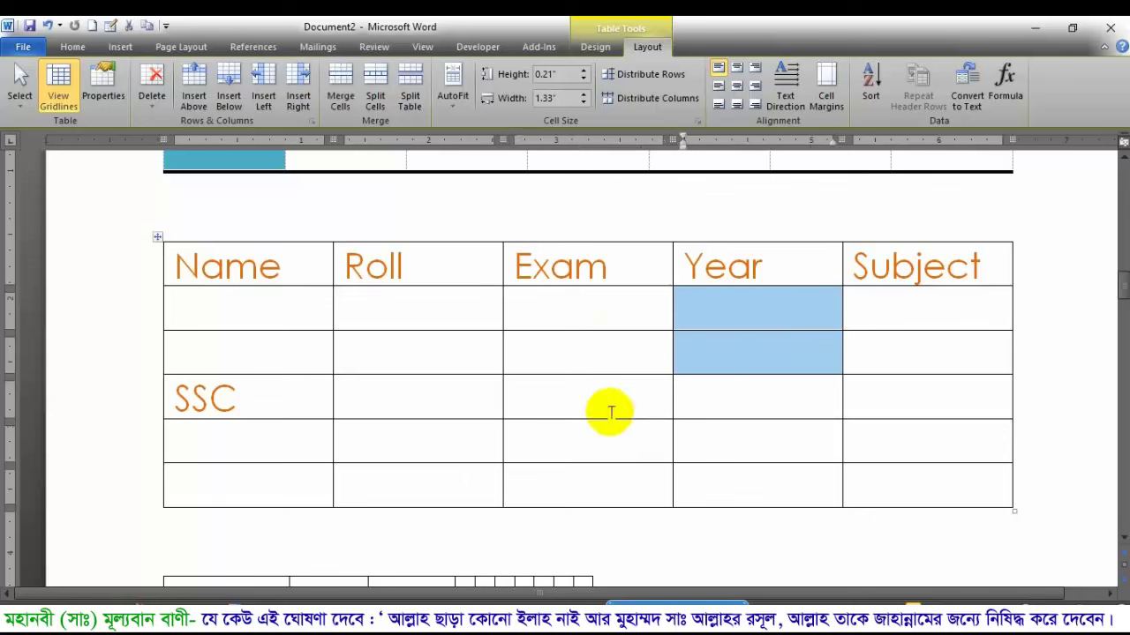
{"action": "left_click_drag", "start_coordinate": [618, 406], "coordinate": [688, 397]}
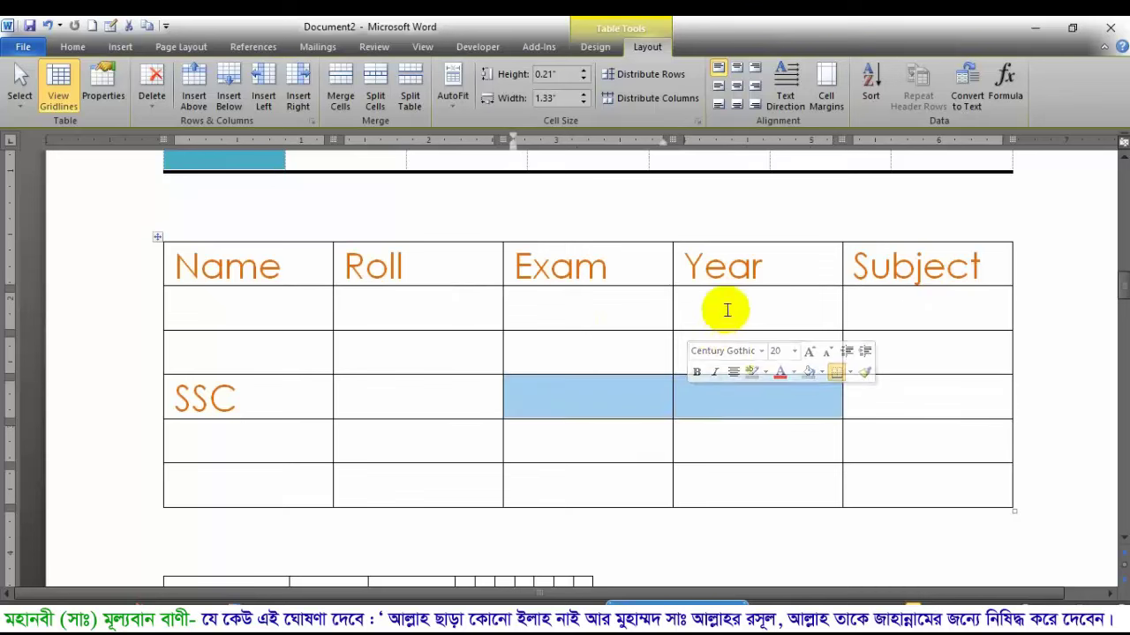
{"action": "left_click_drag", "start_coordinate": [726, 310], "coordinate": [727, 336]}
{"action": "left_click", "coordinate": [648, 47]}
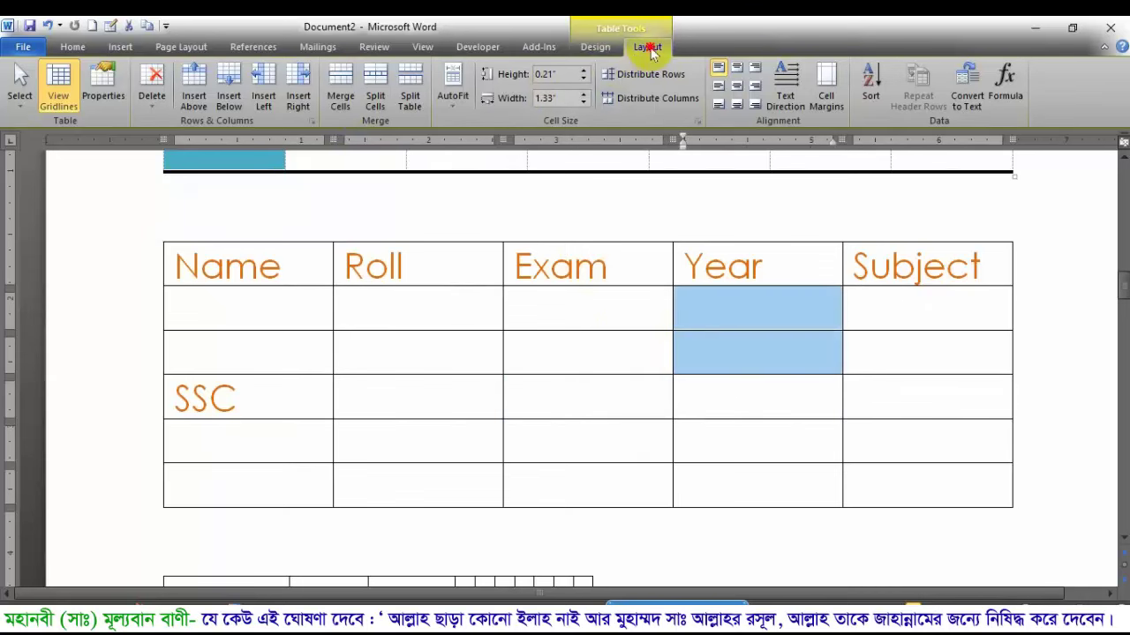
{"action": "left_click", "coordinate": [351, 78]}
{"action": "left_click", "coordinate": [343, 82]}
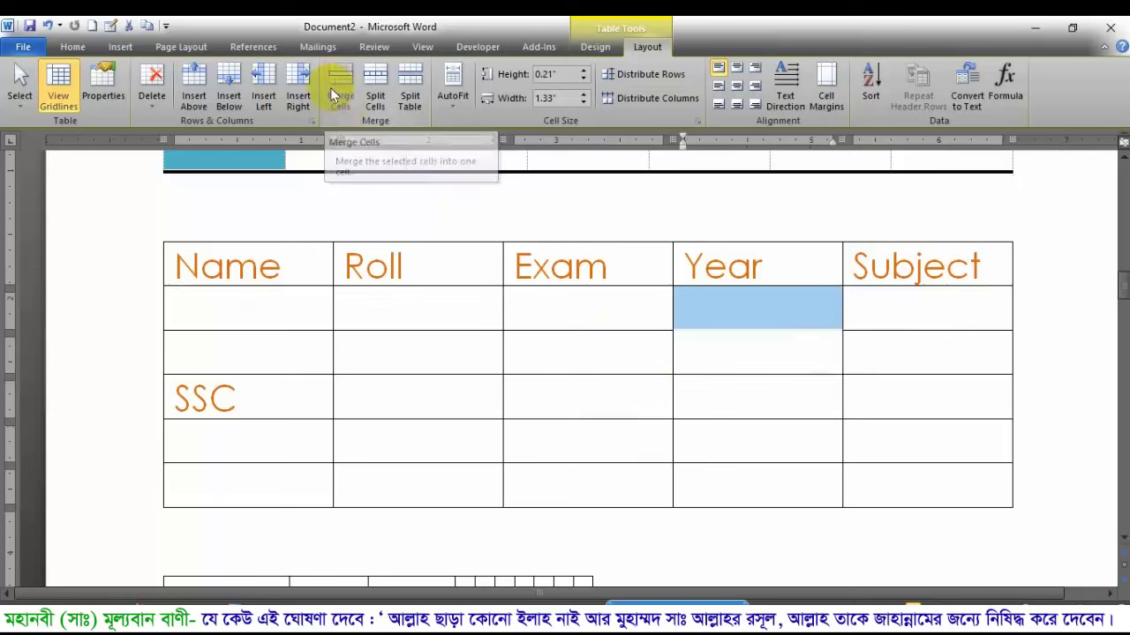
Undo and redo the merge until the Year cells of rows 2–5 form one tall cell.
{"action": "left_click", "coordinate": [777, 345]}
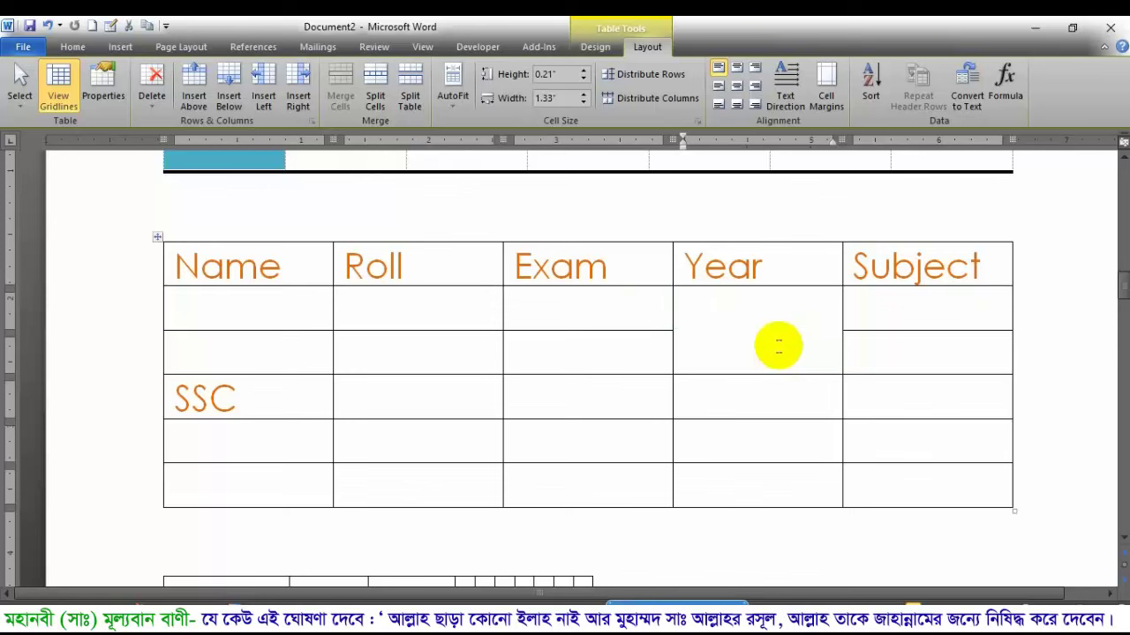
{"action": "key", "text": "ctrl+z"}
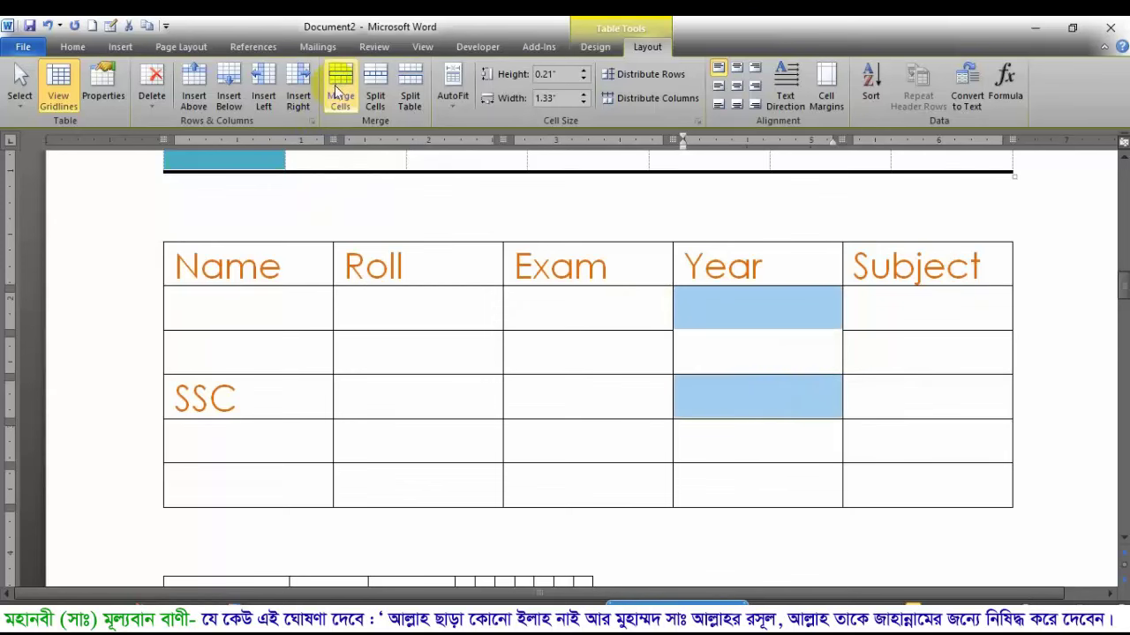
{"action": "left_click", "coordinate": [337, 91]}
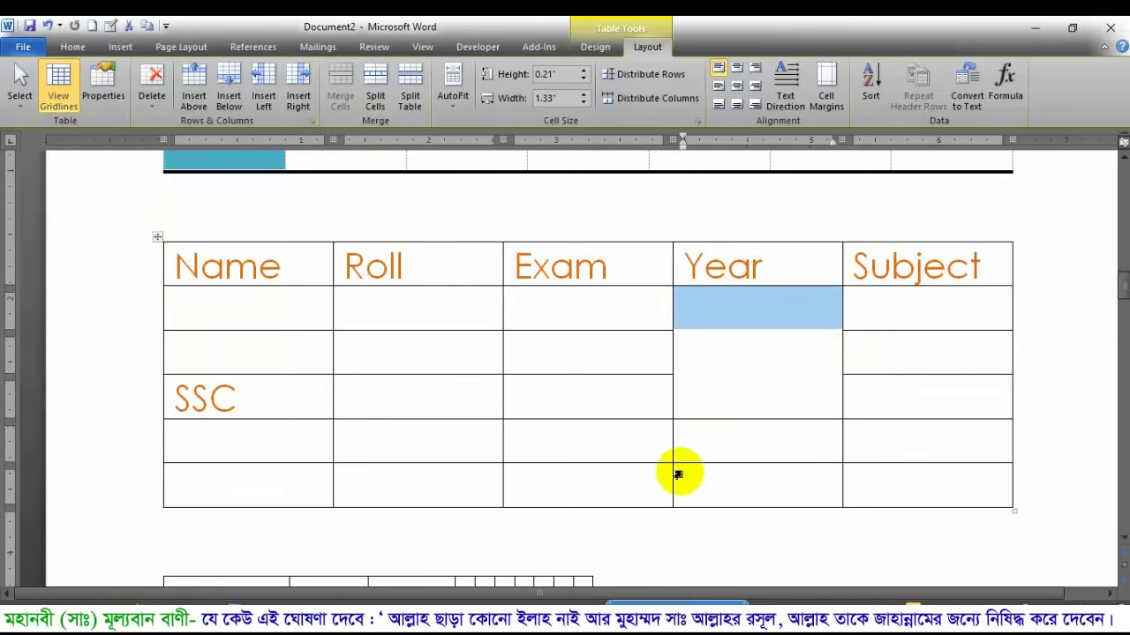
{"action": "left_click", "coordinate": [744, 357]}
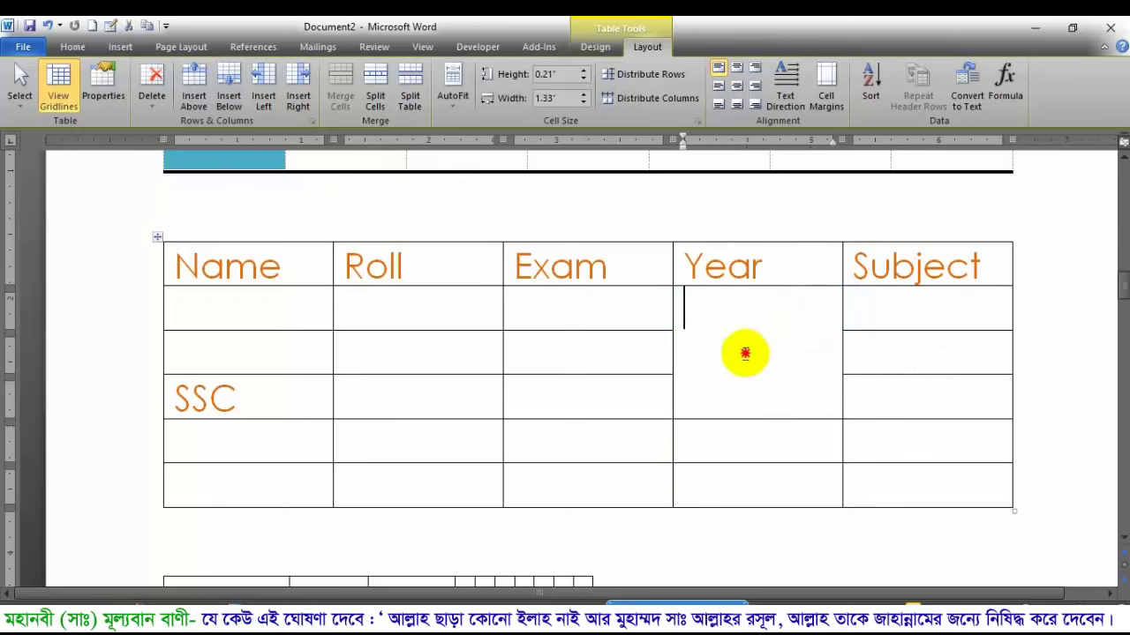
{"action": "key", "text": "ctrl+z"}
{"action": "left_click", "coordinate": [340, 88]}
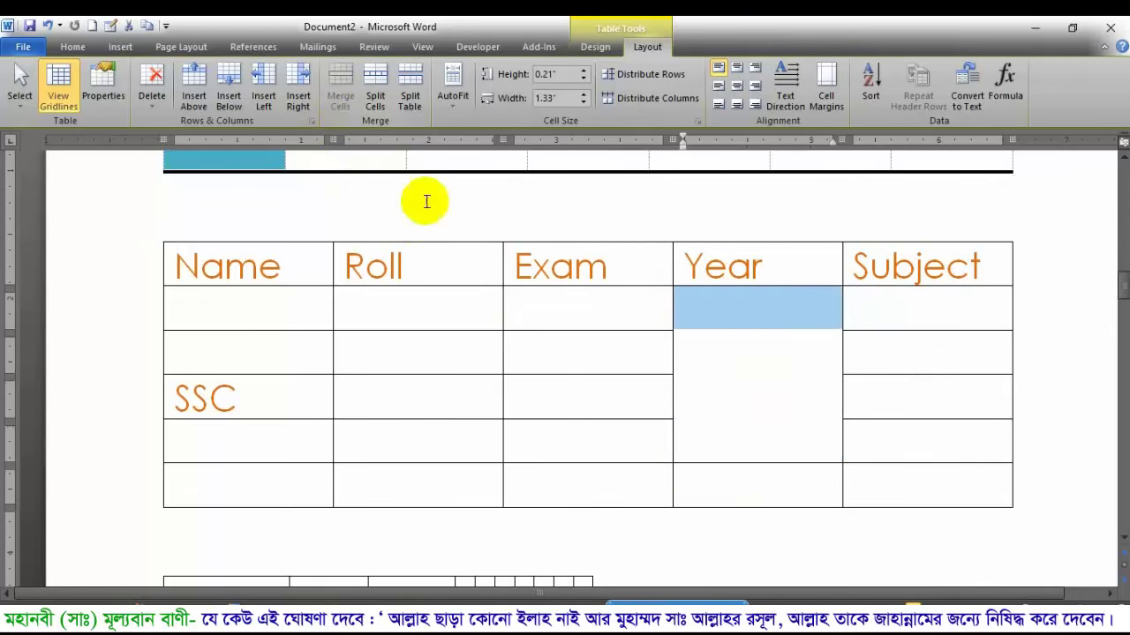
{"action": "left_click", "coordinate": [739, 396]}
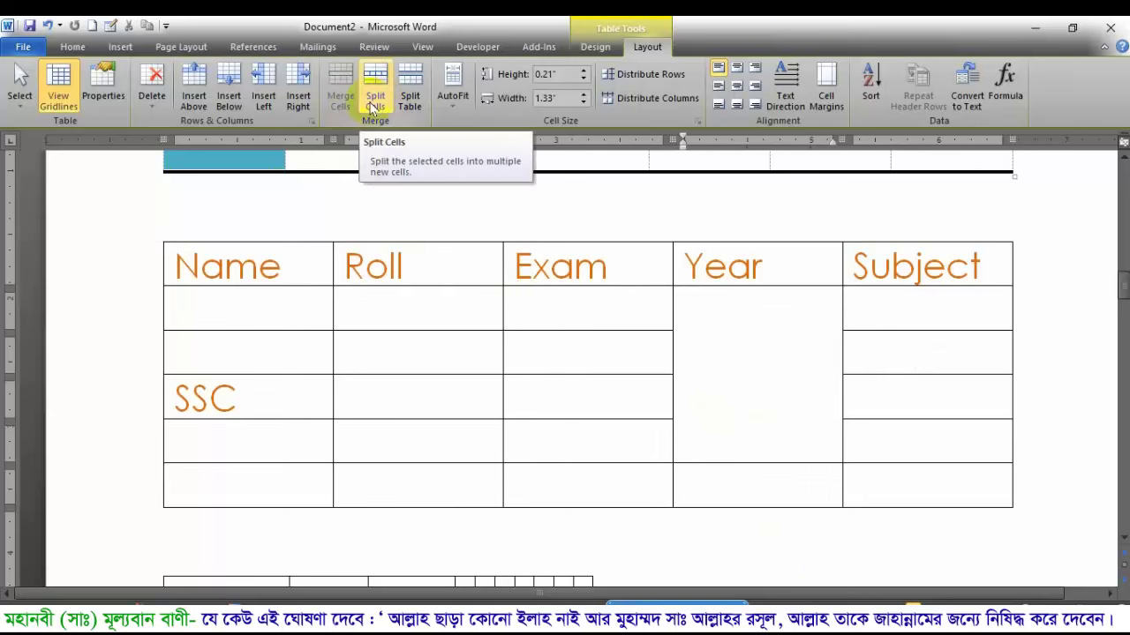
{"action": "left_click", "coordinate": [759, 319]}
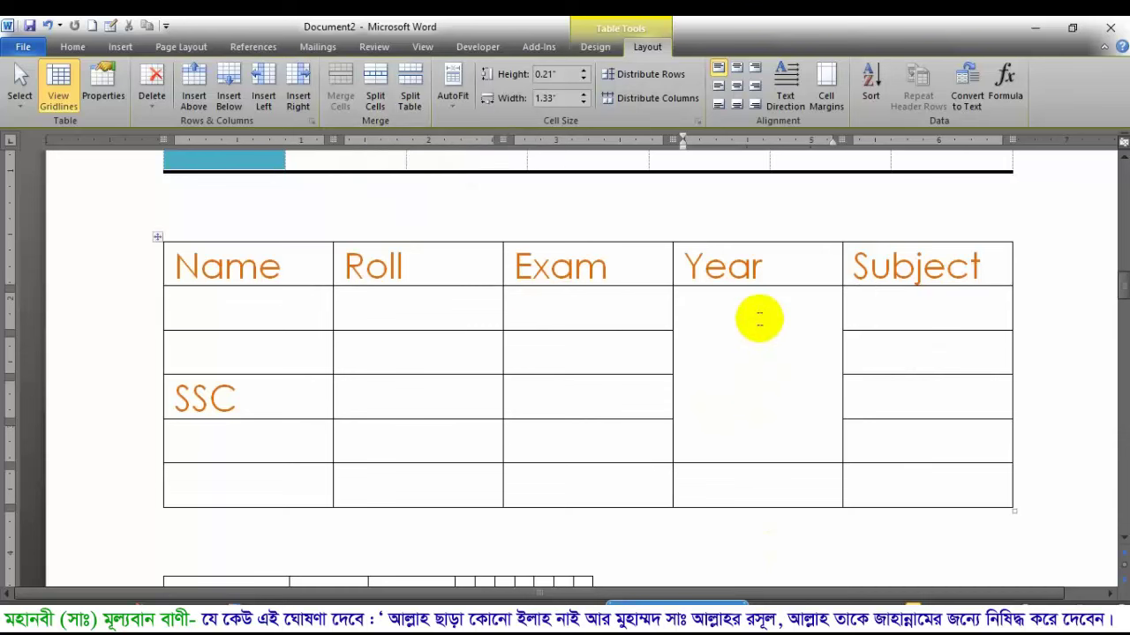
{"action": "left_click", "coordinate": [935, 322]}
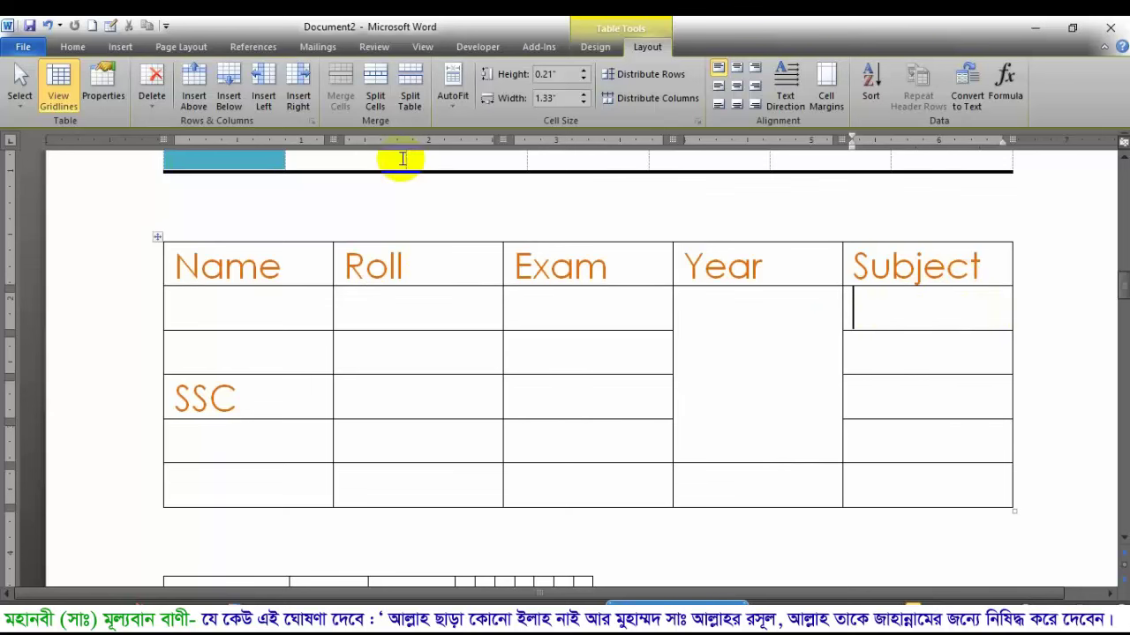
Split the first Subject cell under the header into 2 columns and 1 row.
{"action": "left_click", "coordinate": [374, 106]}
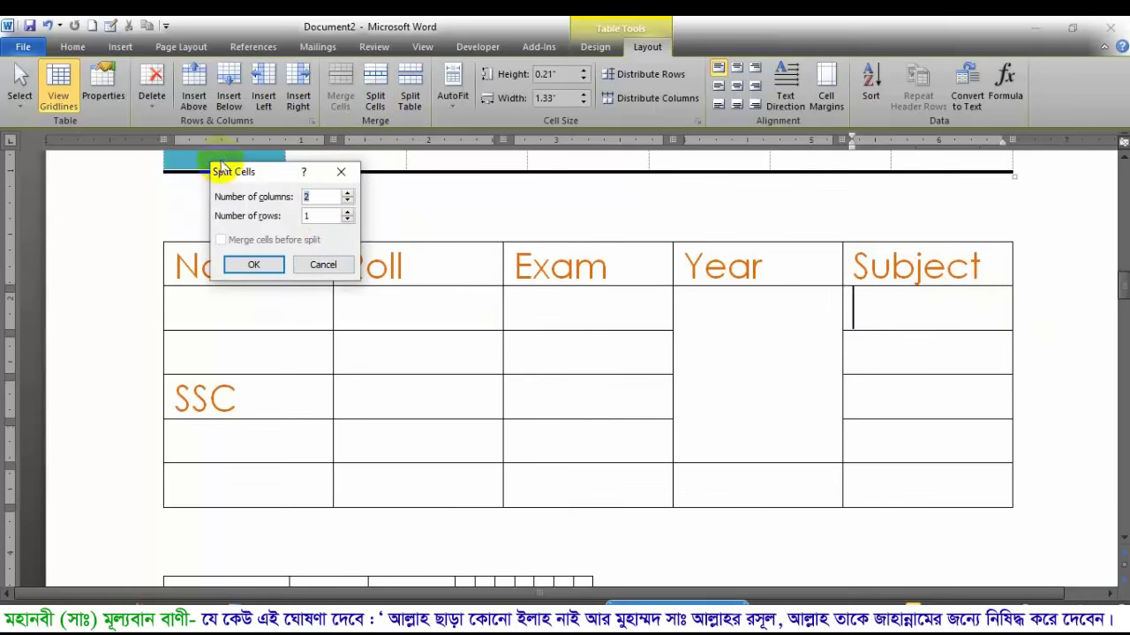
{"action": "left_click_drag", "start_coordinate": [248, 174], "coordinate": [567, 274]}
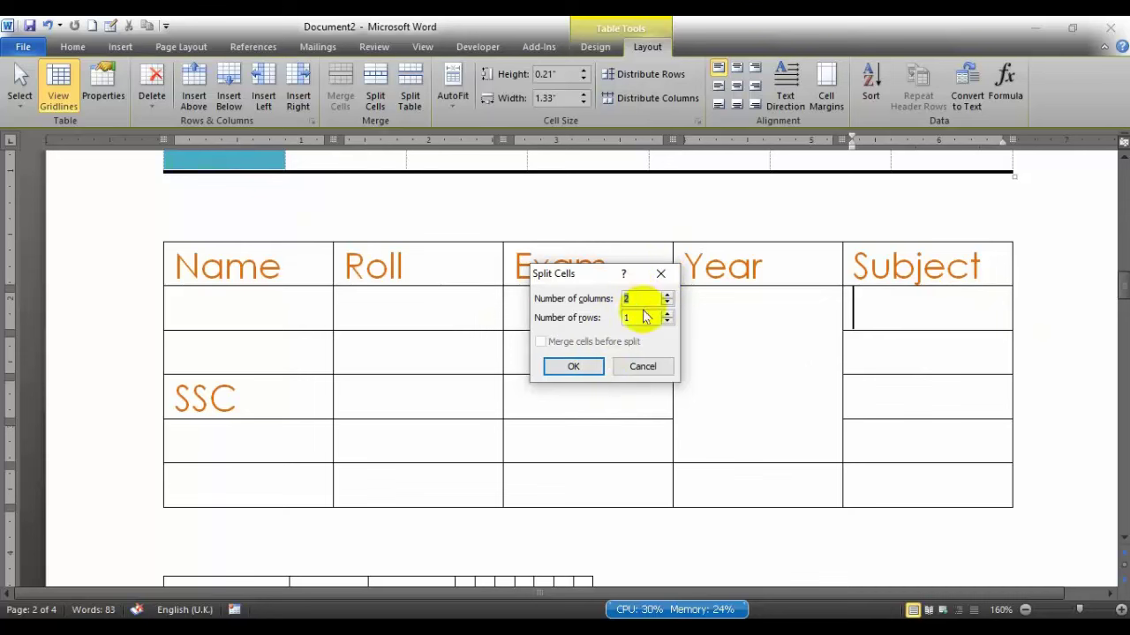
{"action": "left_click", "coordinate": [574, 366]}
{"action": "left_click", "coordinate": [892, 309]}
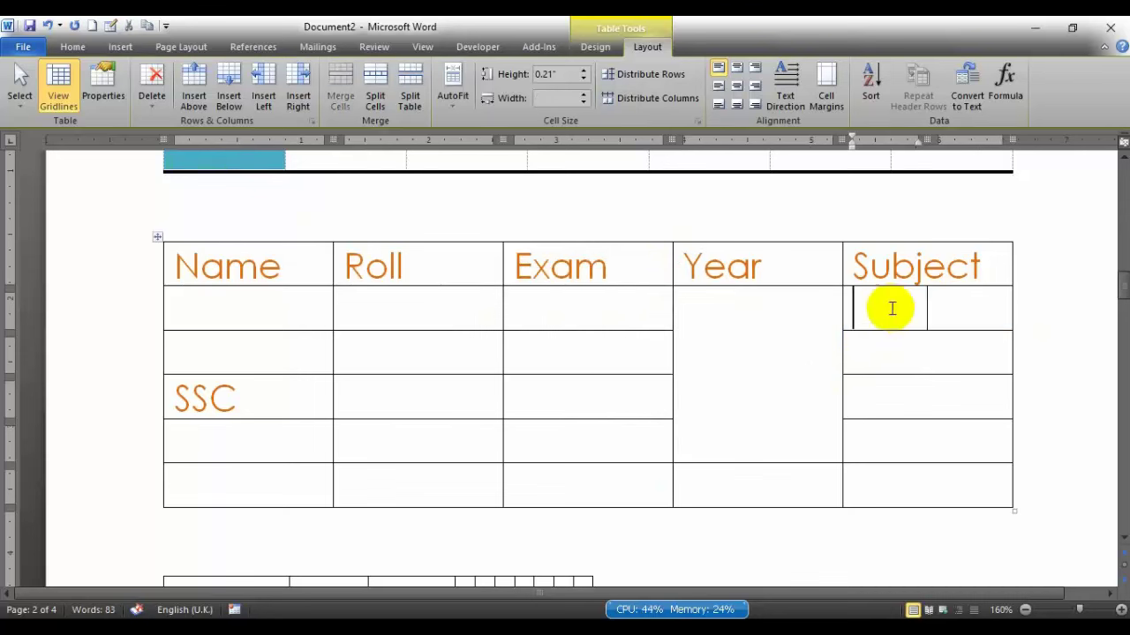
{"action": "left_click", "coordinate": [971, 309]}
{"action": "left_click", "coordinate": [857, 305]}
{"action": "left_click", "coordinate": [971, 305]}
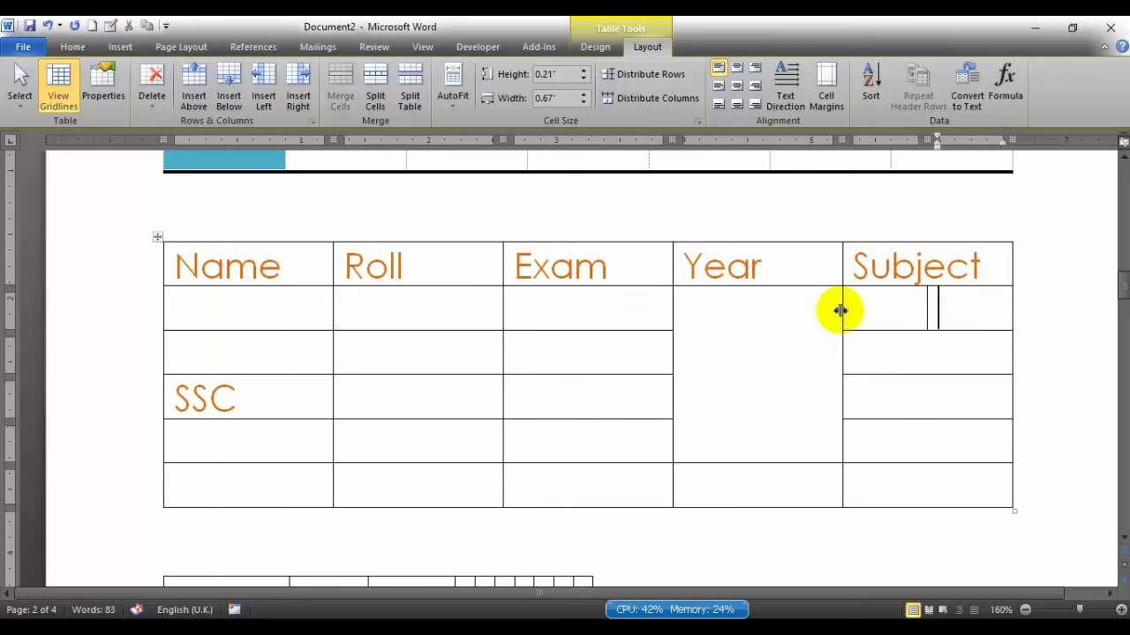
{"action": "left_click_drag", "start_coordinate": [860, 306], "coordinate": [960, 304]}
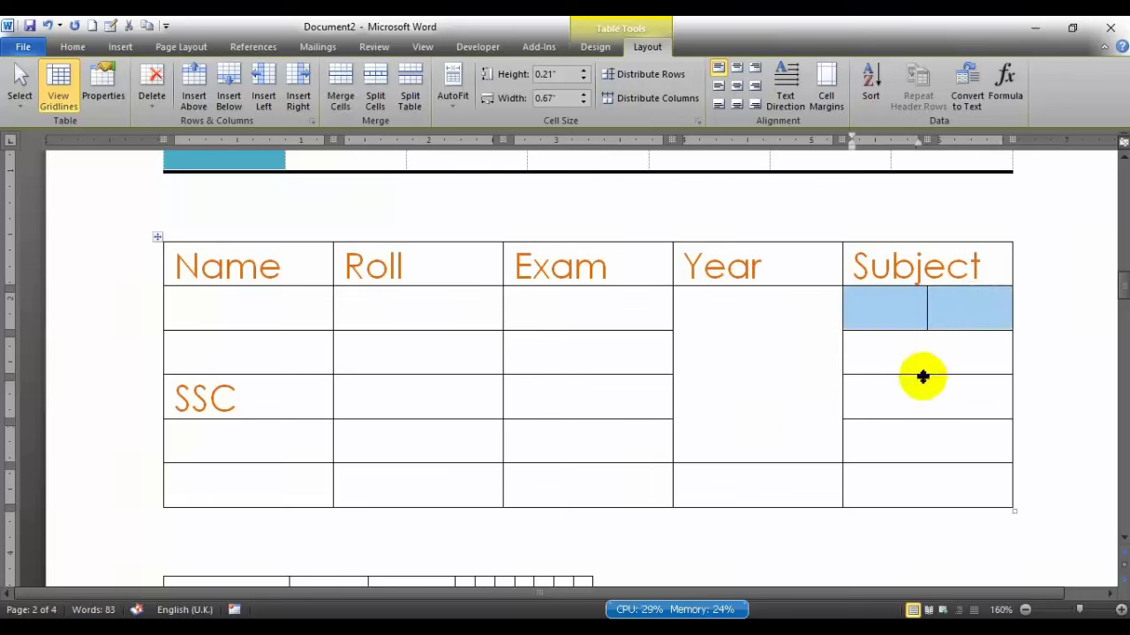
{"action": "left_click", "coordinate": [908, 353]}
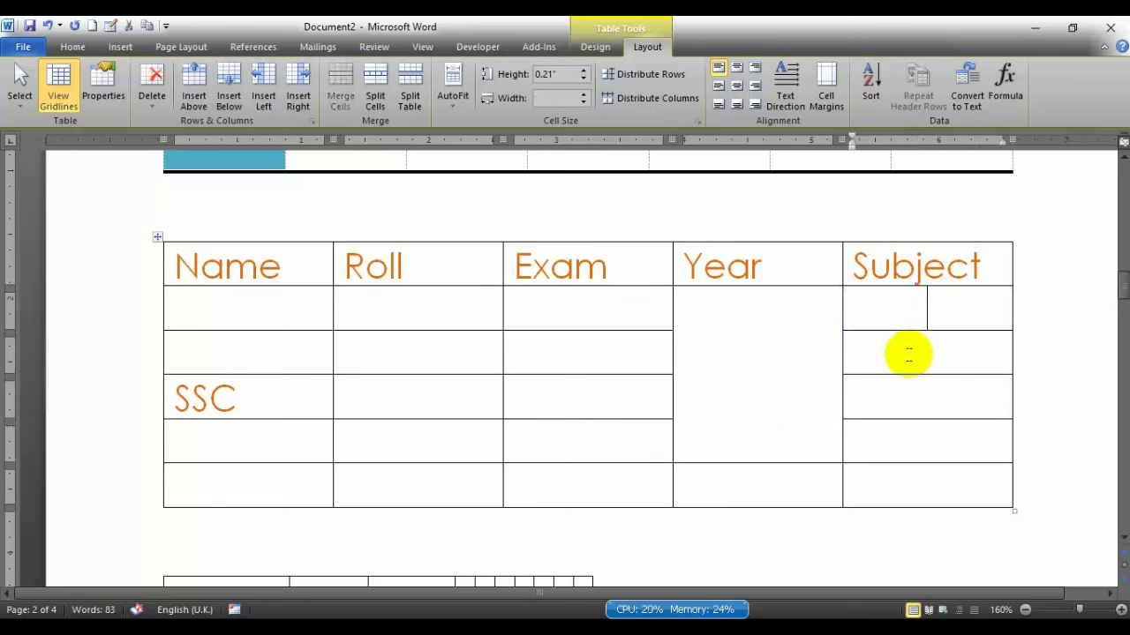
{"action": "left_click", "coordinate": [693, 380]}
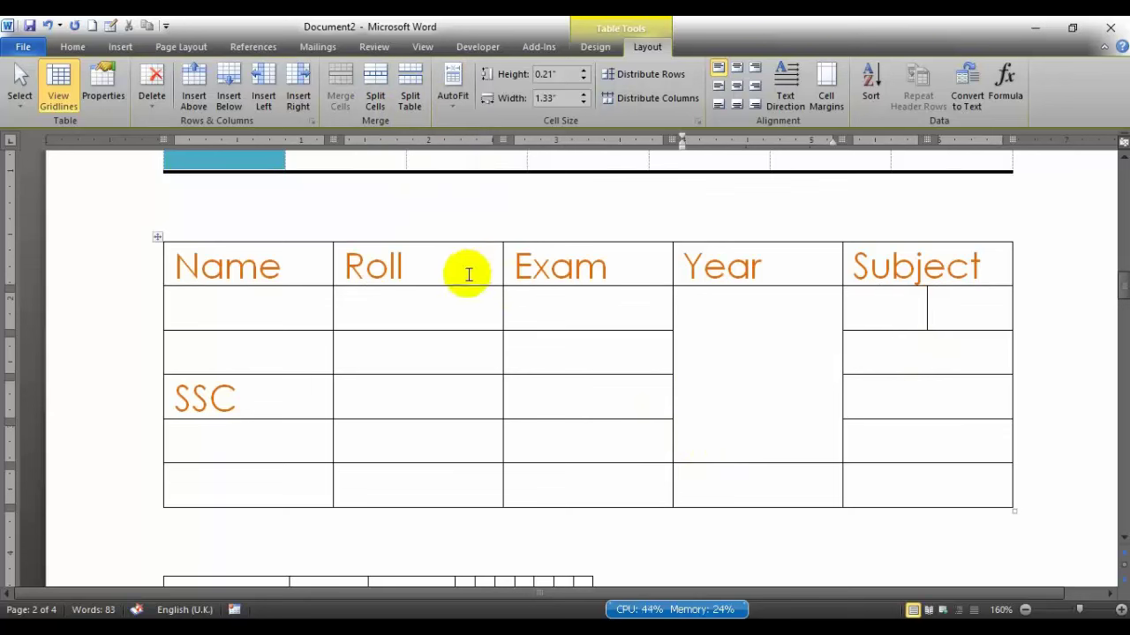
Enter HSC and Gender in the Name cells below SSC.
{"action": "left_click", "coordinate": [215, 450]}
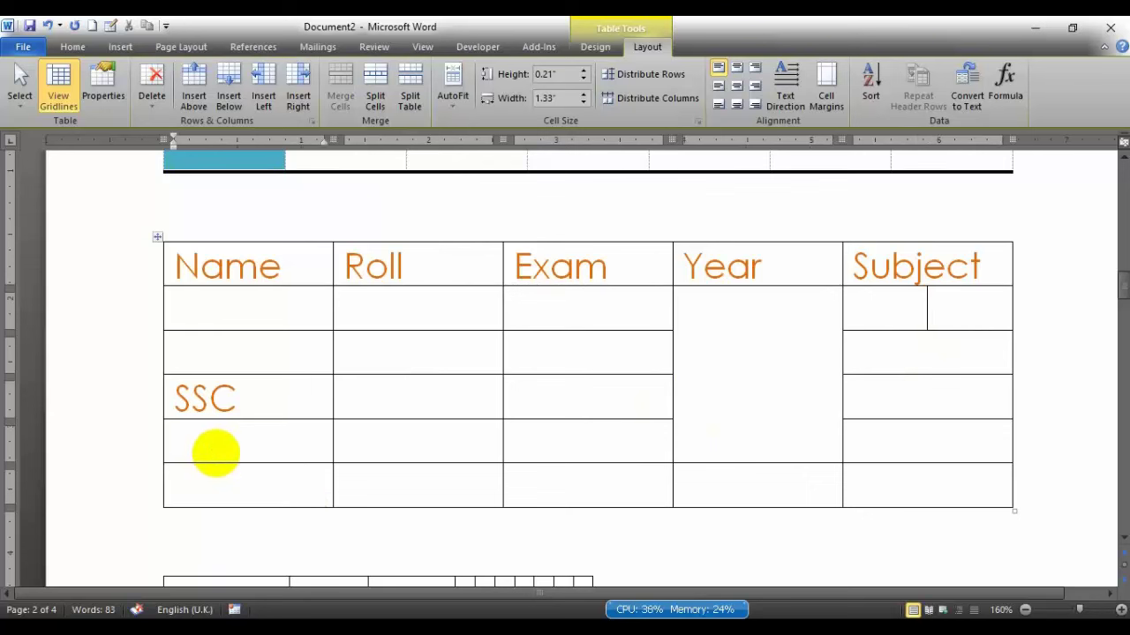
{"action": "type", "text": "HSC"}
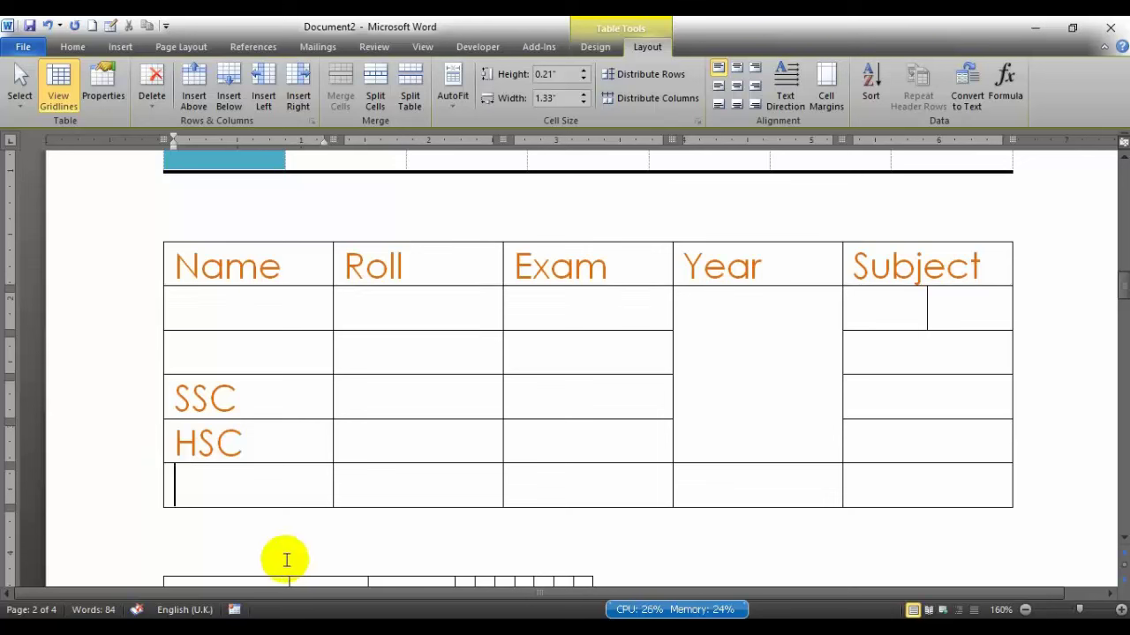
{"action": "type", "text": "Gen"}
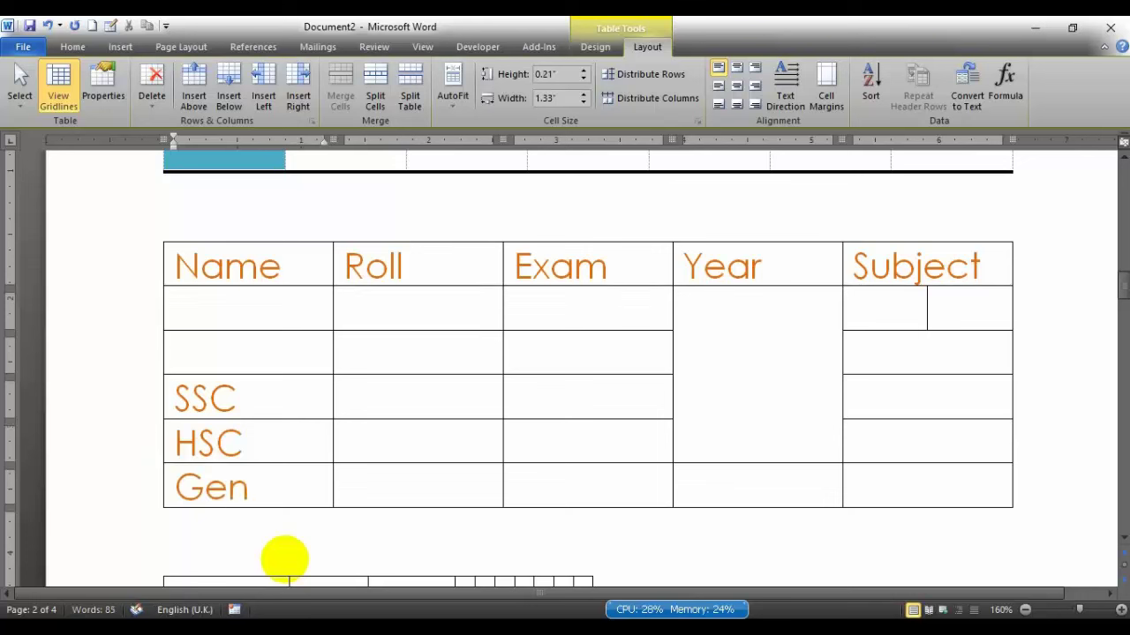
{"action": "type", "text": "der"}
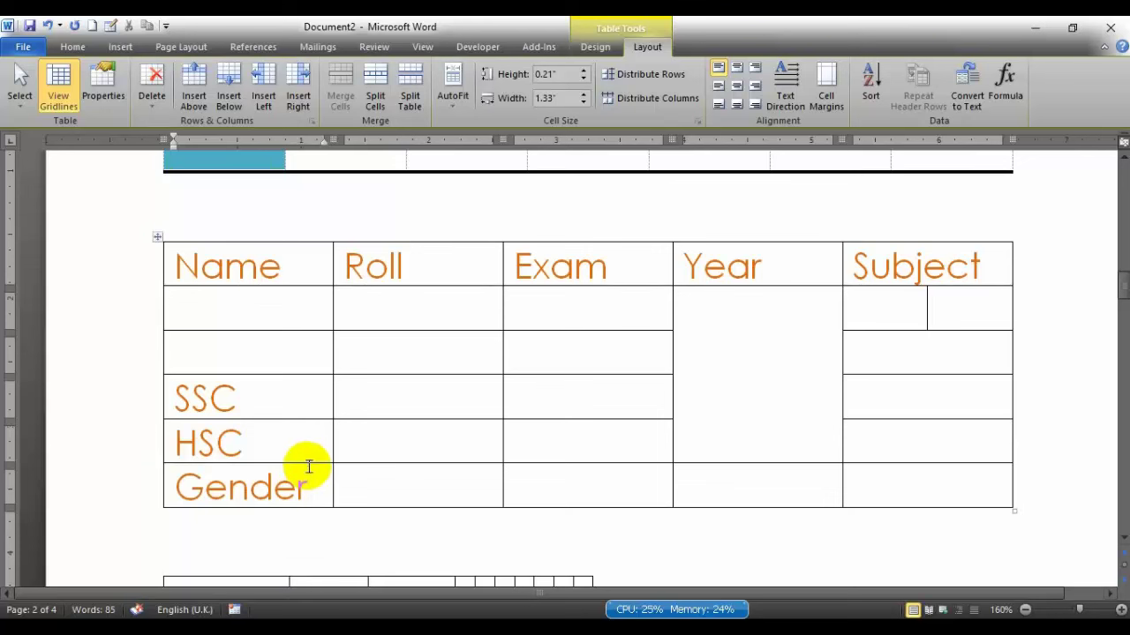
{"action": "left_click", "coordinate": [315, 482]}
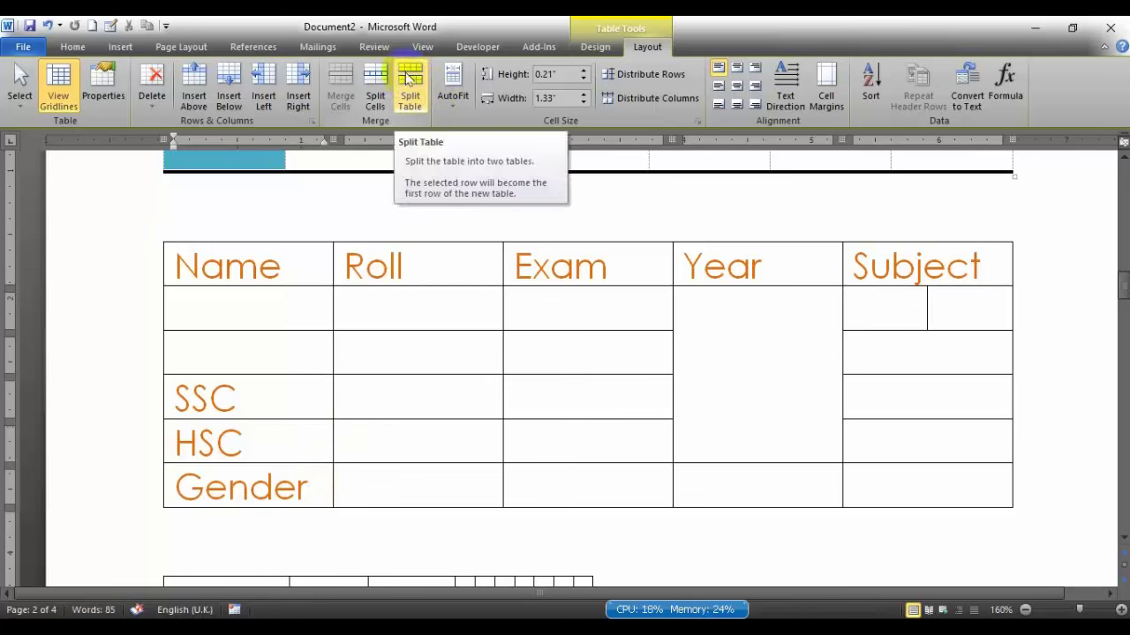
{"action": "left_click", "coordinate": [414, 91]}
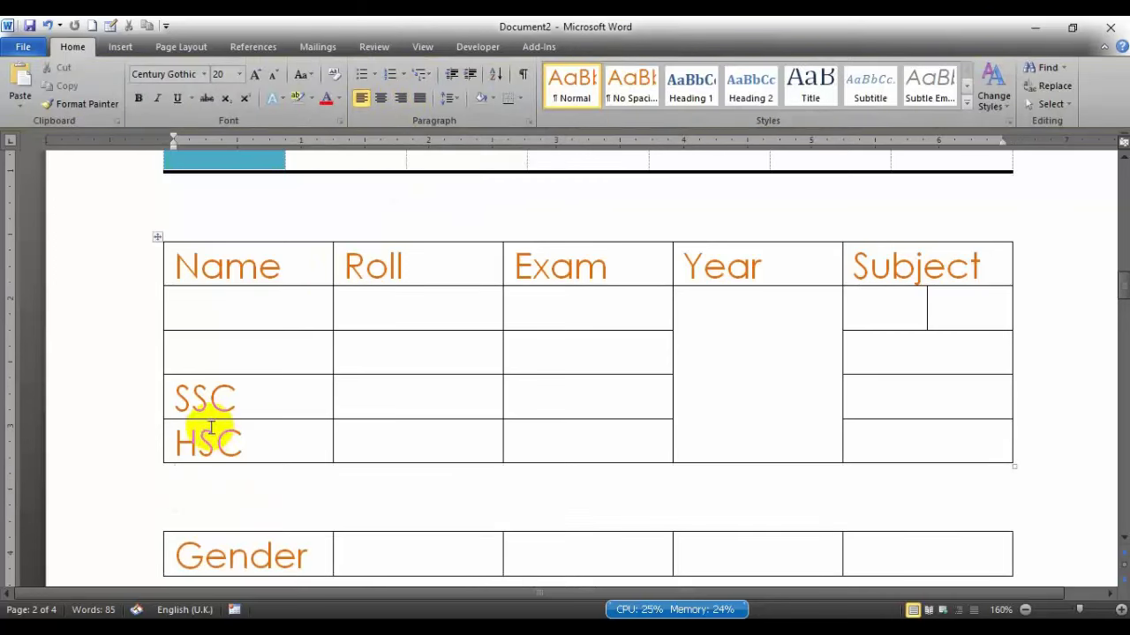
{"action": "scroll", "coordinate": [313, 481], "scroll_direction": "down", "scroll_amount": 3}
{"action": "left_click", "coordinate": [323, 423]}
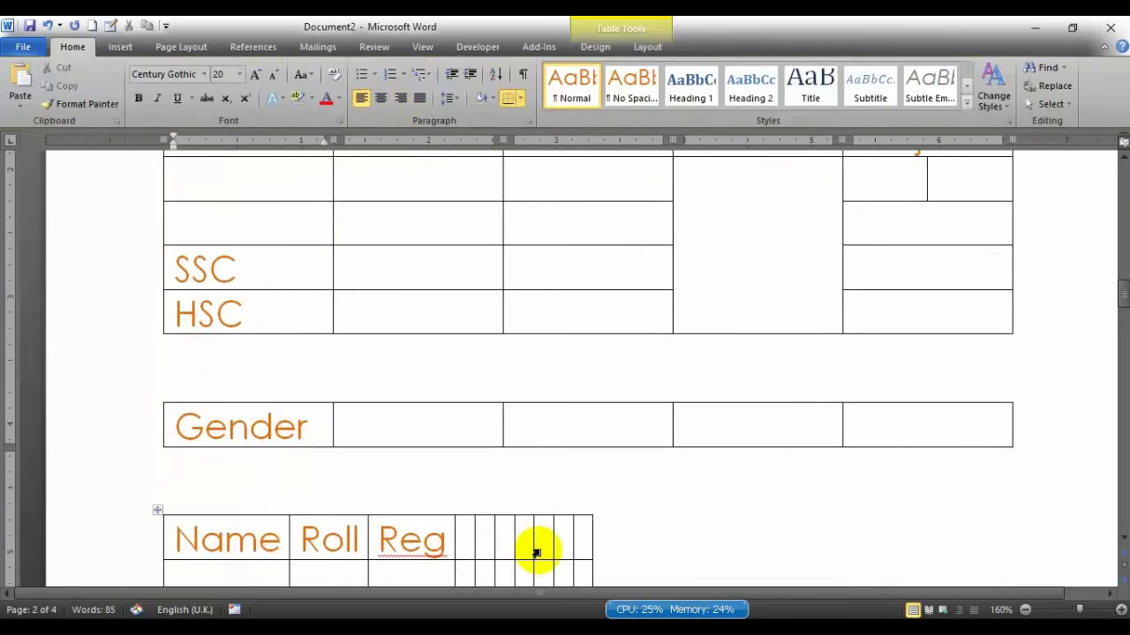
{"action": "scroll", "coordinate": [537, 550], "scroll_direction": "up", "scroll_amount": 3}
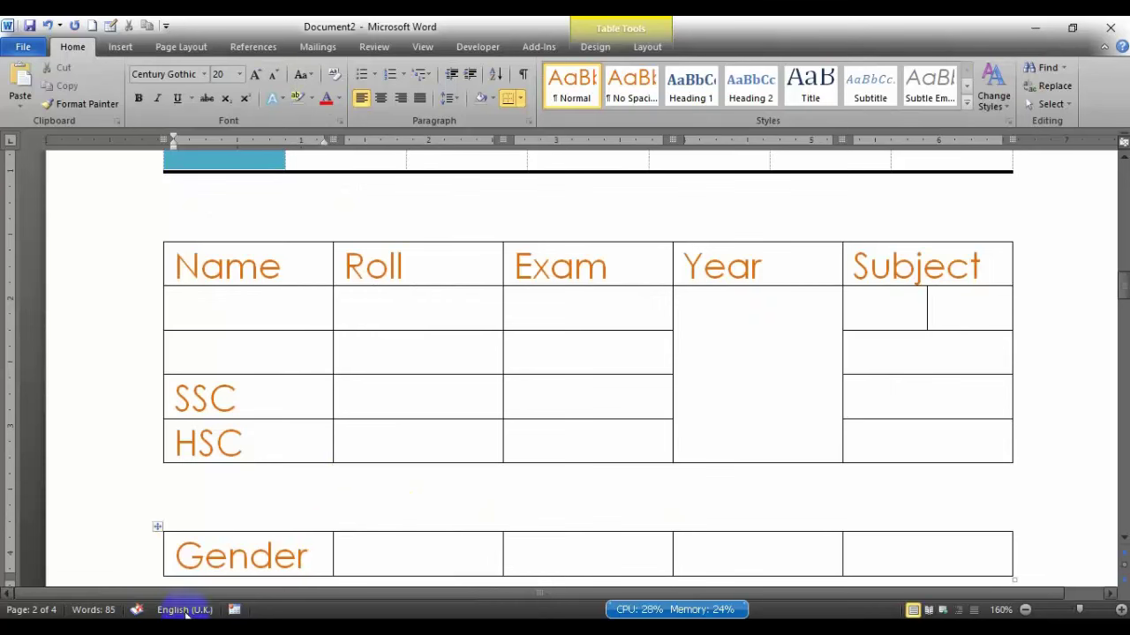
{"action": "key", "text": "Up"}
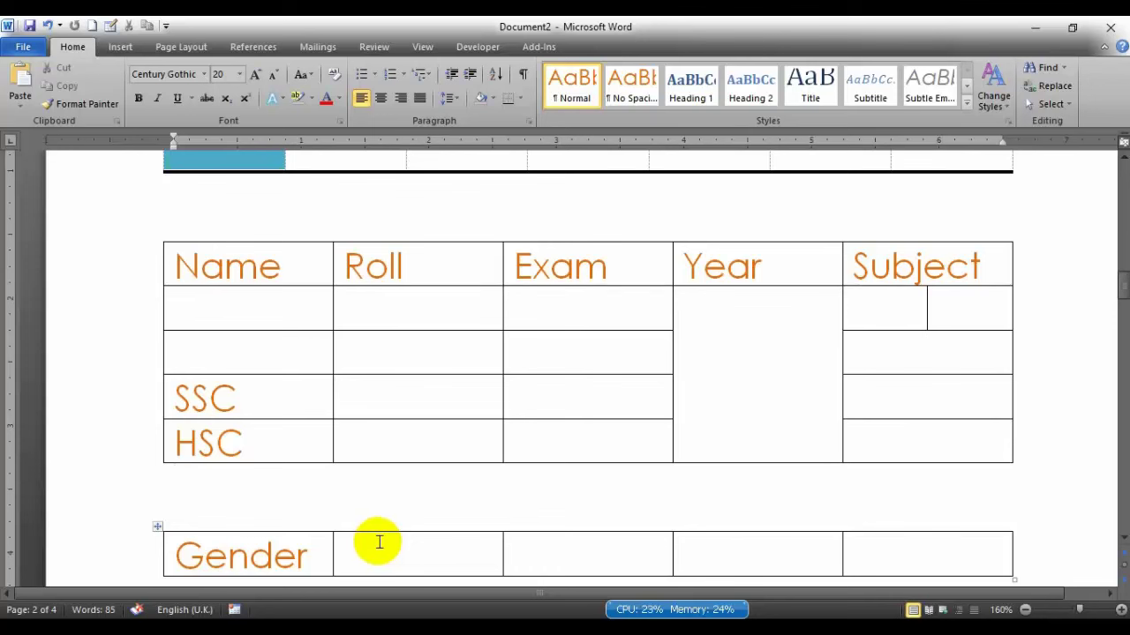
{"action": "key", "text": "Return"}
{"action": "key", "text": "Return"}
{"action": "key", "text": "Return"}
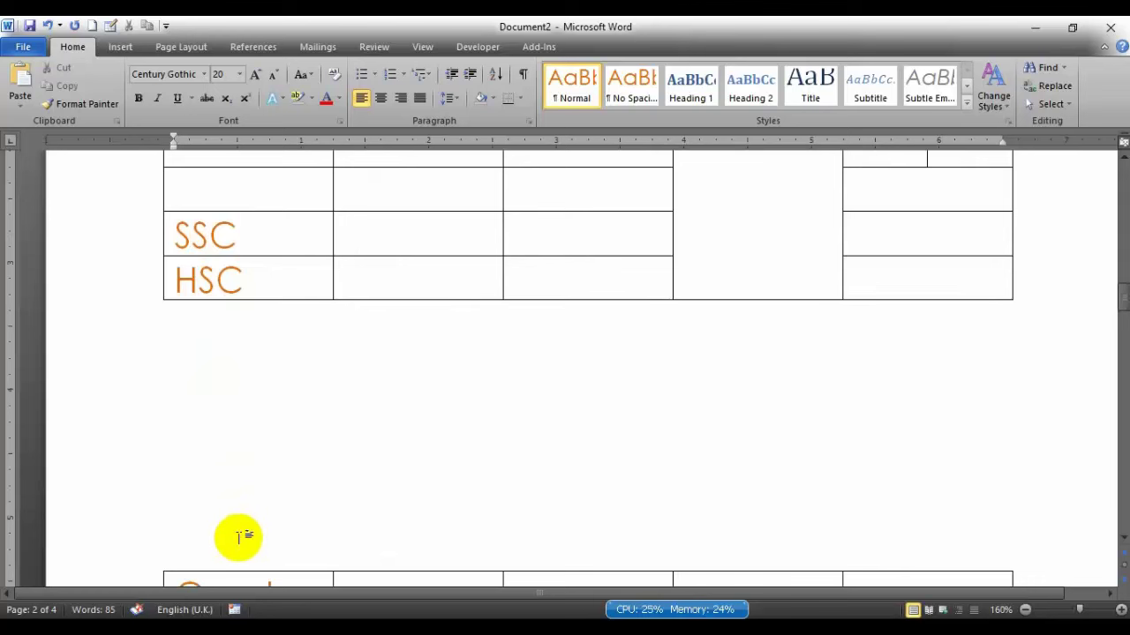
{"action": "key", "text": "BackSpace"}
{"action": "key", "text": "BackSpace"}
{"action": "key", "text": "BackSpace"}
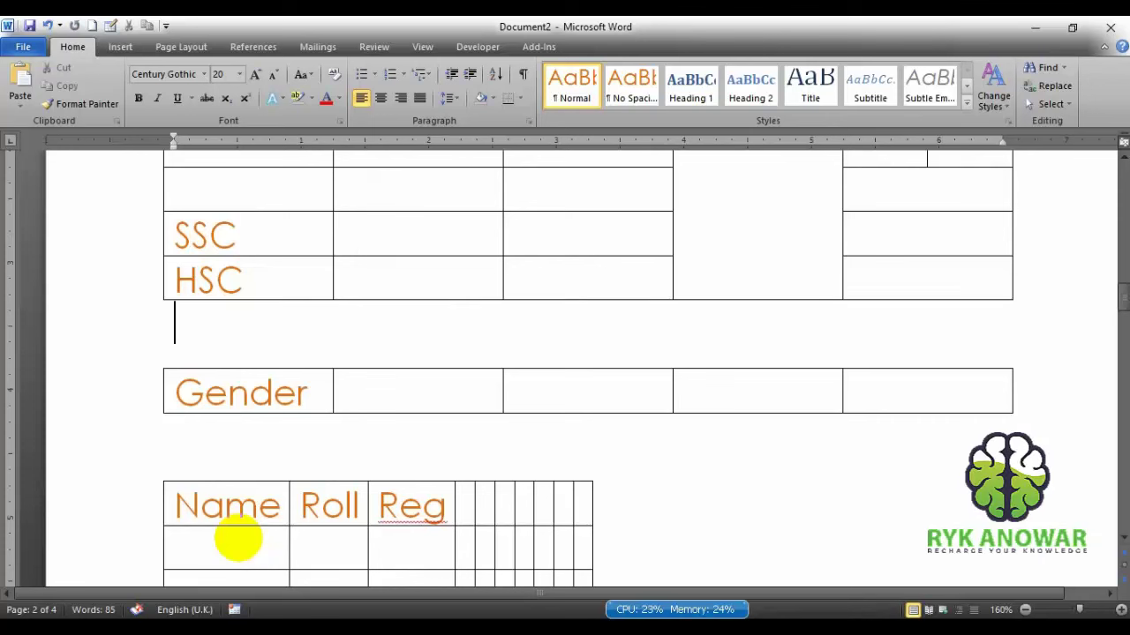
{"action": "key", "text": "Delete"}
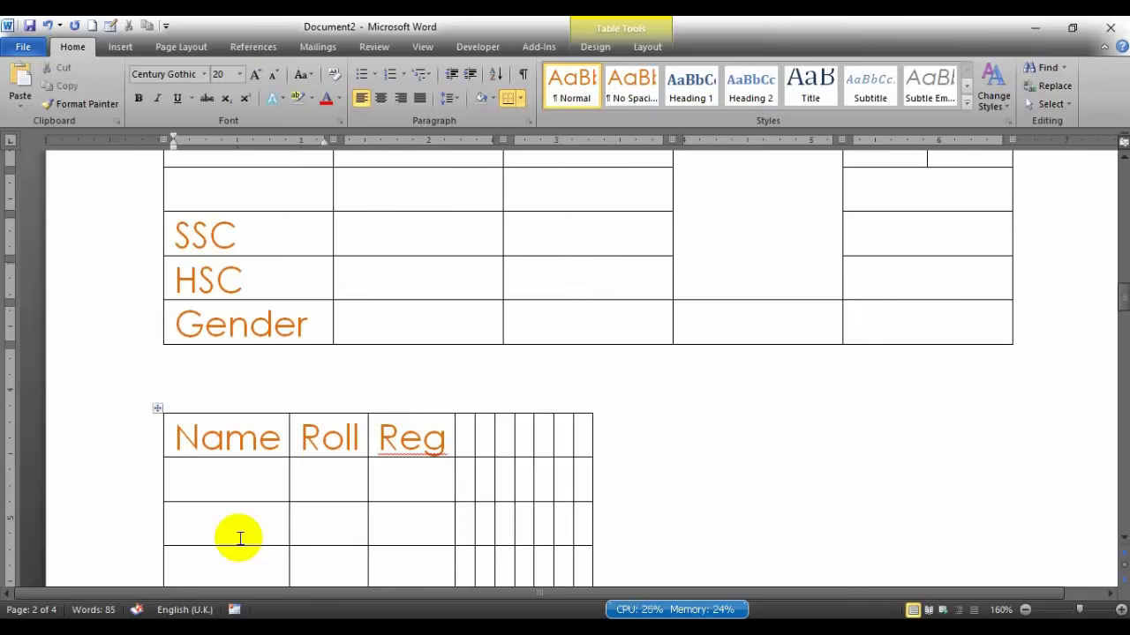
{"action": "type", "text": "z"}
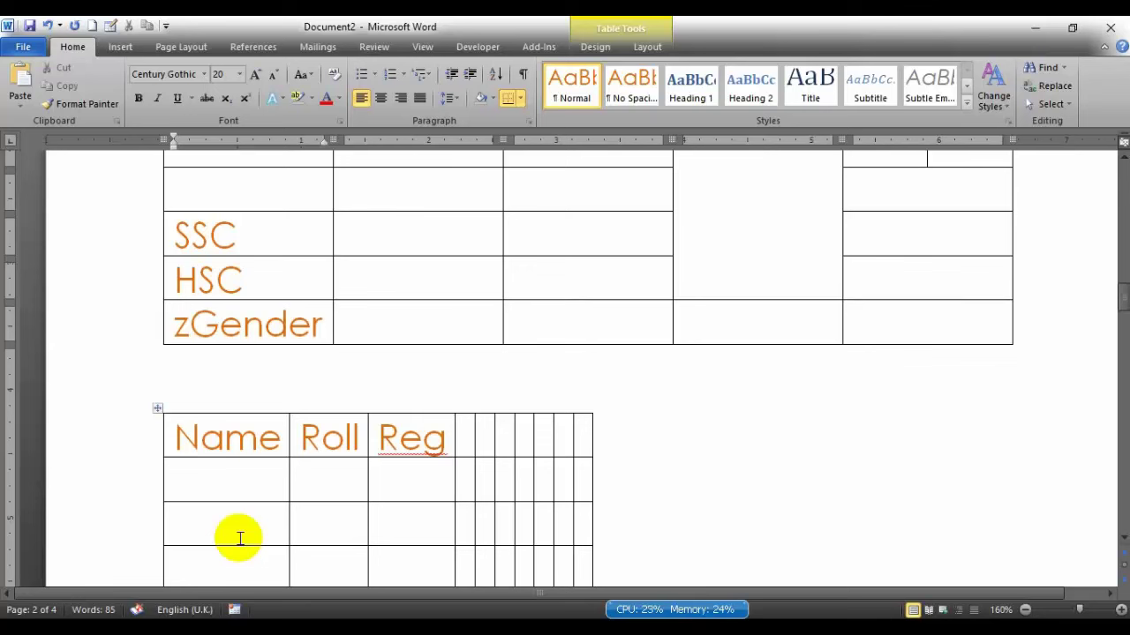
{"action": "key", "text": "BackSpace"}
{"action": "key", "text": "ctrl+shift+Return"}
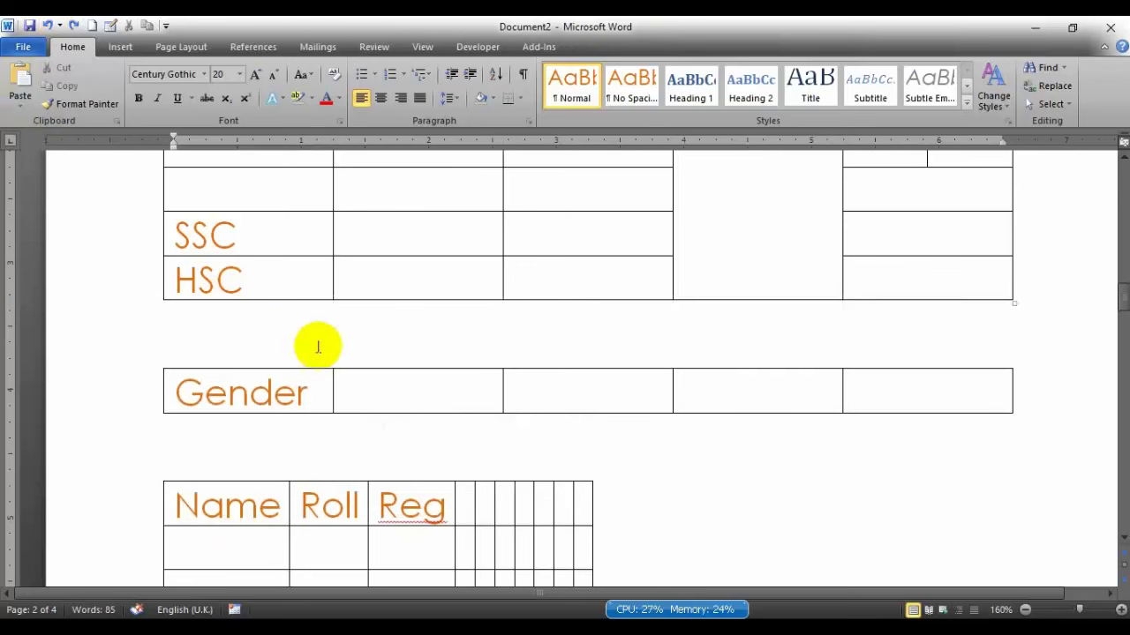
{"action": "left_click_drag", "start_coordinate": [334, 391], "coordinate": [404, 391]}
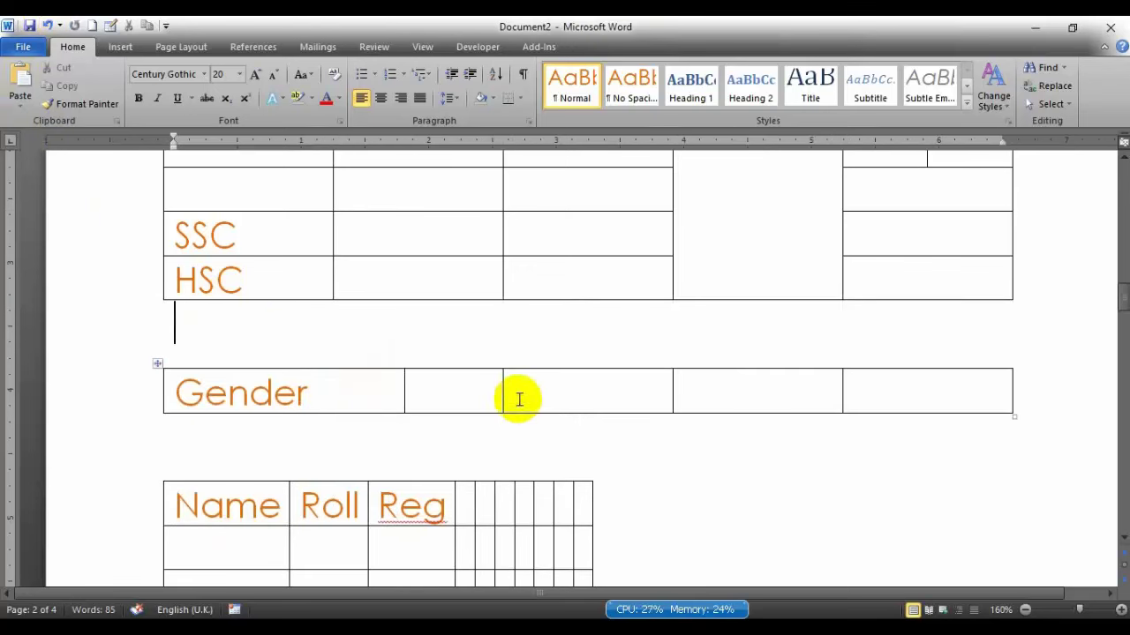
{"action": "left_click_drag", "start_coordinate": [501, 388], "coordinate": [563, 393]}
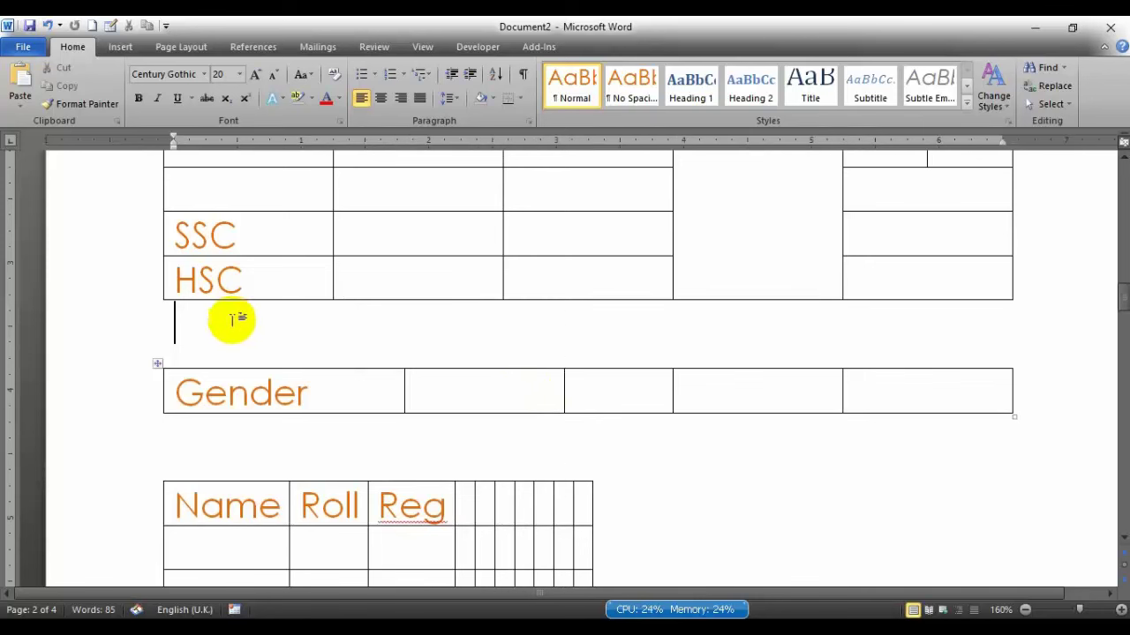
{"action": "key", "text": "Delete"}
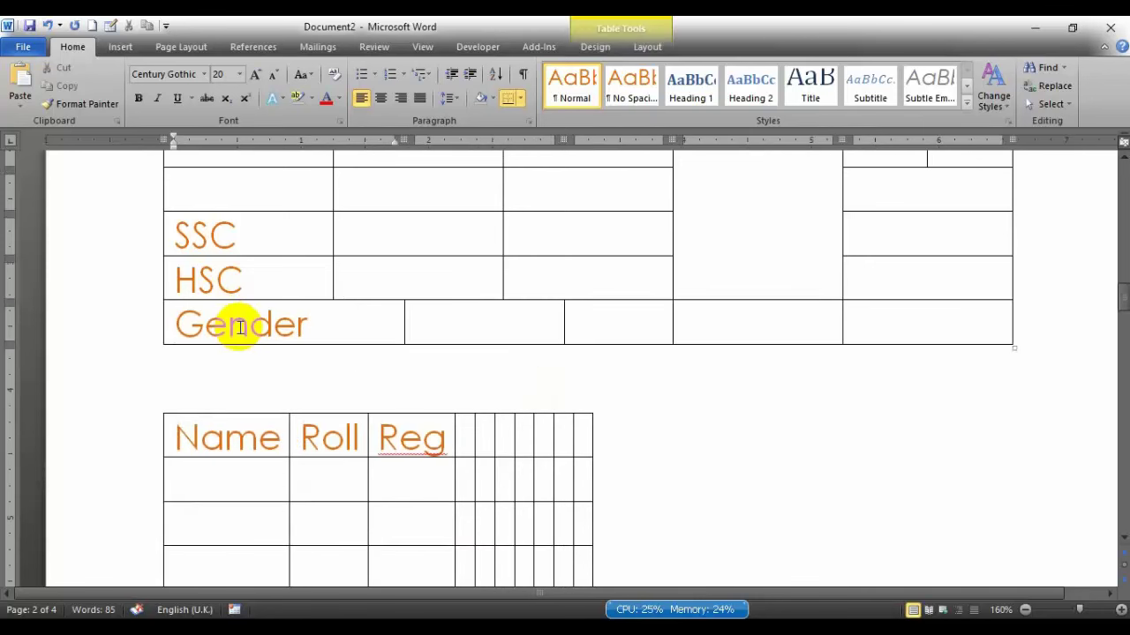
{"action": "left_click_drag", "start_coordinate": [404, 321], "coordinate": [334, 313]}
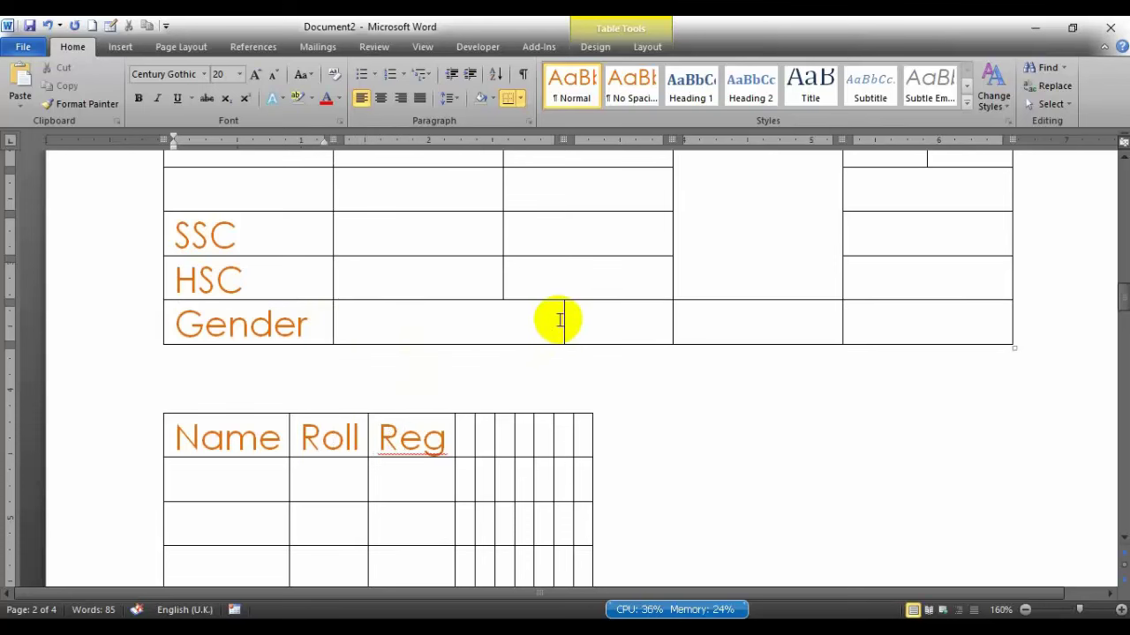
{"action": "left_click_drag", "start_coordinate": [563, 320], "coordinate": [503, 302]}
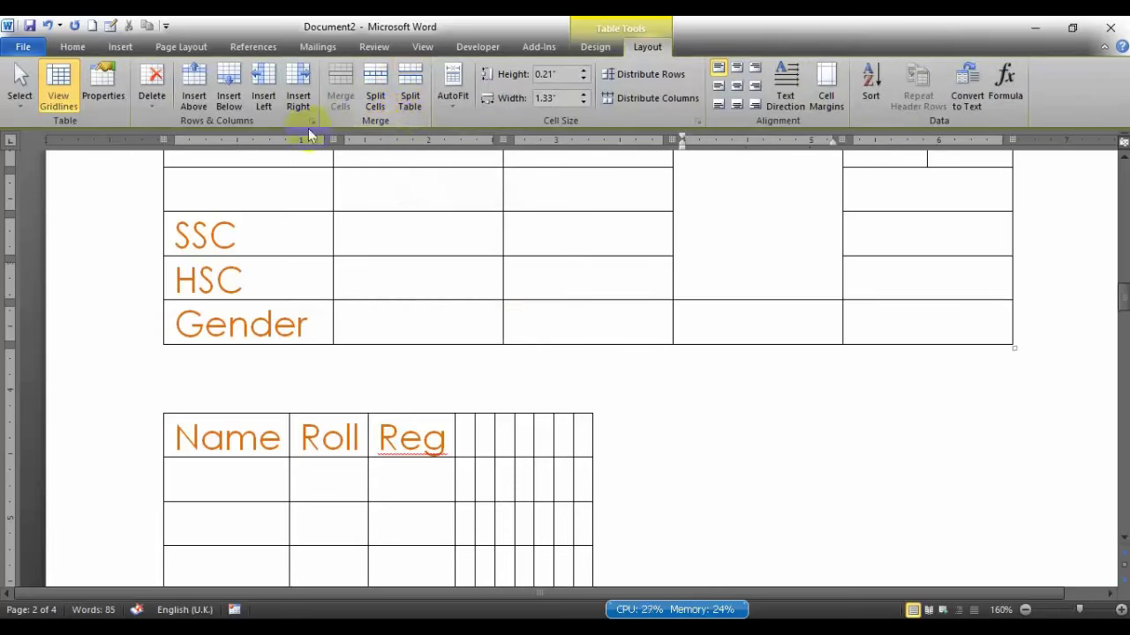